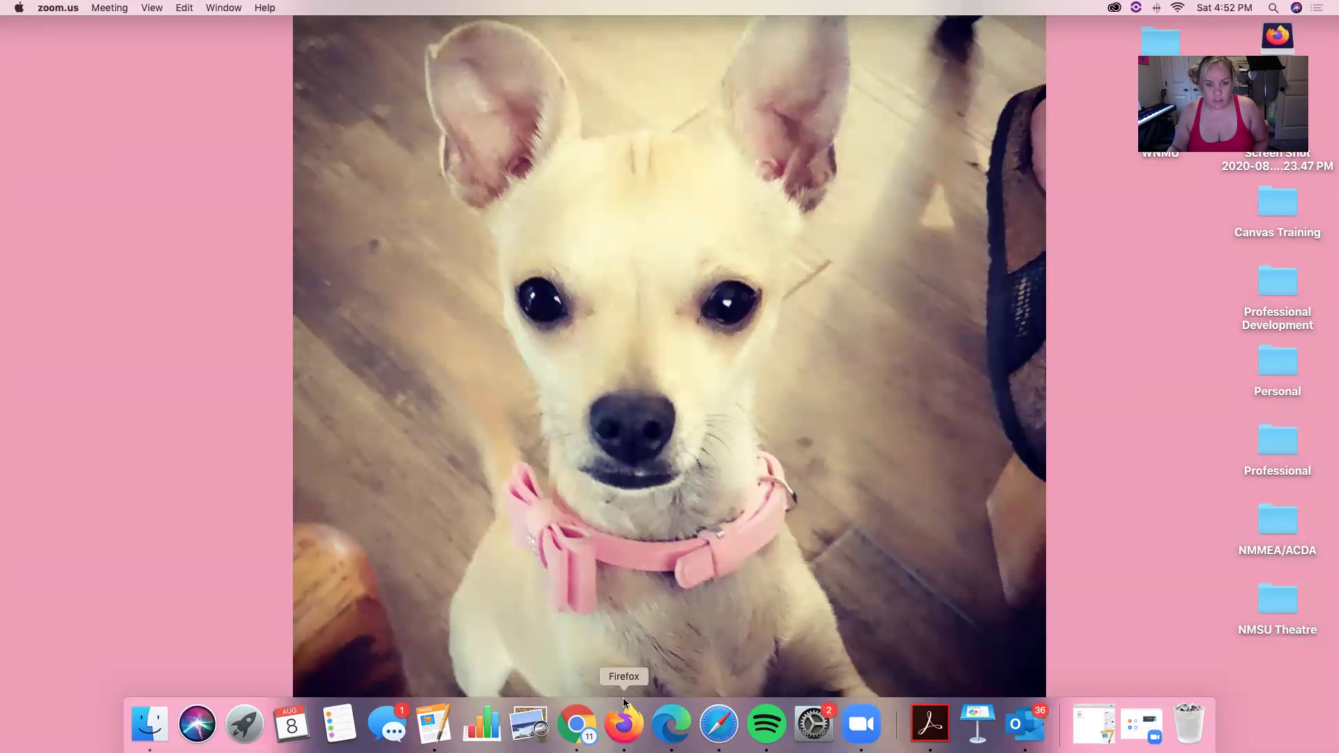
# Launch Chrome and load the Canvas course at lcps.instructure.com/courses/39874
pyautogui.click(576, 726)
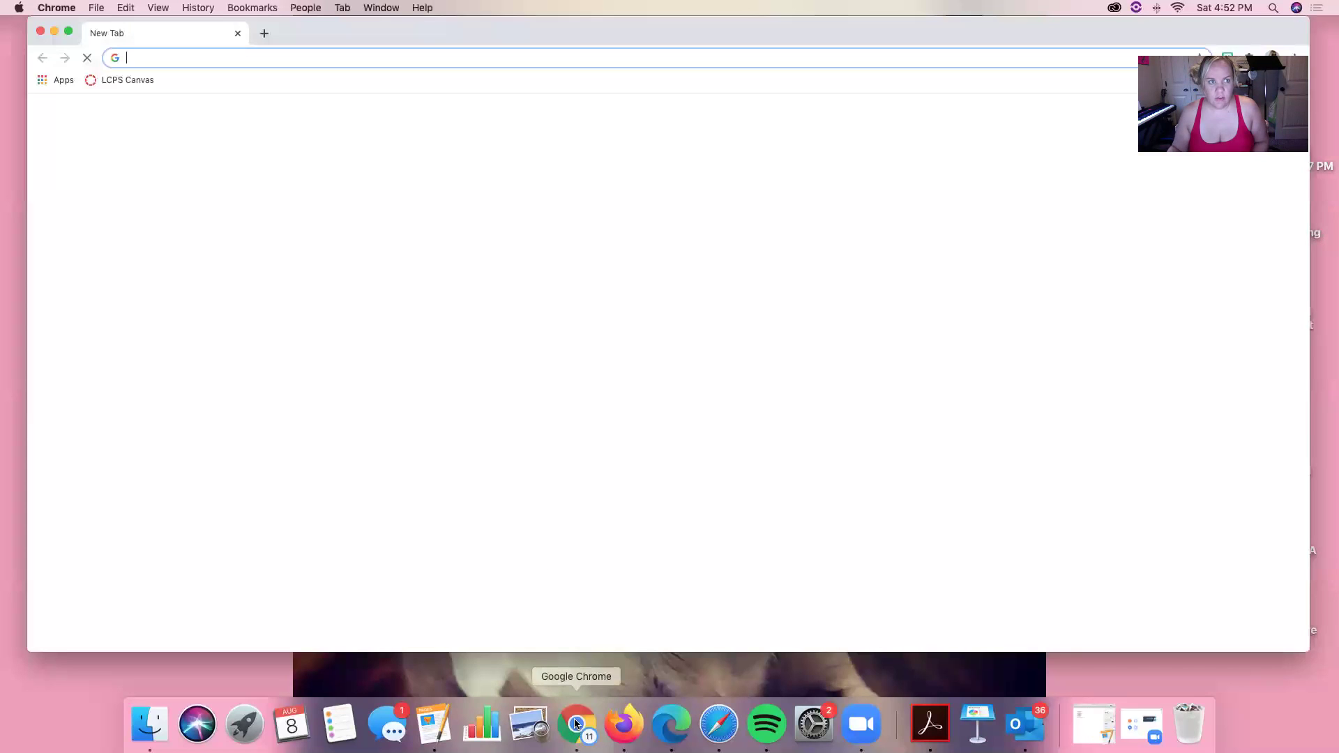
pyautogui.write('lcps')
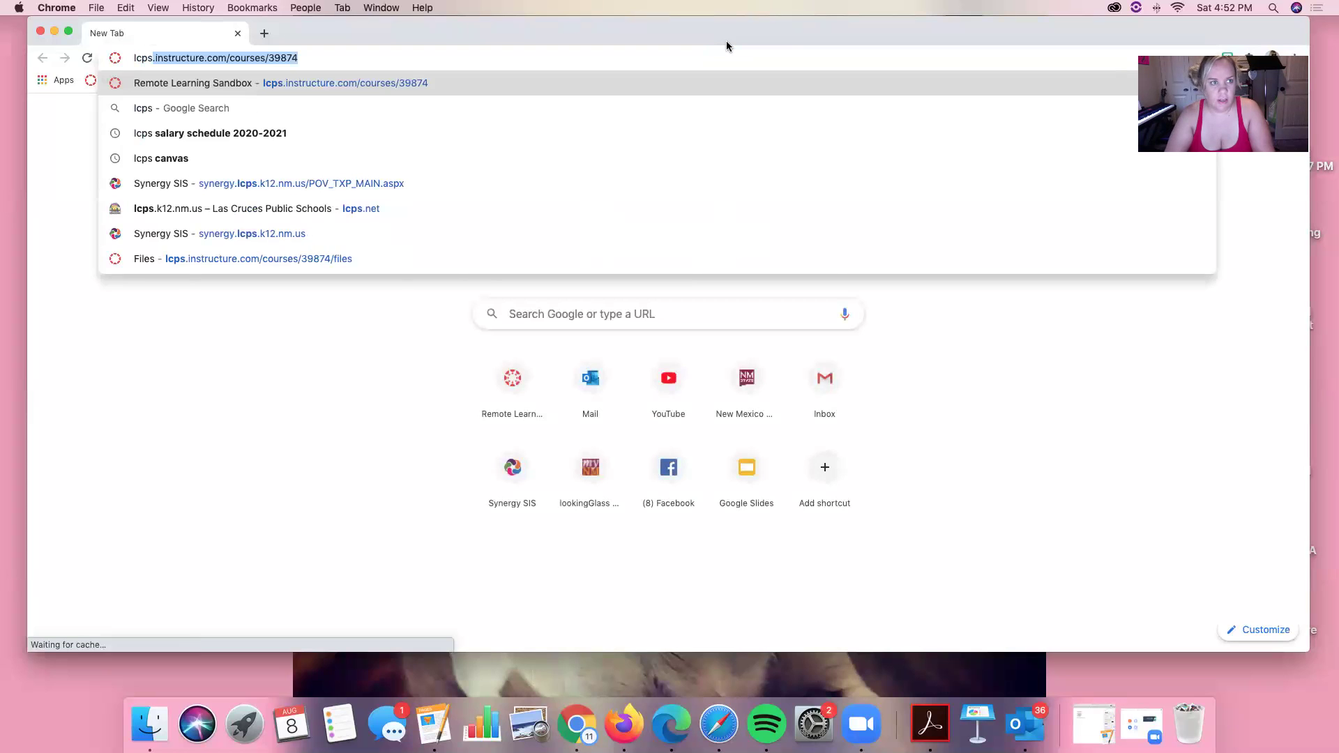
pyautogui.press('Return')
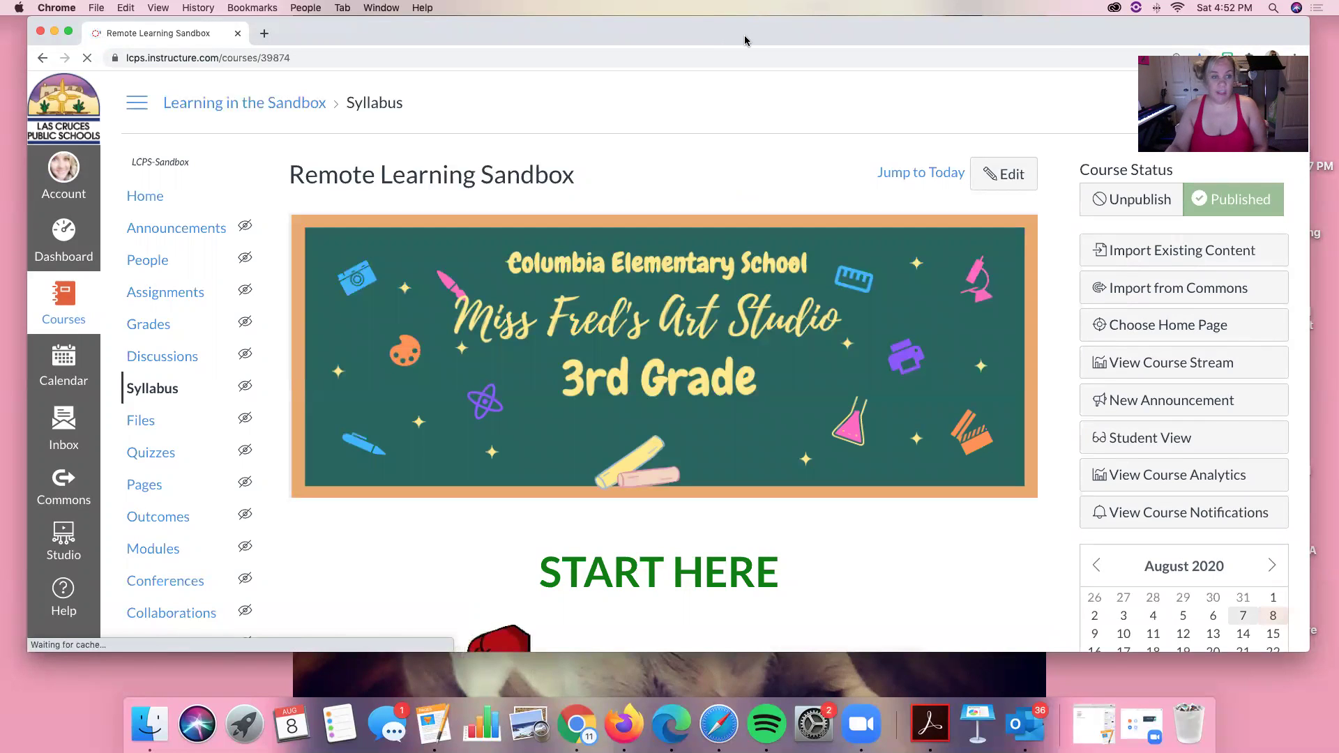
# Open the 4th Period Theatre course from Courses and go to its Modules page
pyautogui.click(70, 299)
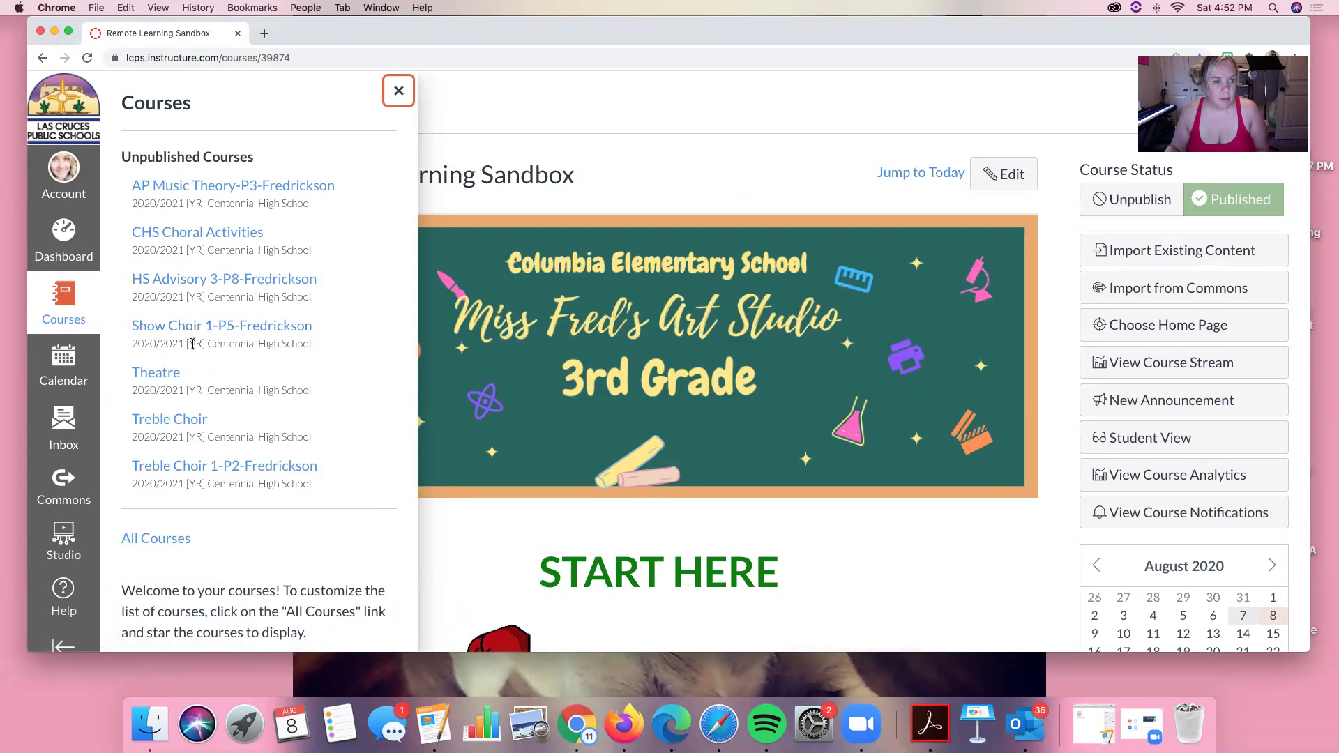
pyautogui.click(165, 375)
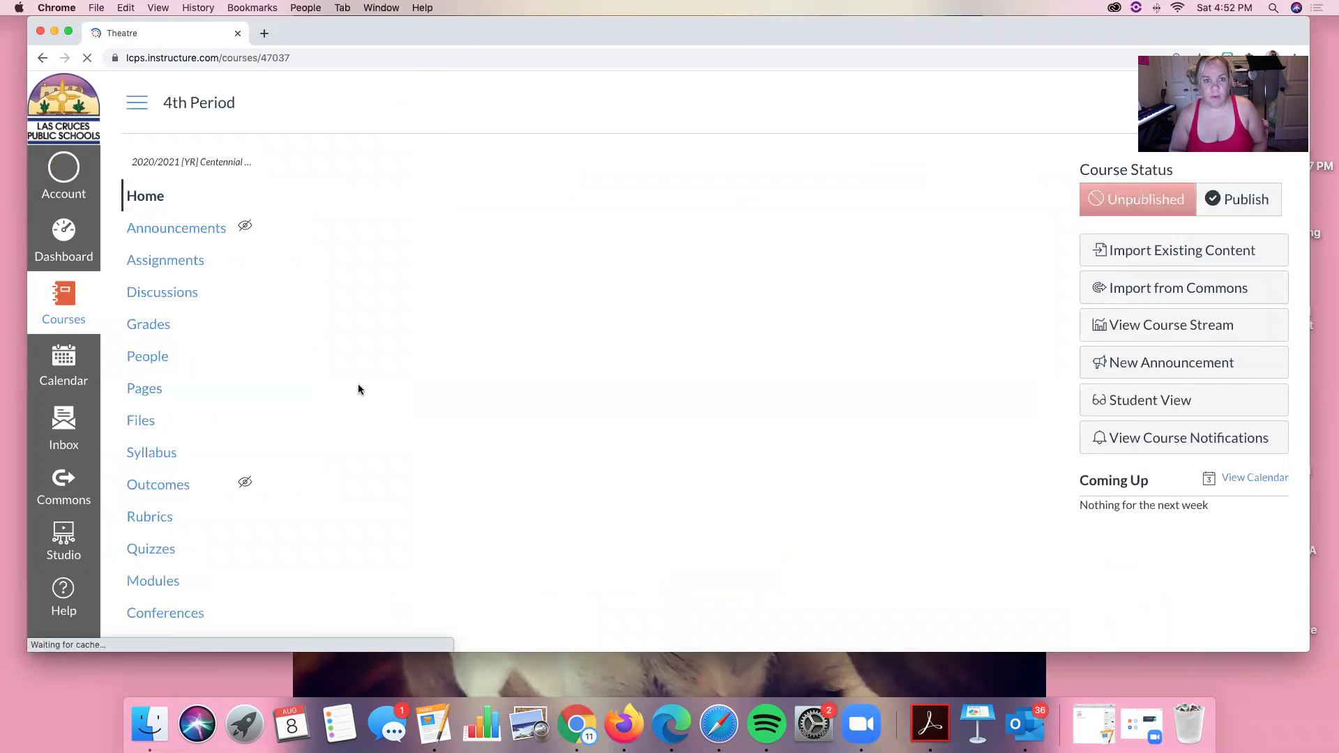
pyautogui.scroll(-8, 360, 387)
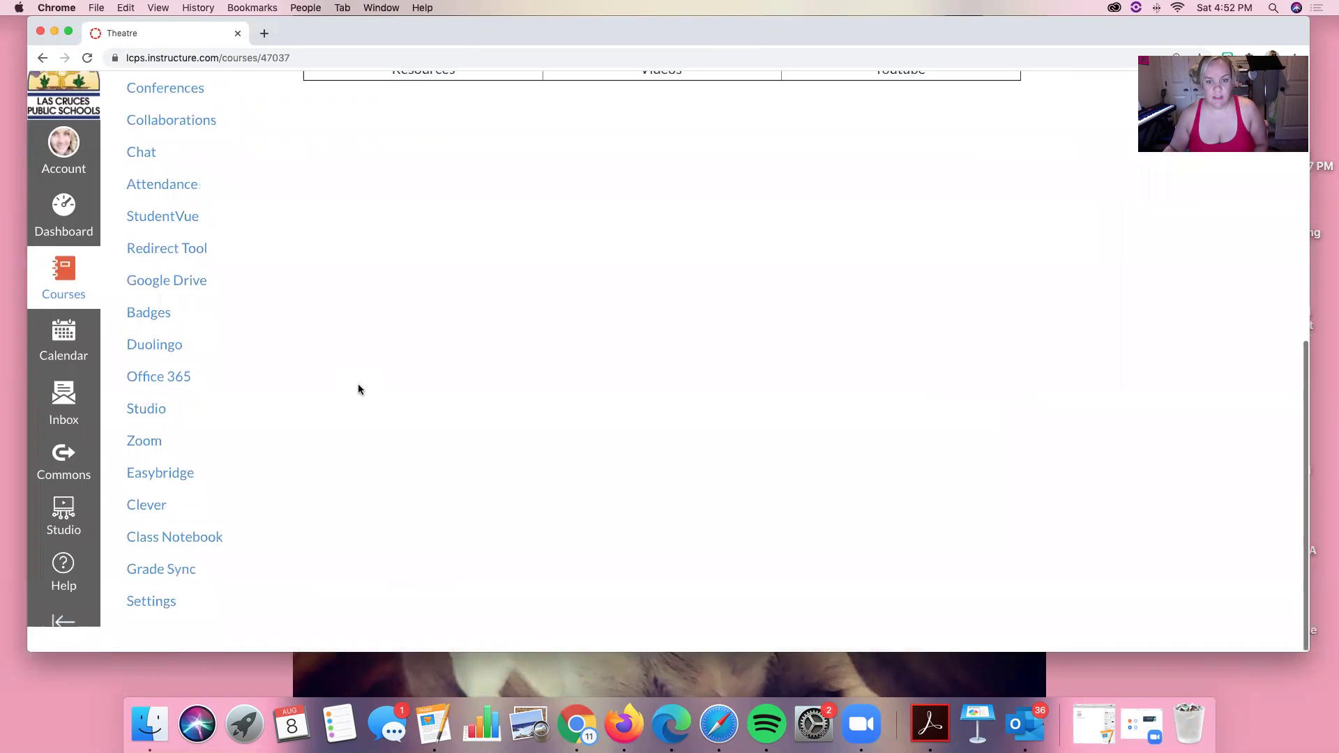
pyautogui.scroll(8, 358, 388)
pyautogui.scroll(-4, 359, 385)
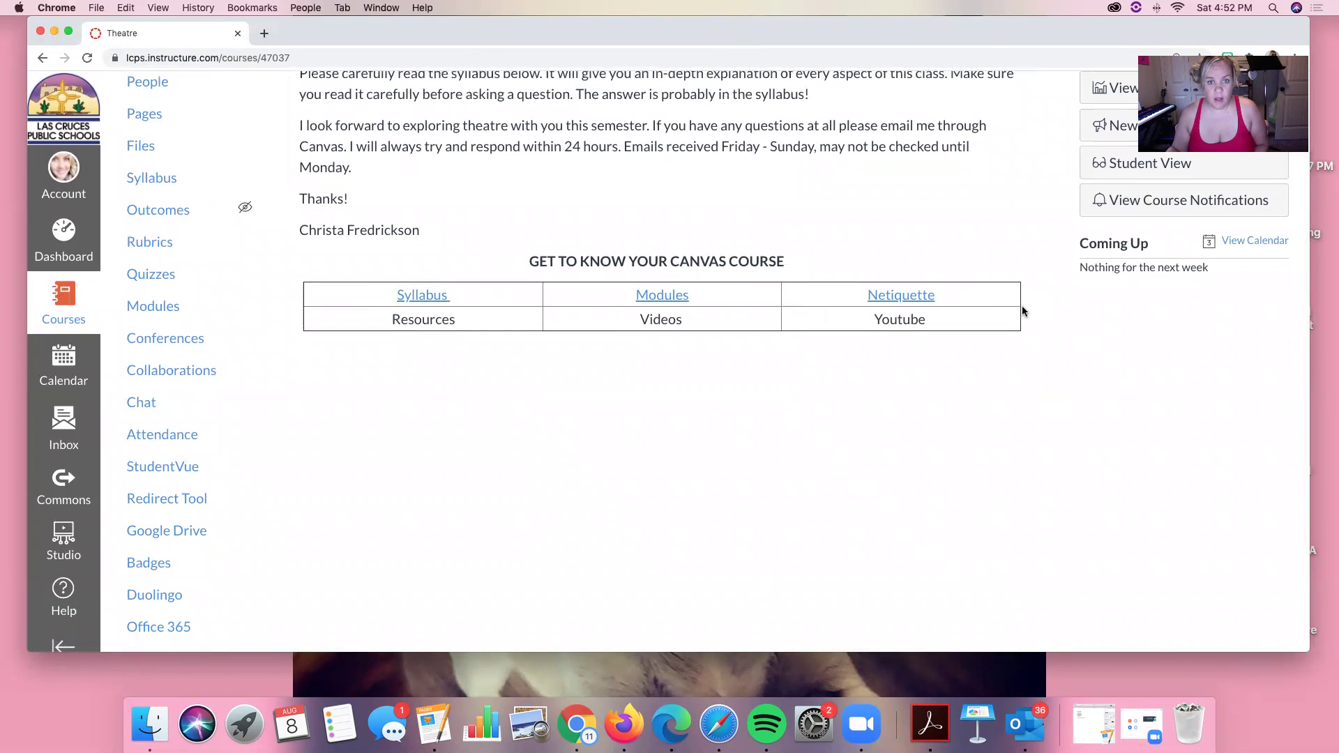
pyautogui.scroll(4, 605, 355)
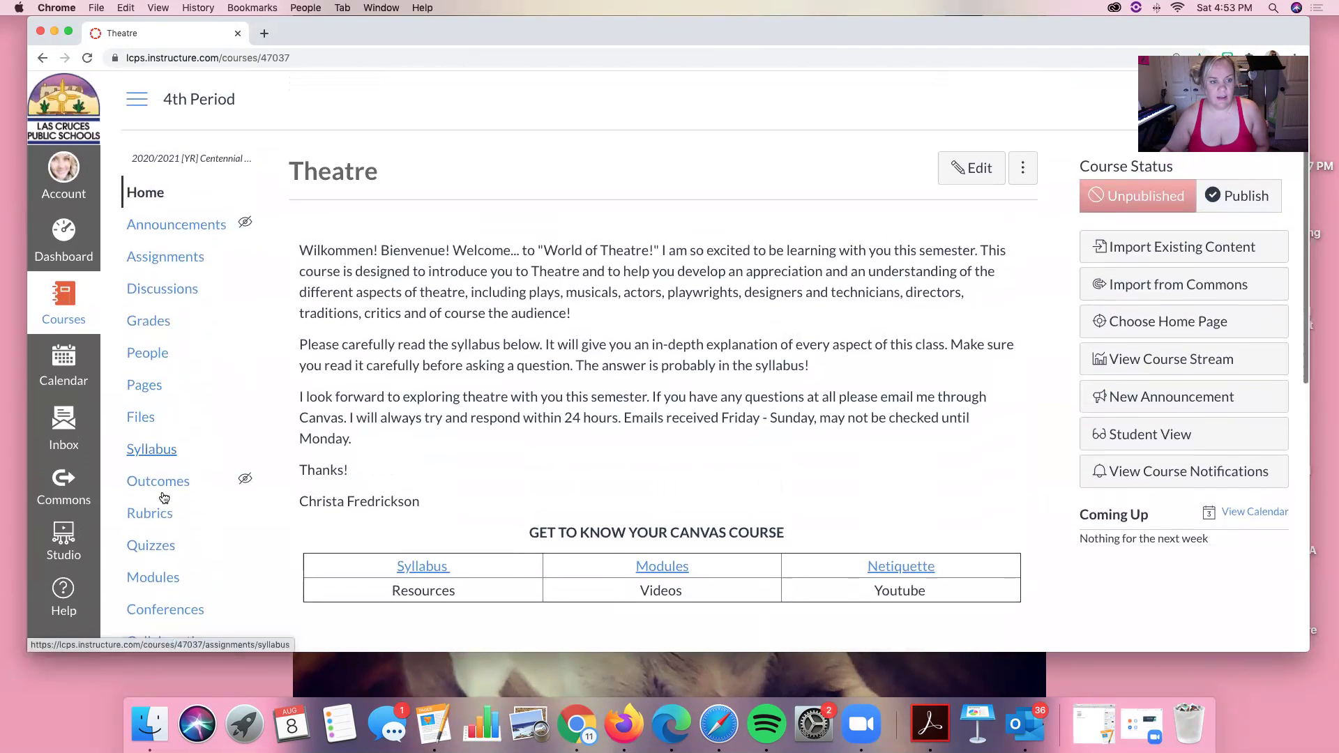
pyautogui.scroll(-2, 696, 408)
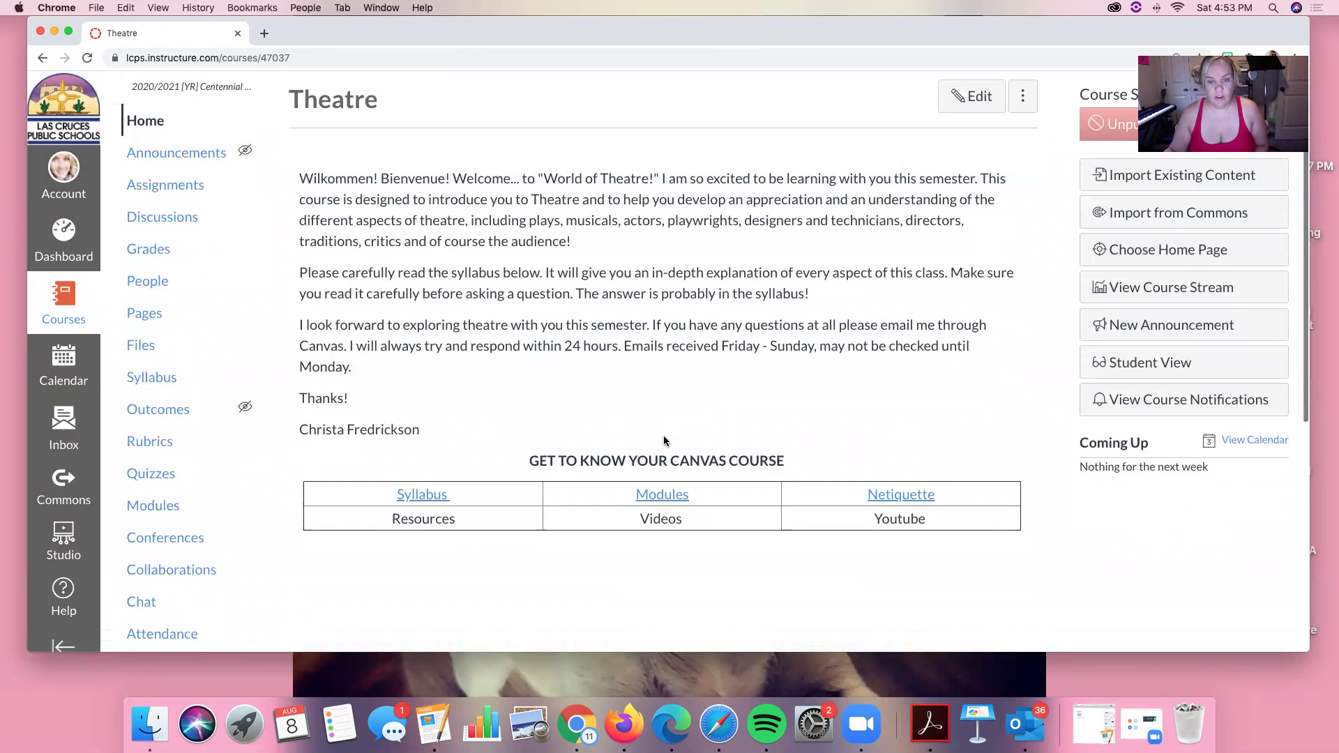
pyautogui.click(674, 500)
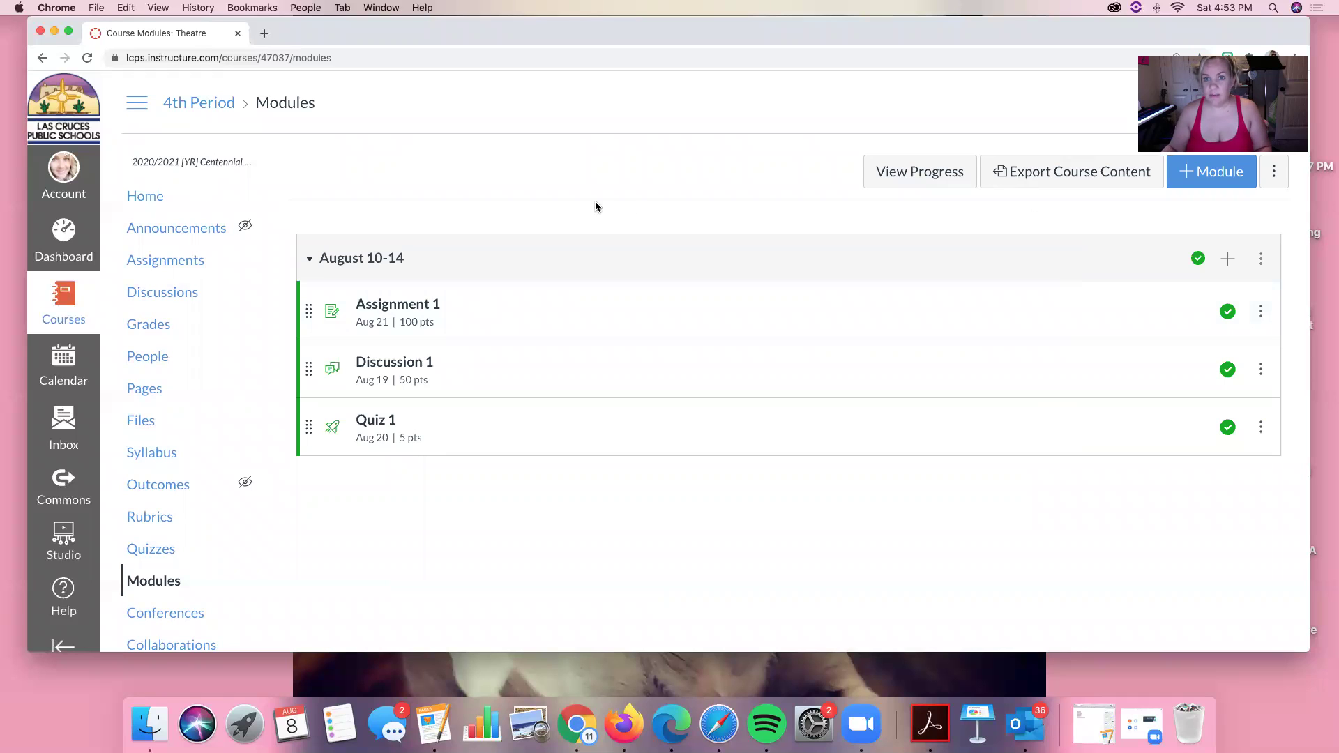
# Add a module named 'Week 2: August 17 - 21' with Lock until ticked but no date chosen
pyautogui.click(1205, 179)
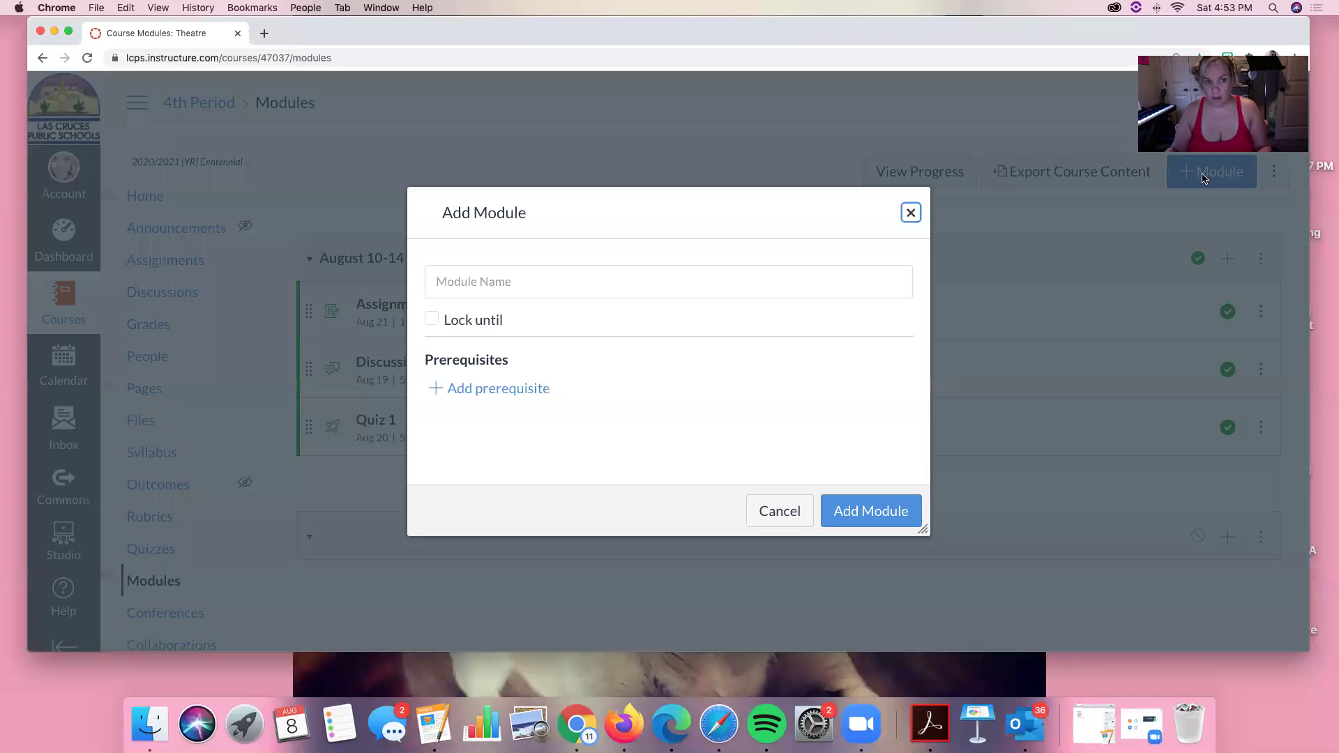
pyautogui.click(872, 276)
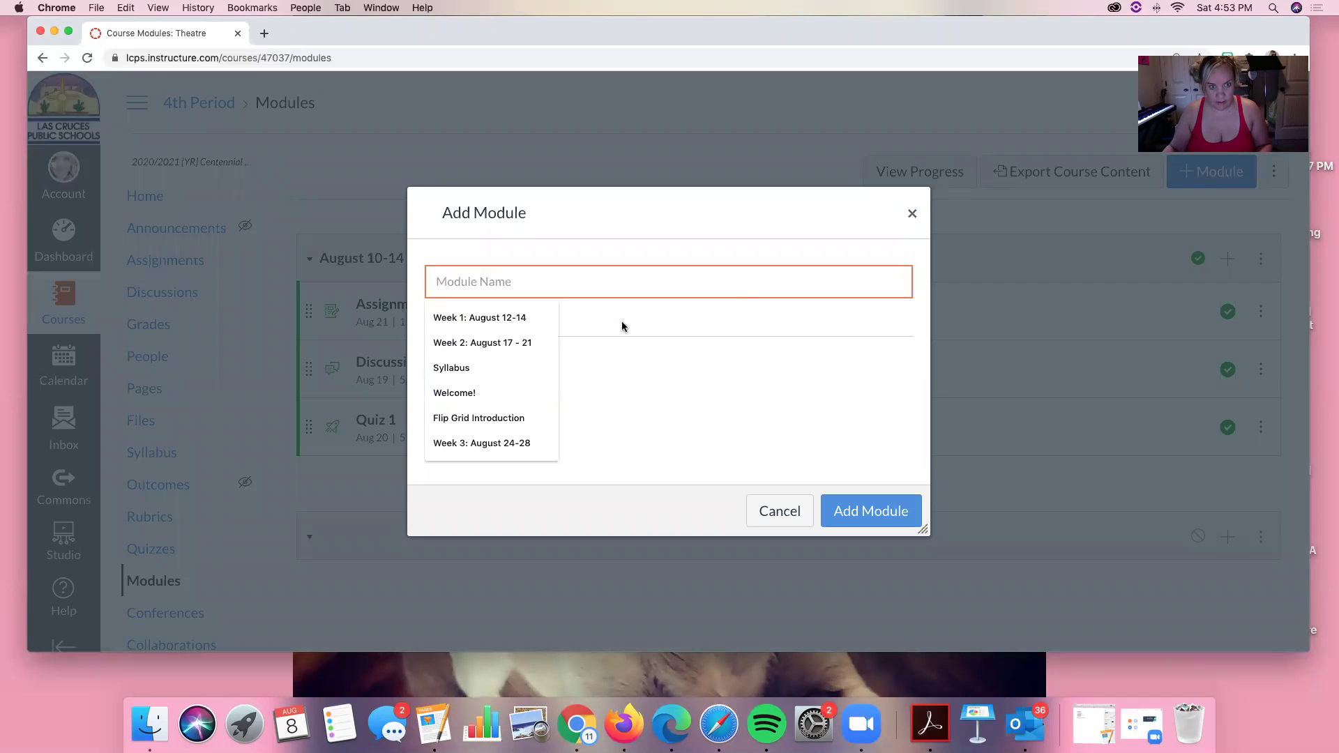
pyautogui.click(524, 344)
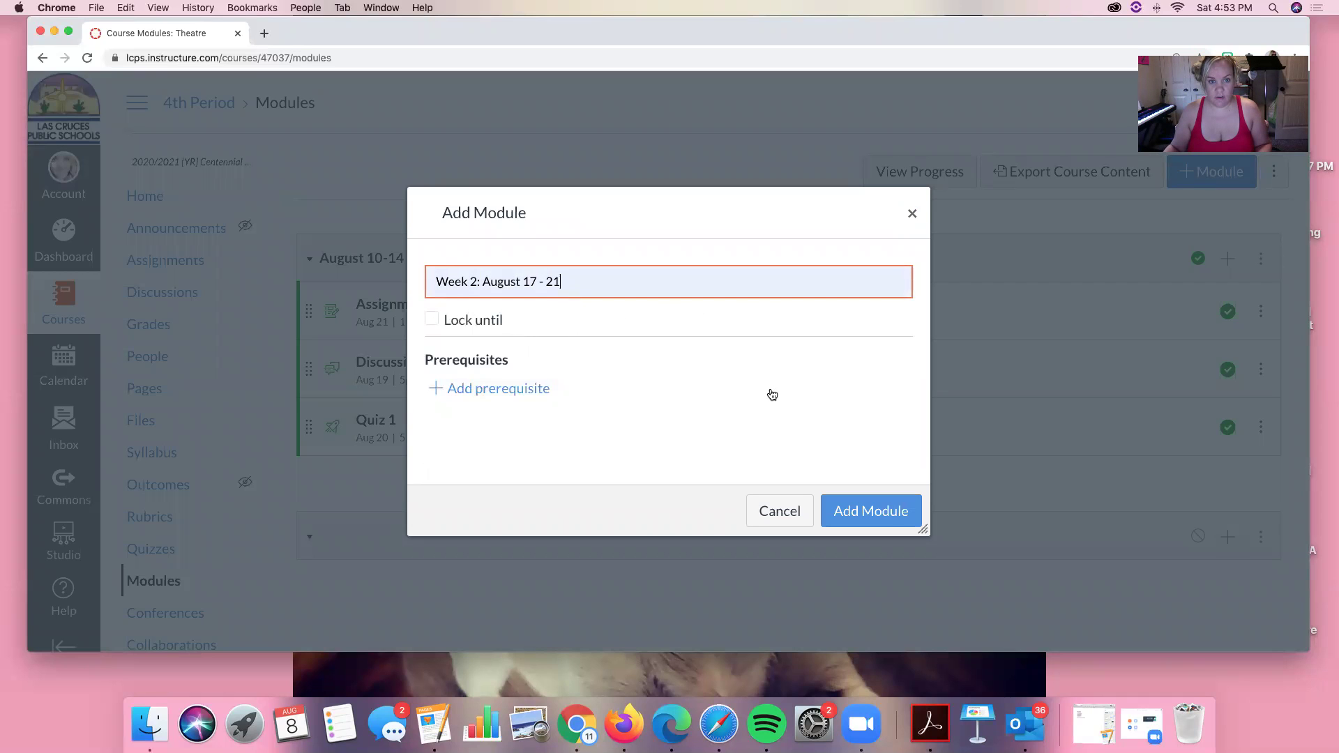
pyautogui.click(431, 319)
pyautogui.click(635, 353)
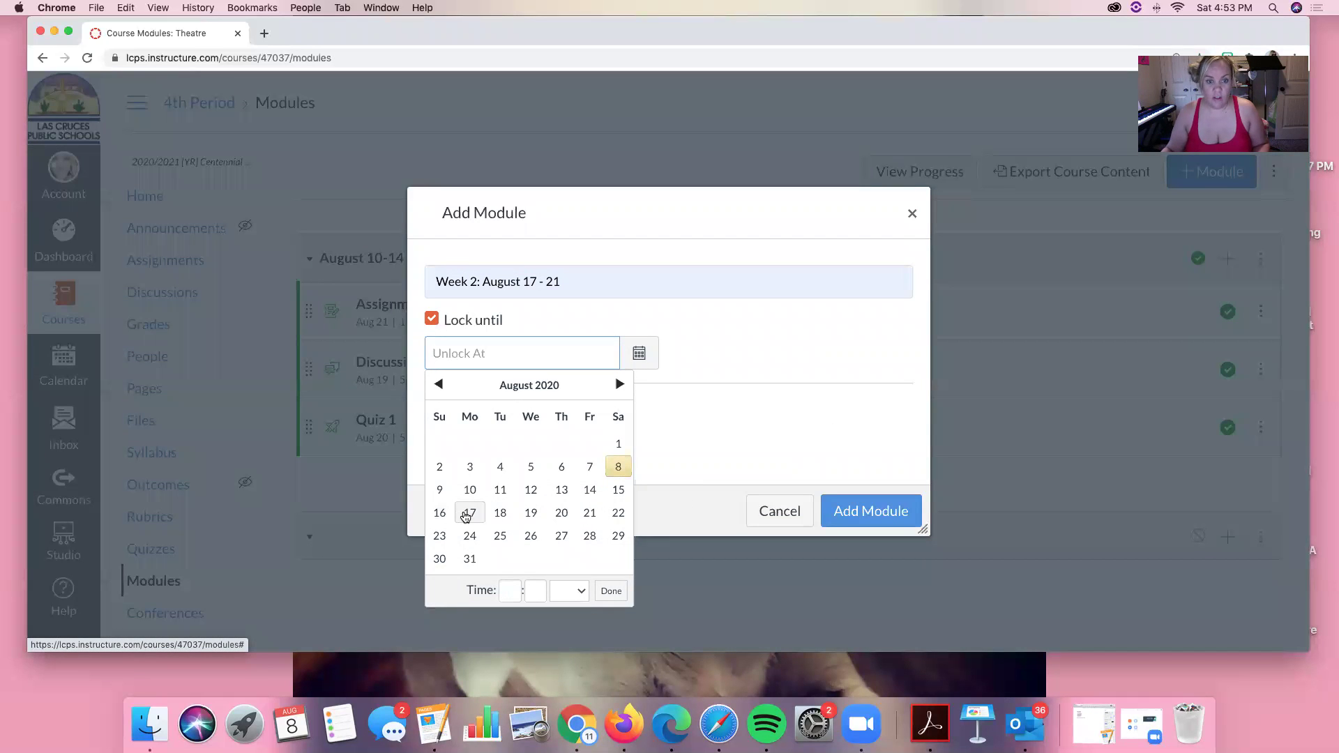
pyautogui.click(733, 439)
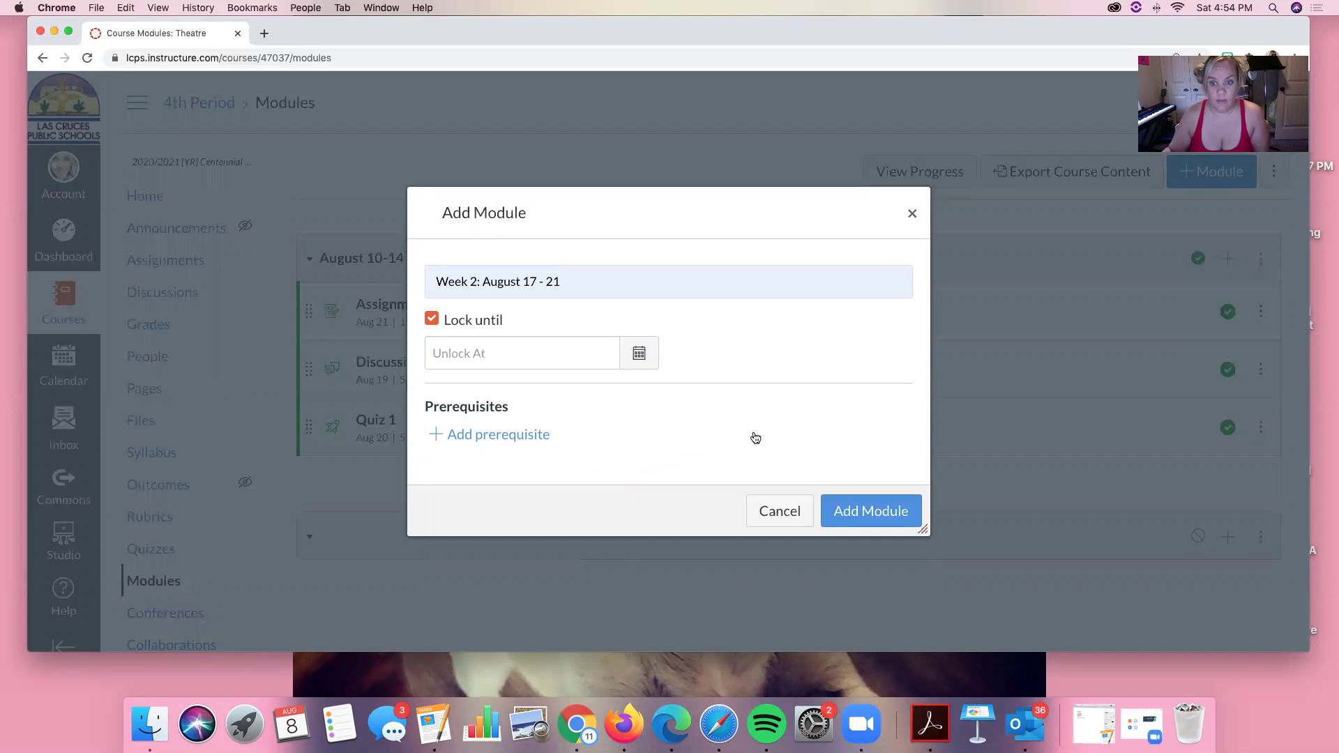
pyautogui.click(870, 511)
pyautogui.scroll(-3, 590, 444)
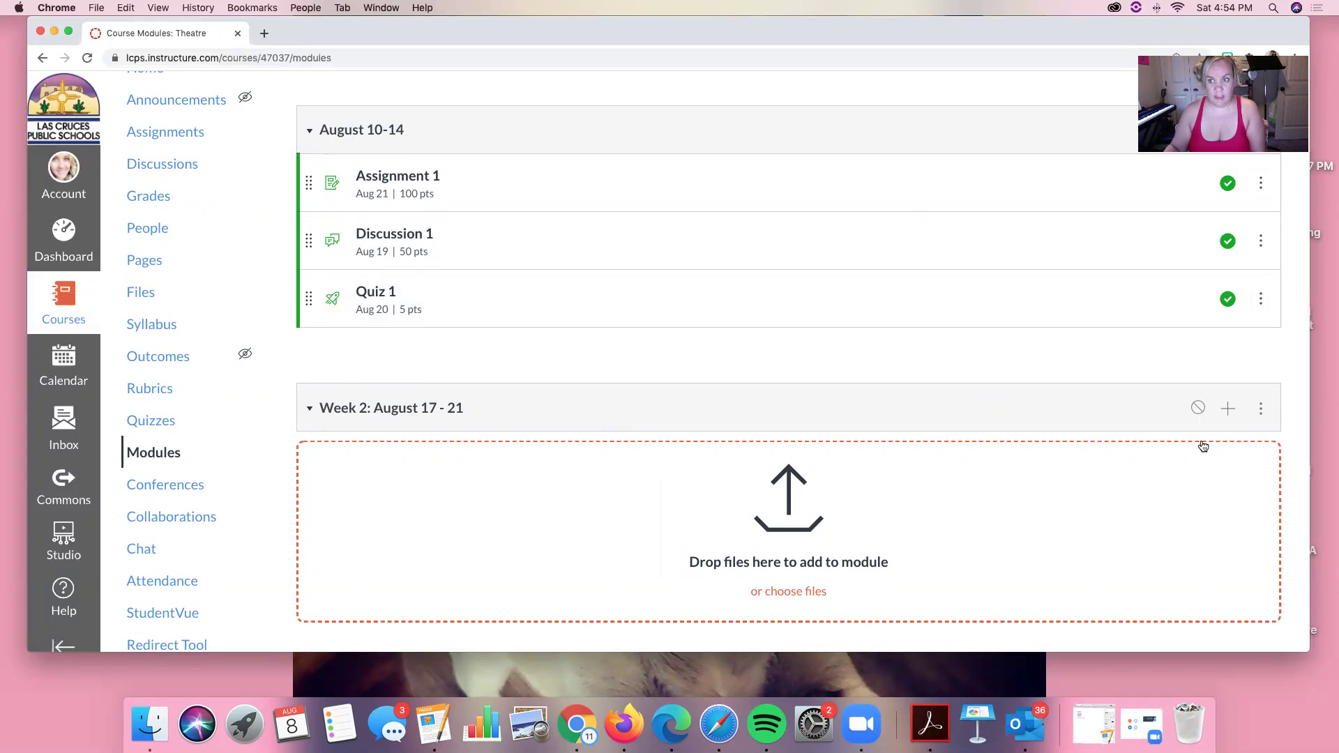
pyautogui.scroll(3, 1195, 412)
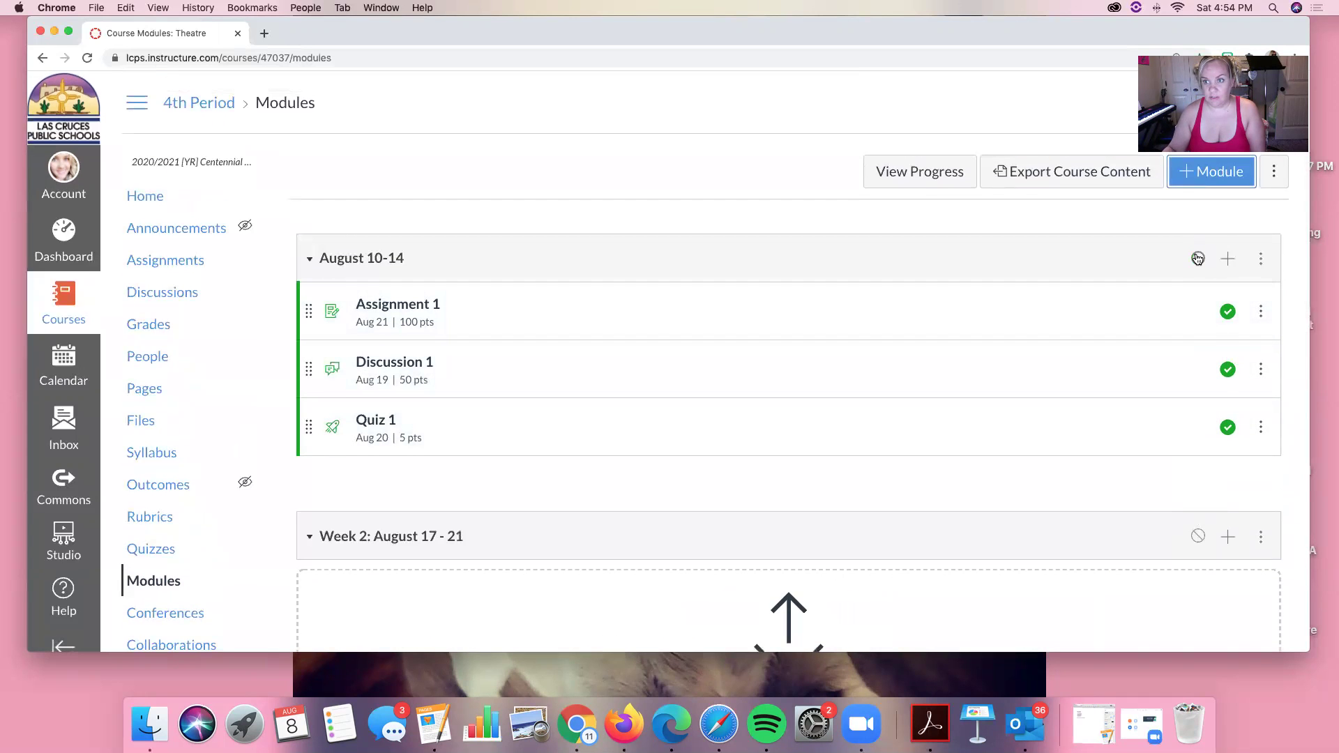
# Publish the August 10-14 module
pyautogui.click(1198, 259)
pyautogui.scroll(-3, 1160, 542)
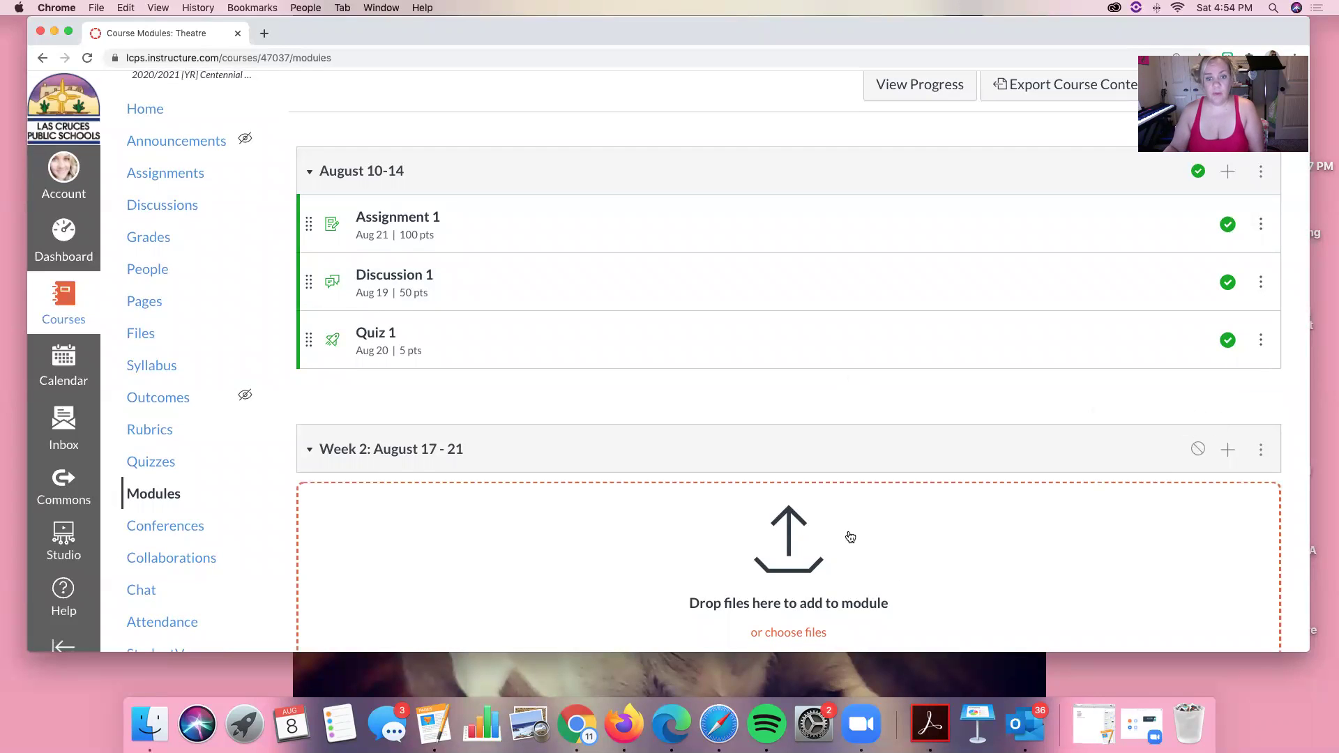
pyautogui.scroll(-2, 850, 536)
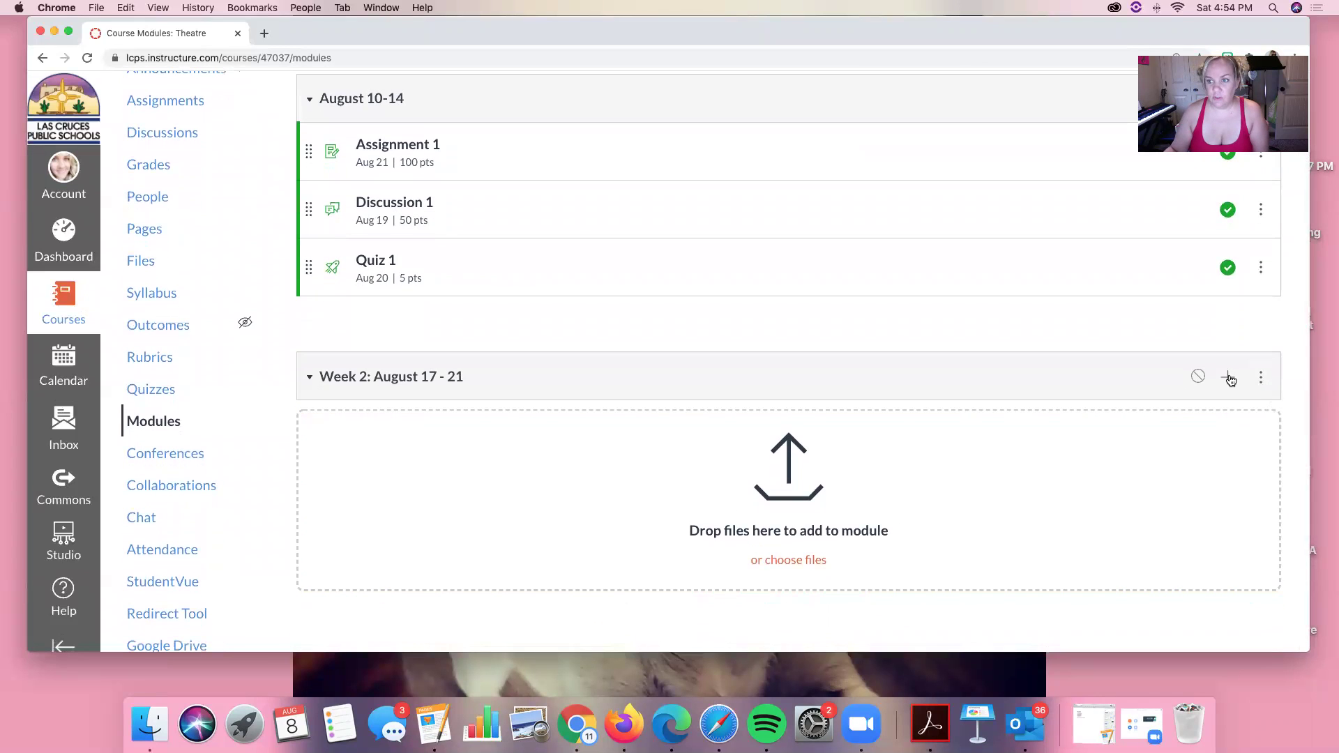
# Add a new assignment named 'Assignment 2' to the Week 2 module
pyautogui.click(1230, 378)
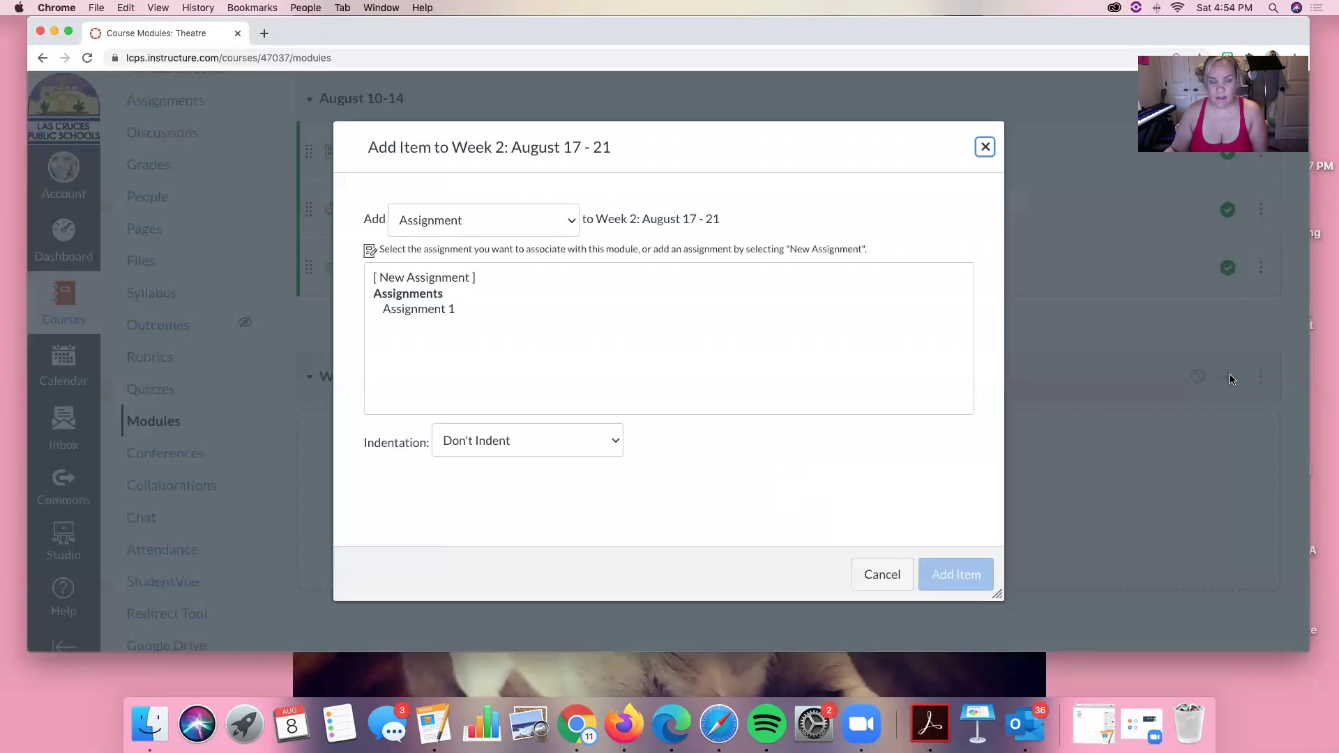
pyautogui.click(477, 222)
pyautogui.click(471, 222)
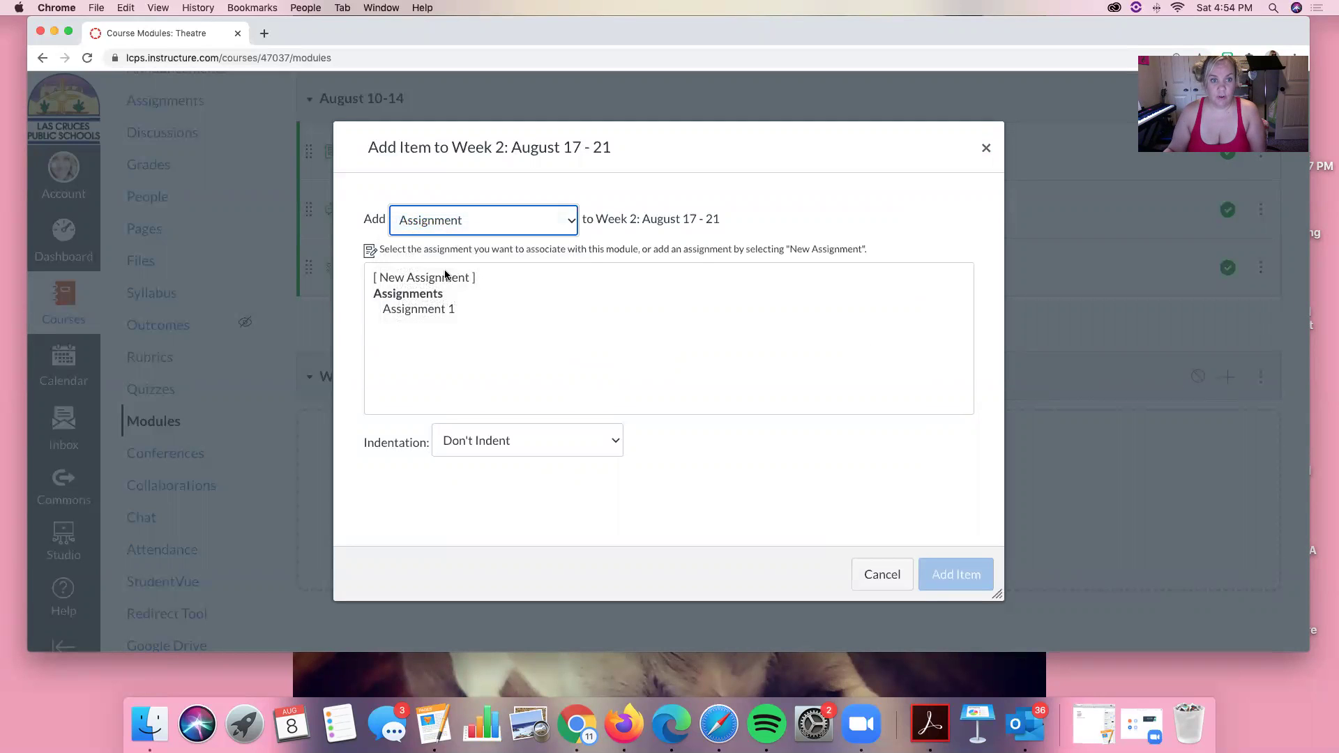
pyautogui.click(444, 278)
pyautogui.click(505, 439)
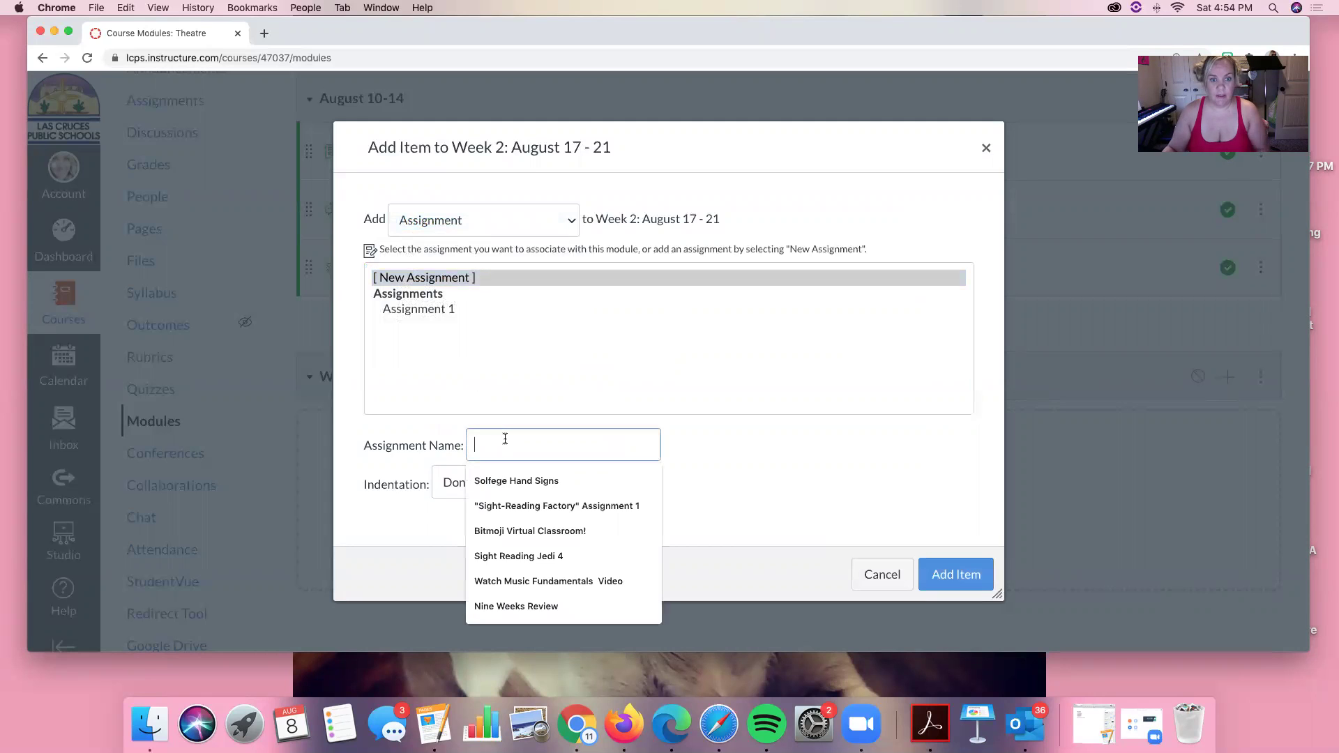
pyautogui.write('Assignment 2')
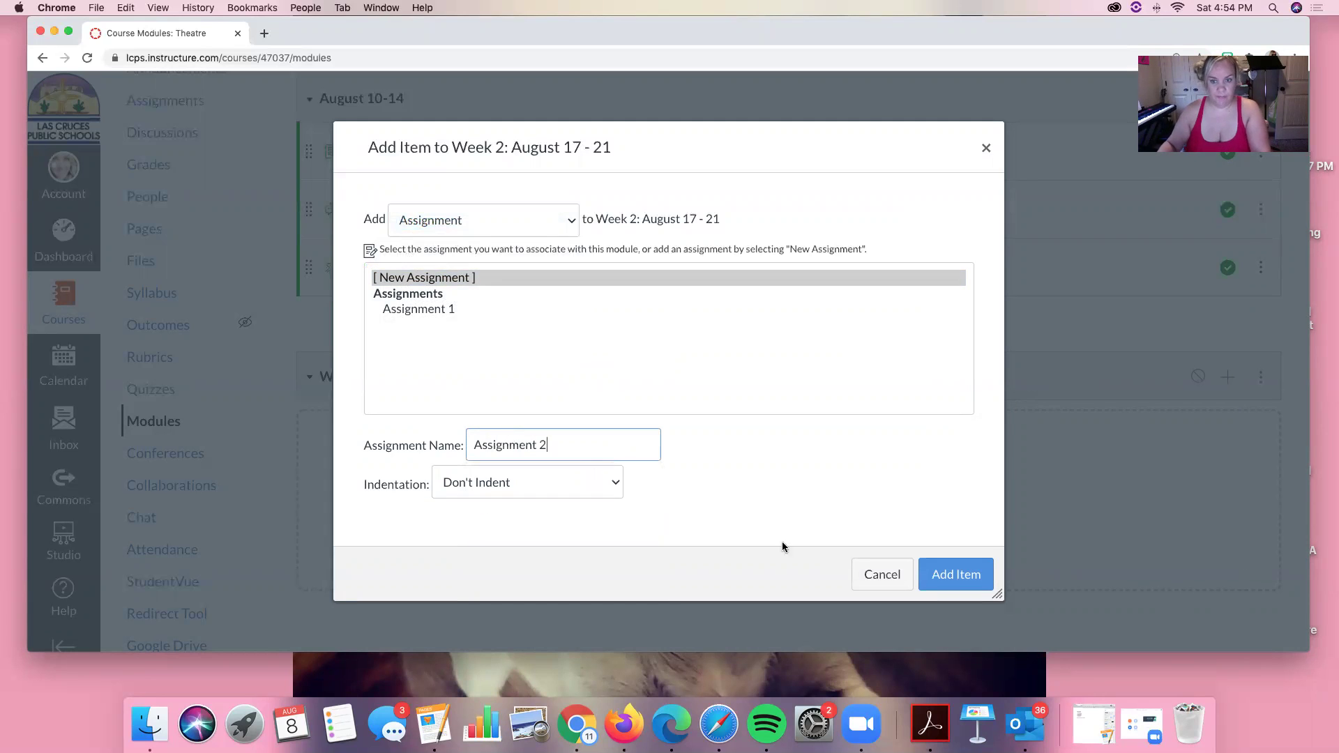
pyautogui.click(950, 574)
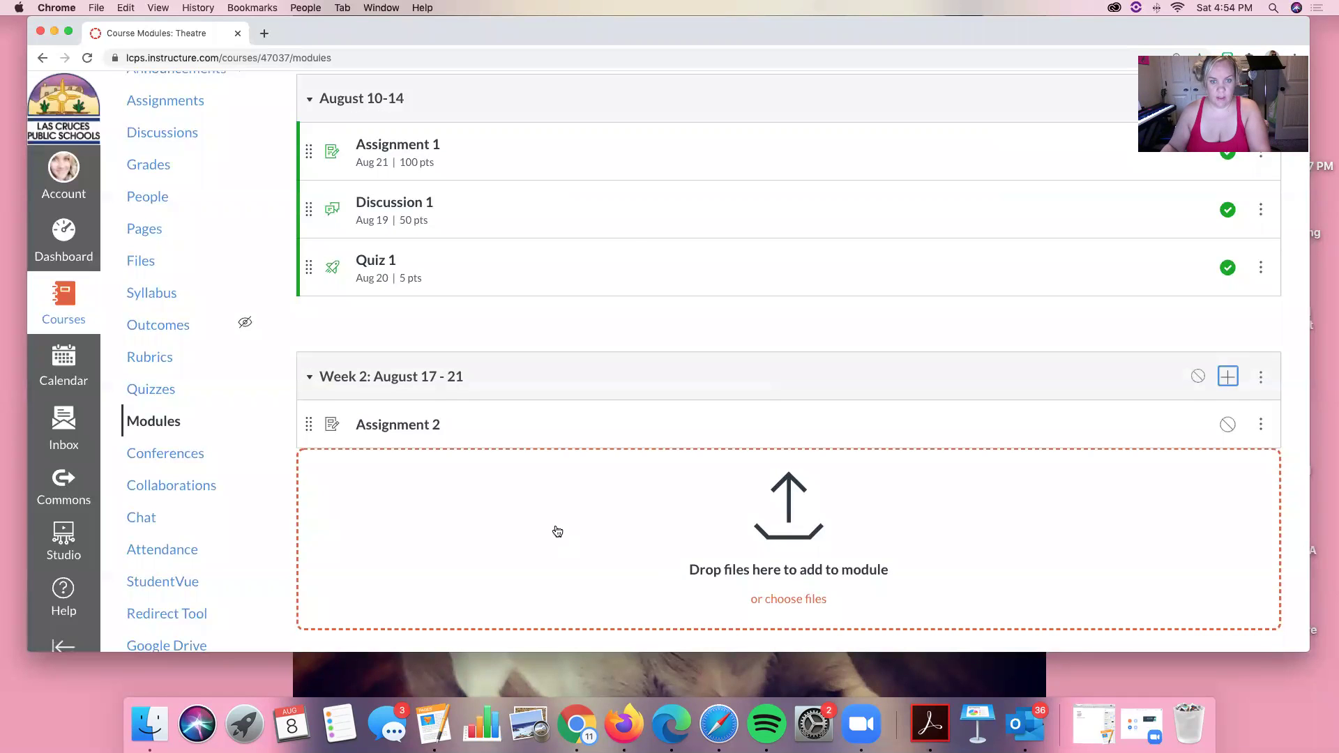
# Indent Assignment 2 one level within Week 2
pyautogui.click(1260, 425)
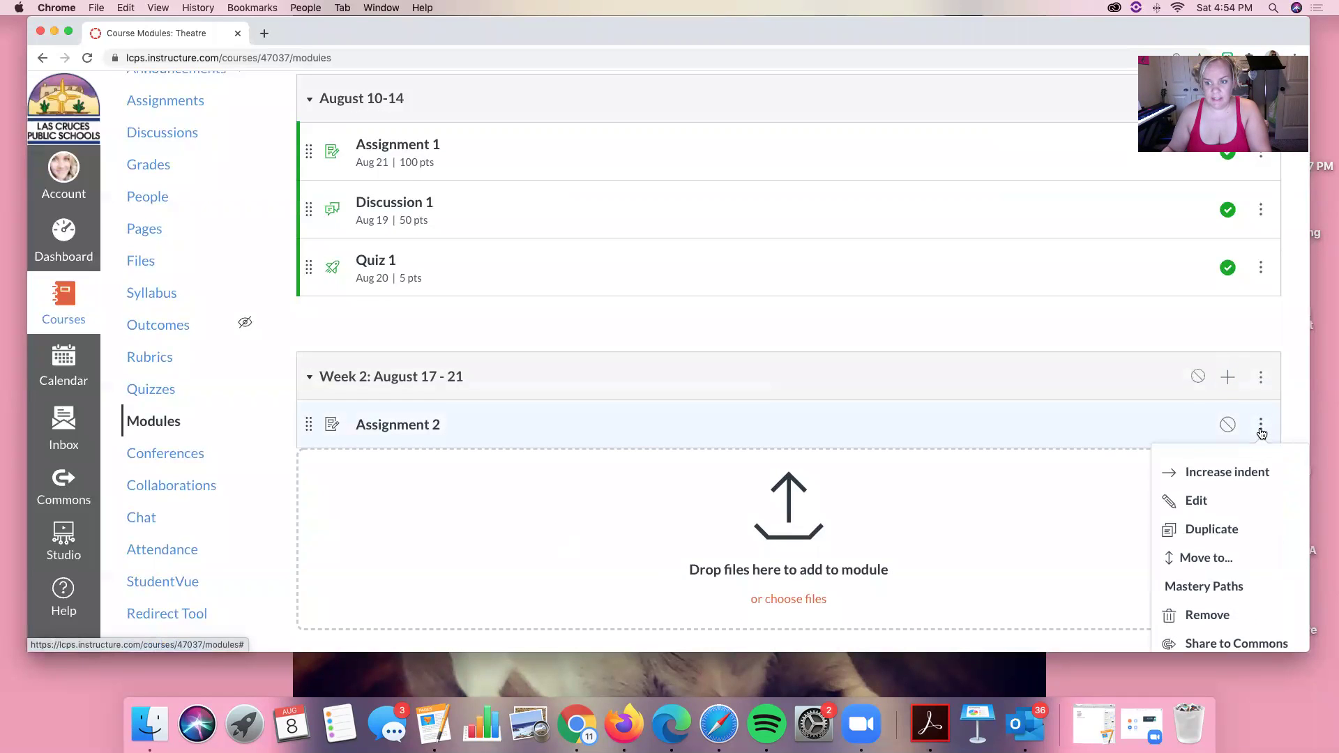
pyautogui.click(1251, 473)
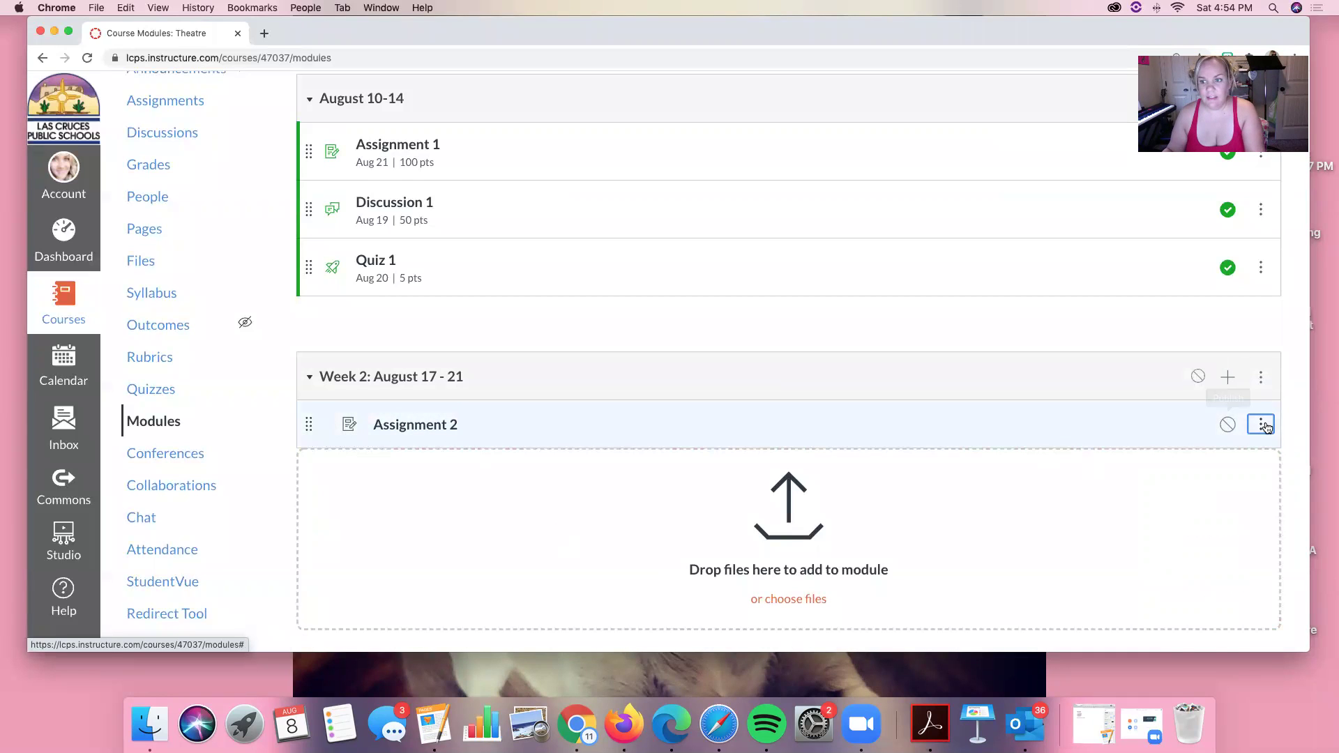
pyautogui.click(1261, 430)
# Decrease Assignment 2's indent so it is no longer indented
pyautogui.click(1251, 473)
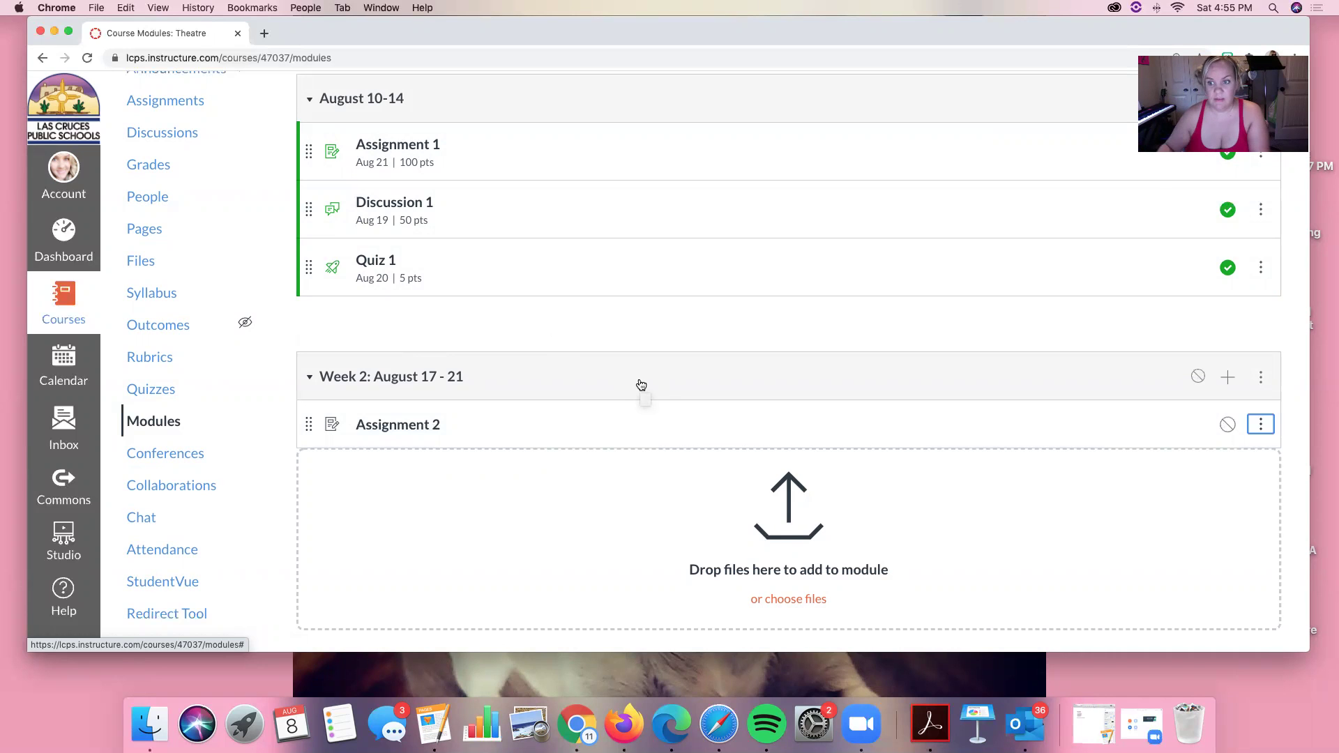
pyautogui.scroll(-2, 518, 408)
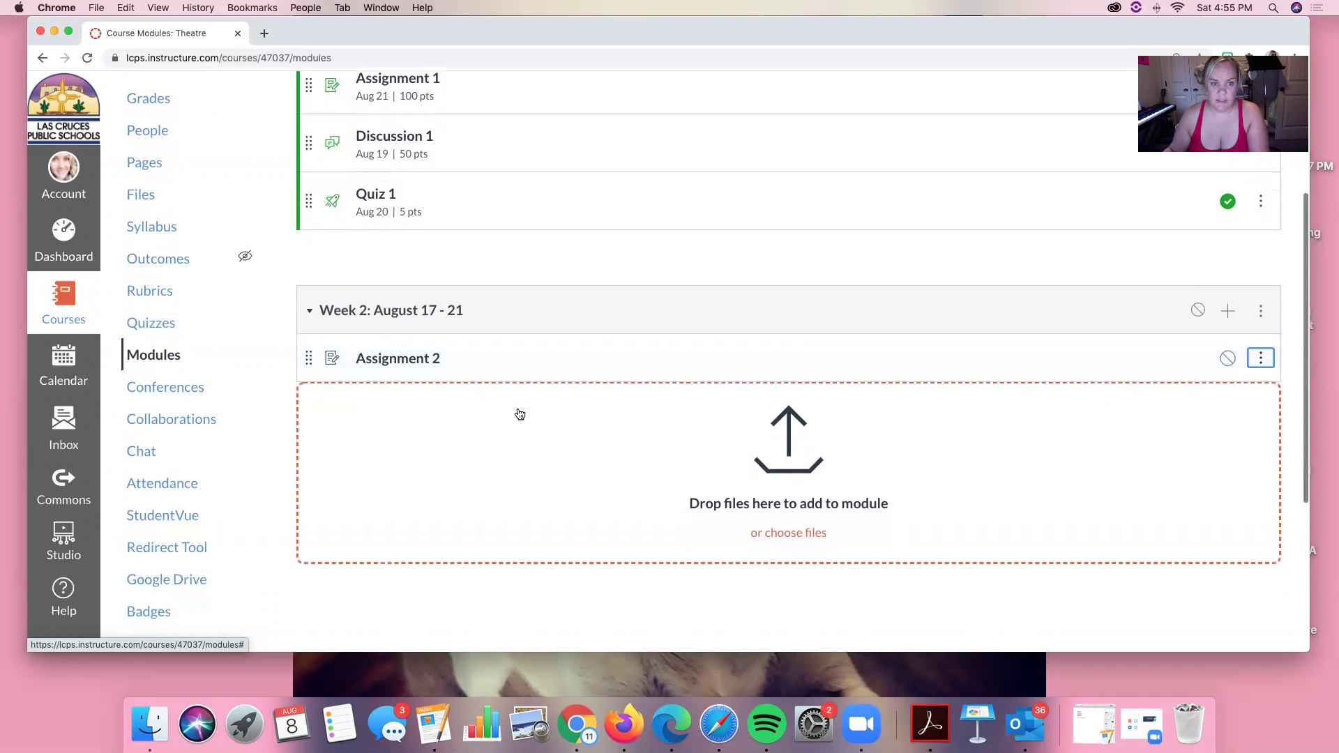
# Add a new discussion topic named 'Discussion 2' to Week 2, below Assignment 2
pyautogui.click(1228, 308)
pyautogui.click(544, 223)
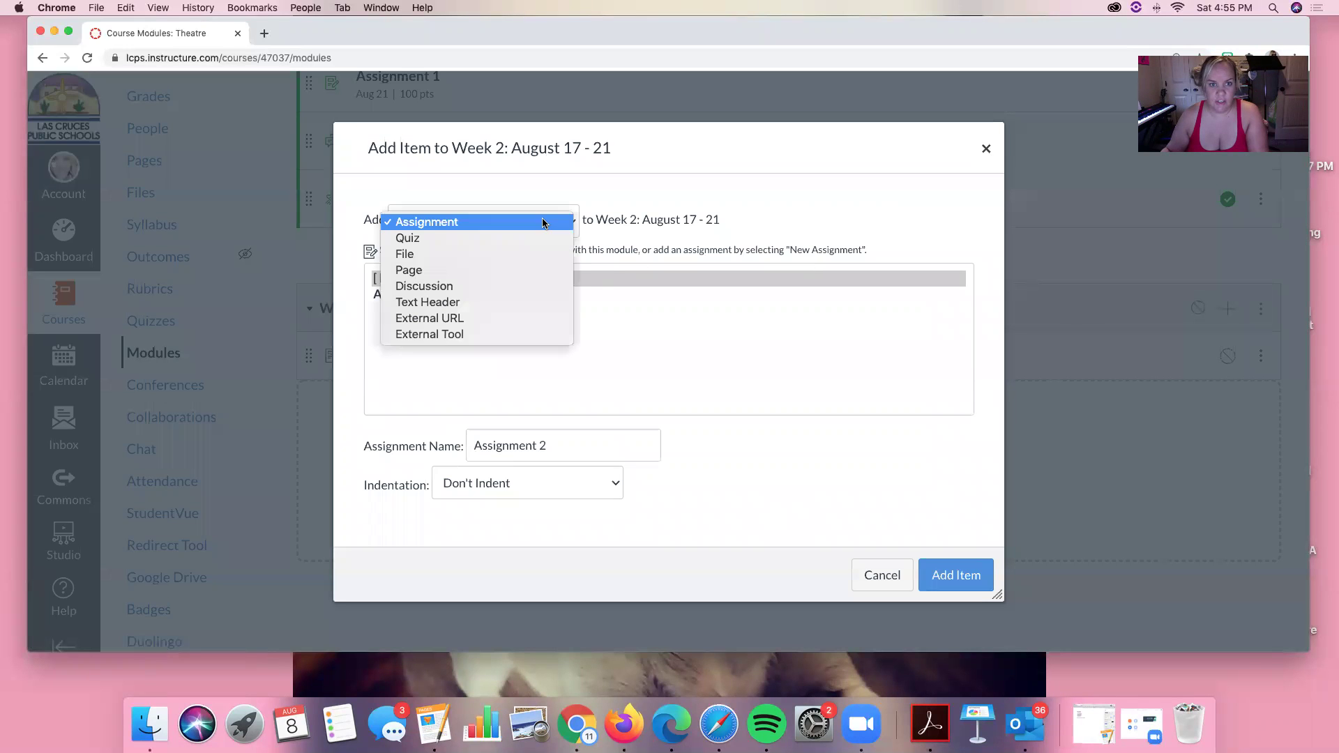
pyautogui.click(533, 292)
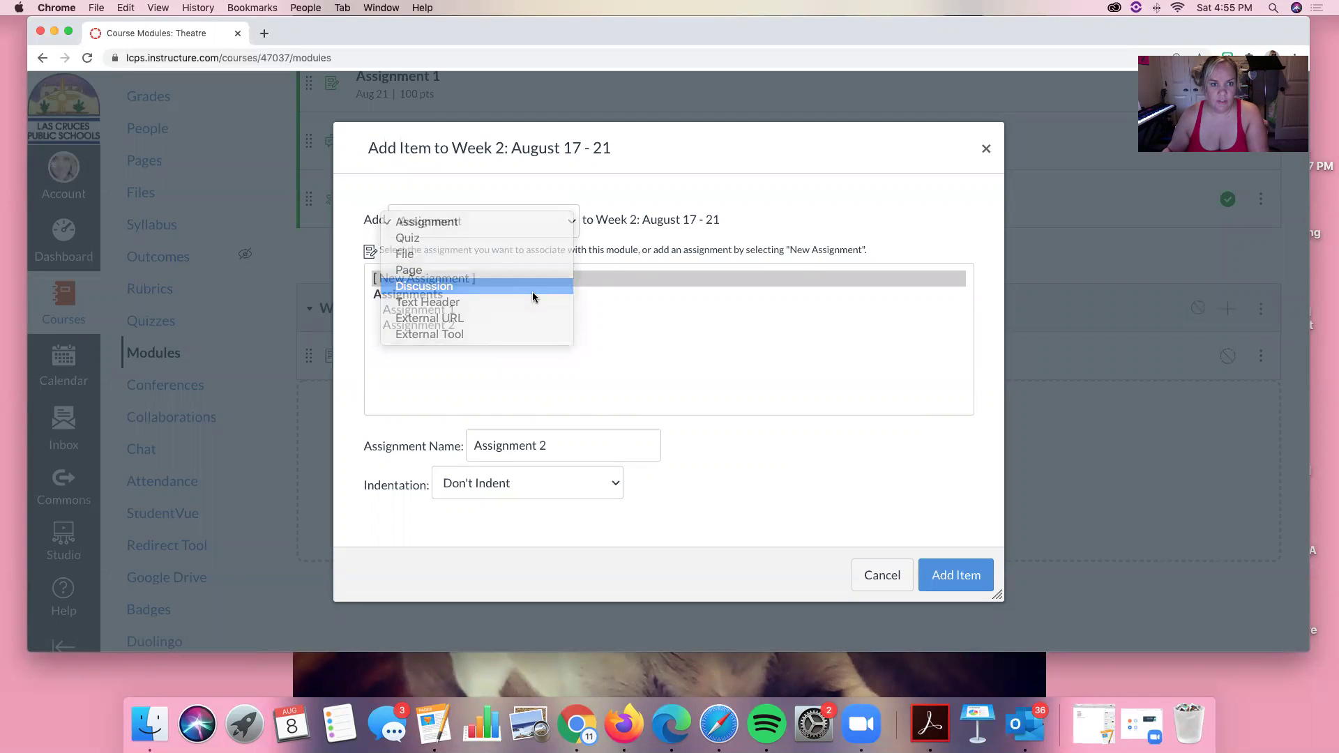
pyautogui.click(428, 280)
pyautogui.click(466, 445)
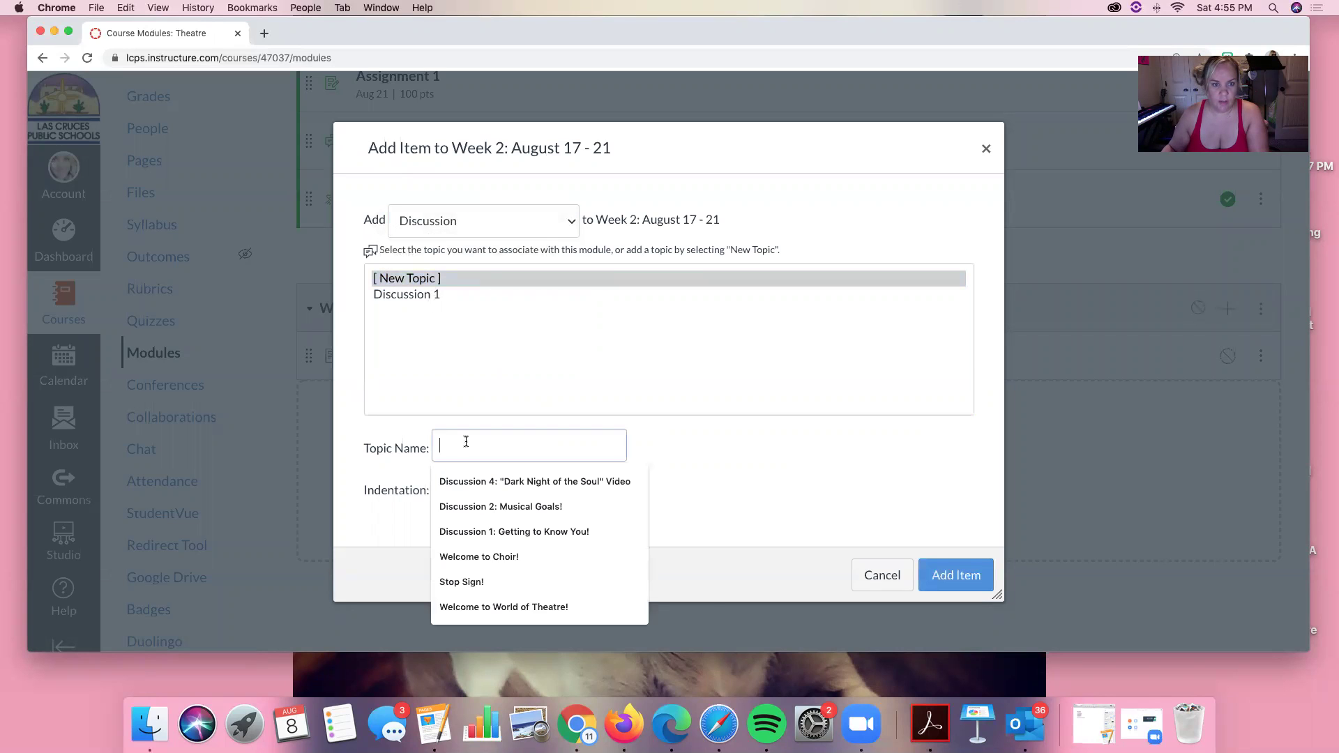
pyautogui.write('Discussion 2')
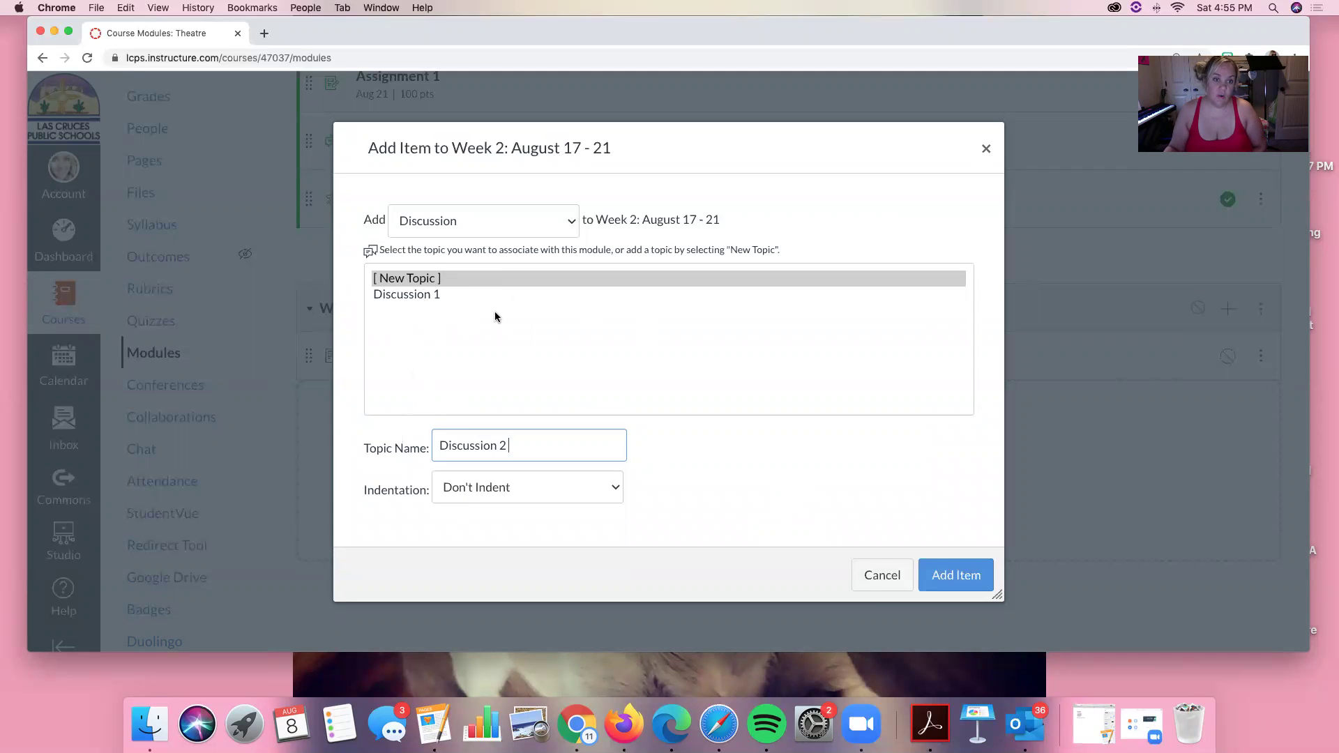
pyautogui.click(966, 579)
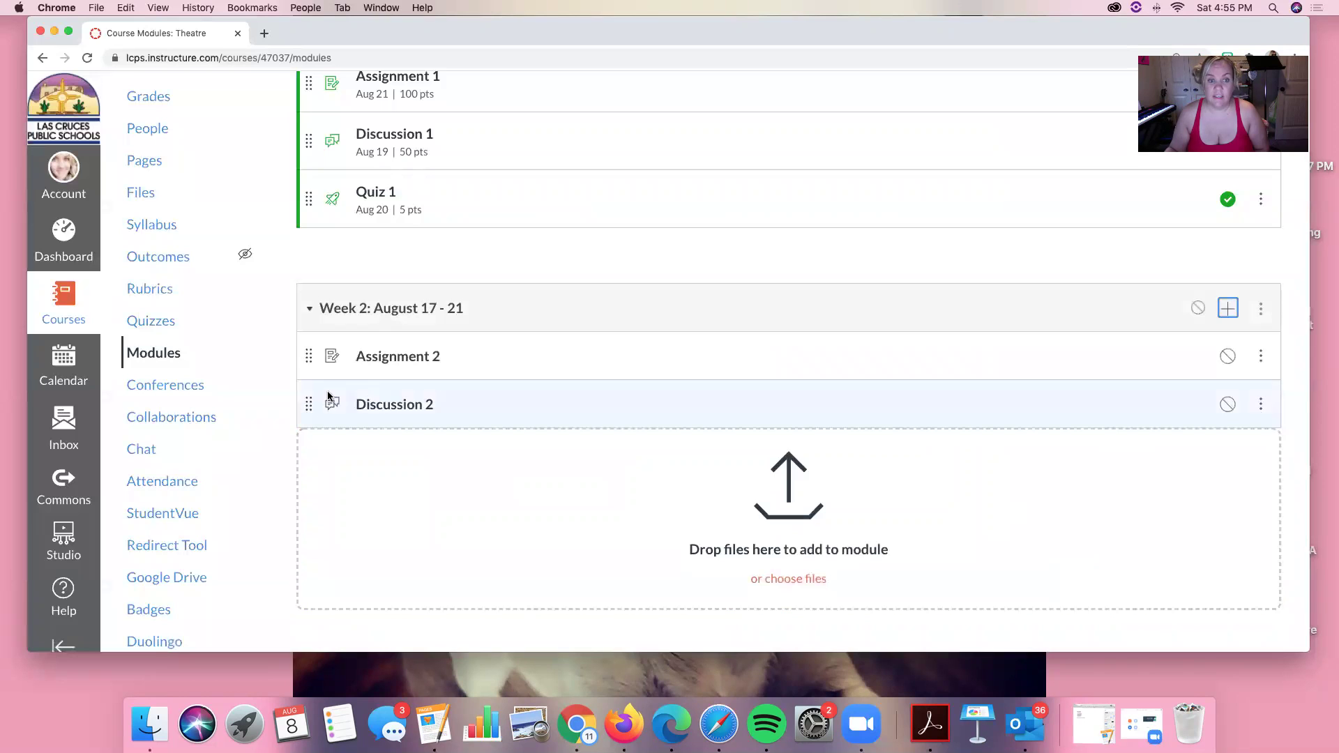
# Set up a new quiz named 'Quiz 2' in Week 2's Add Item dialog
pyautogui.click(1229, 311)
pyautogui.click(474, 222)
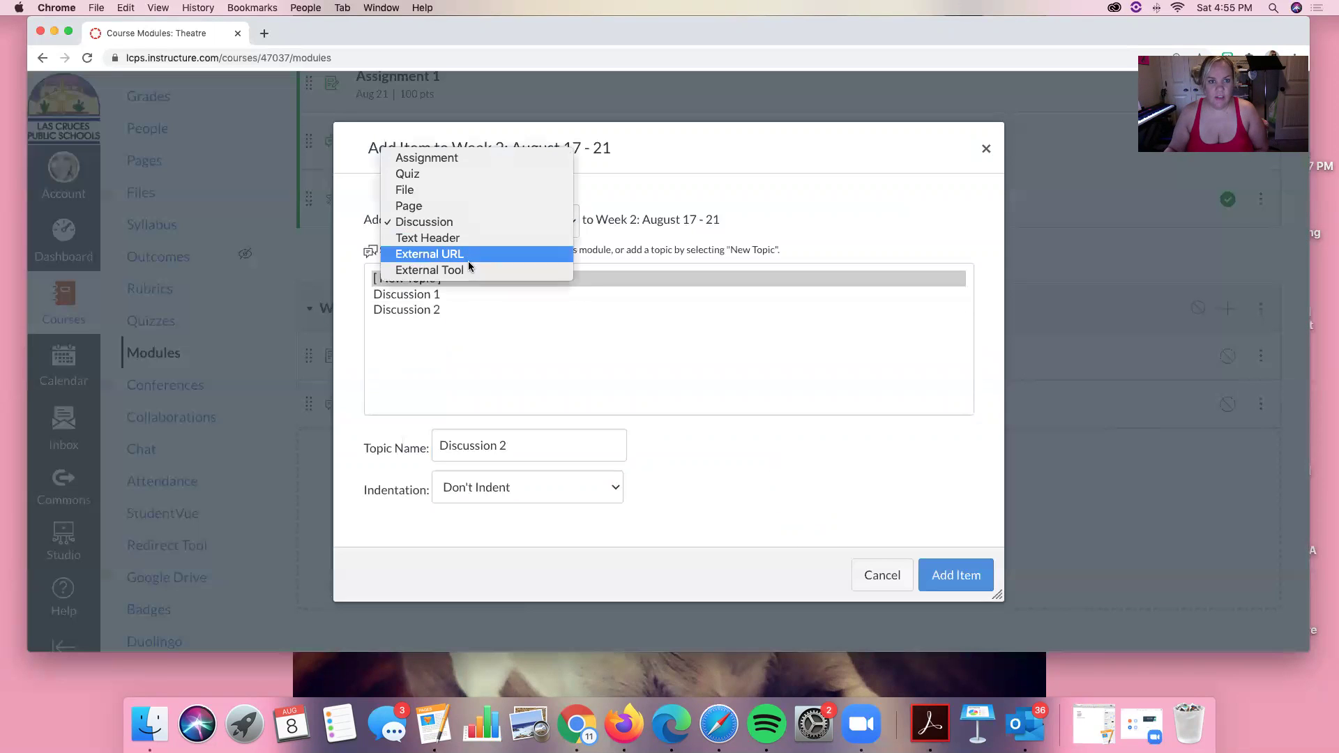
pyautogui.click(457, 176)
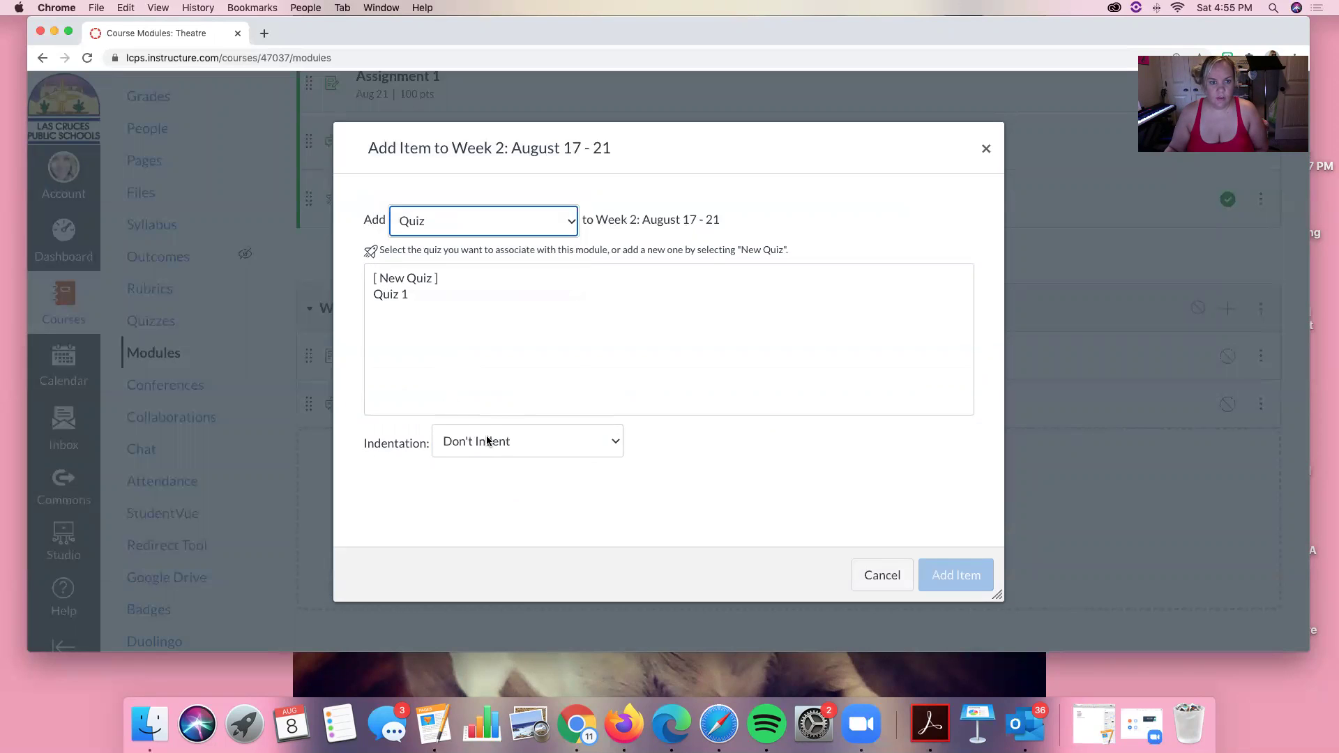
pyautogui.click(422, 278)
pyautogui.click(486, 445)
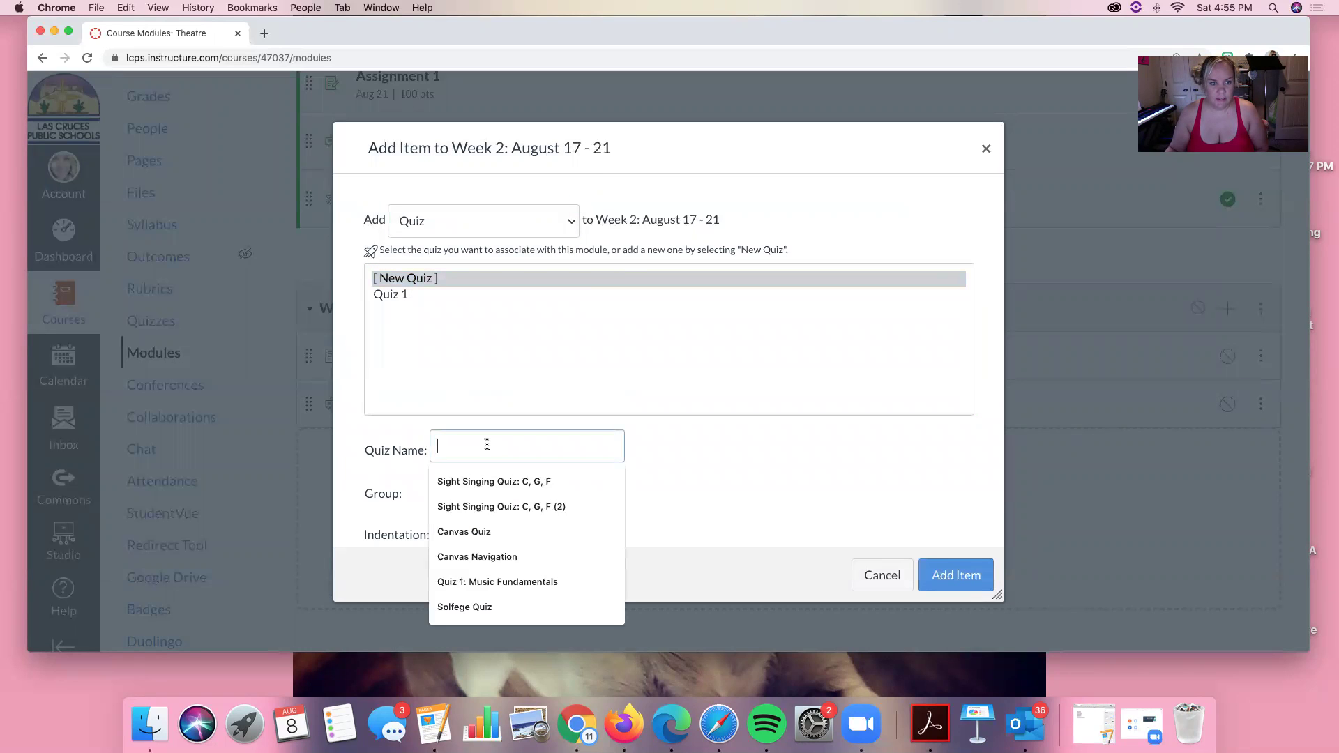
pyautogui.write('Quiz')
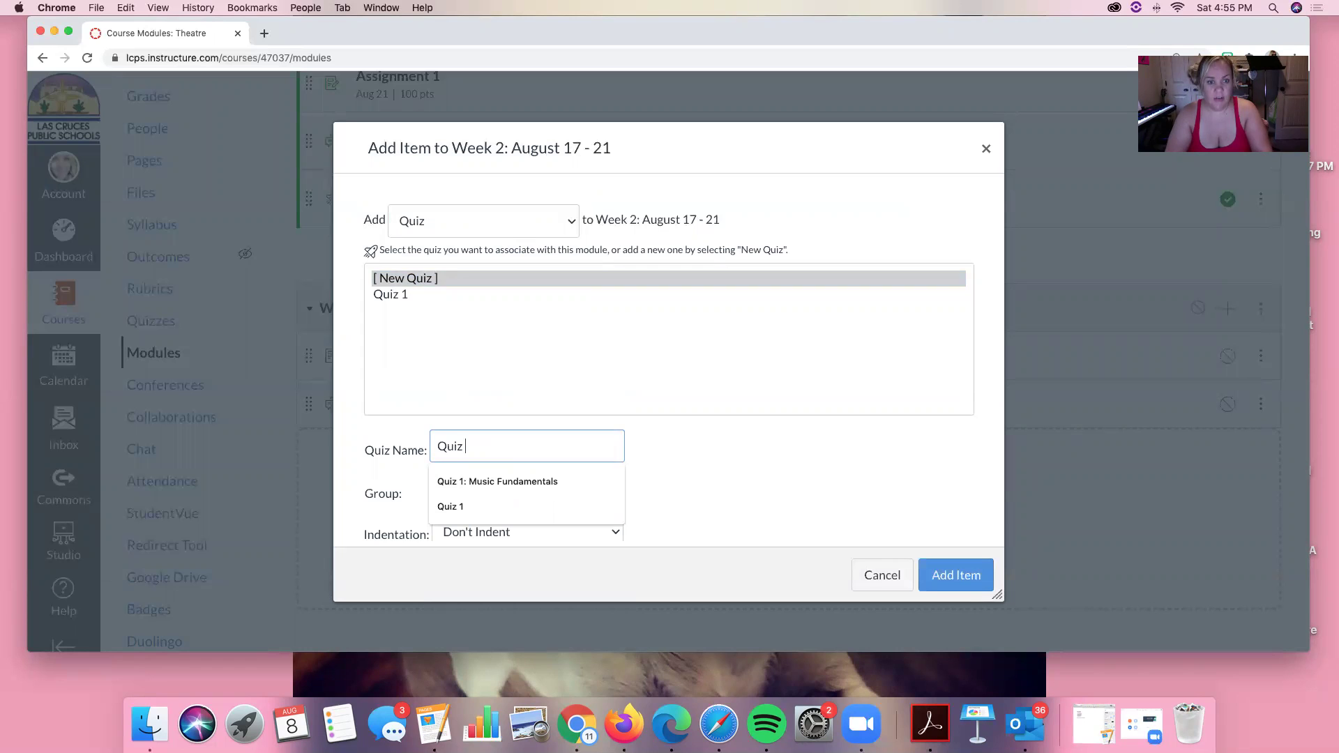
pyautogui.write(' 2')
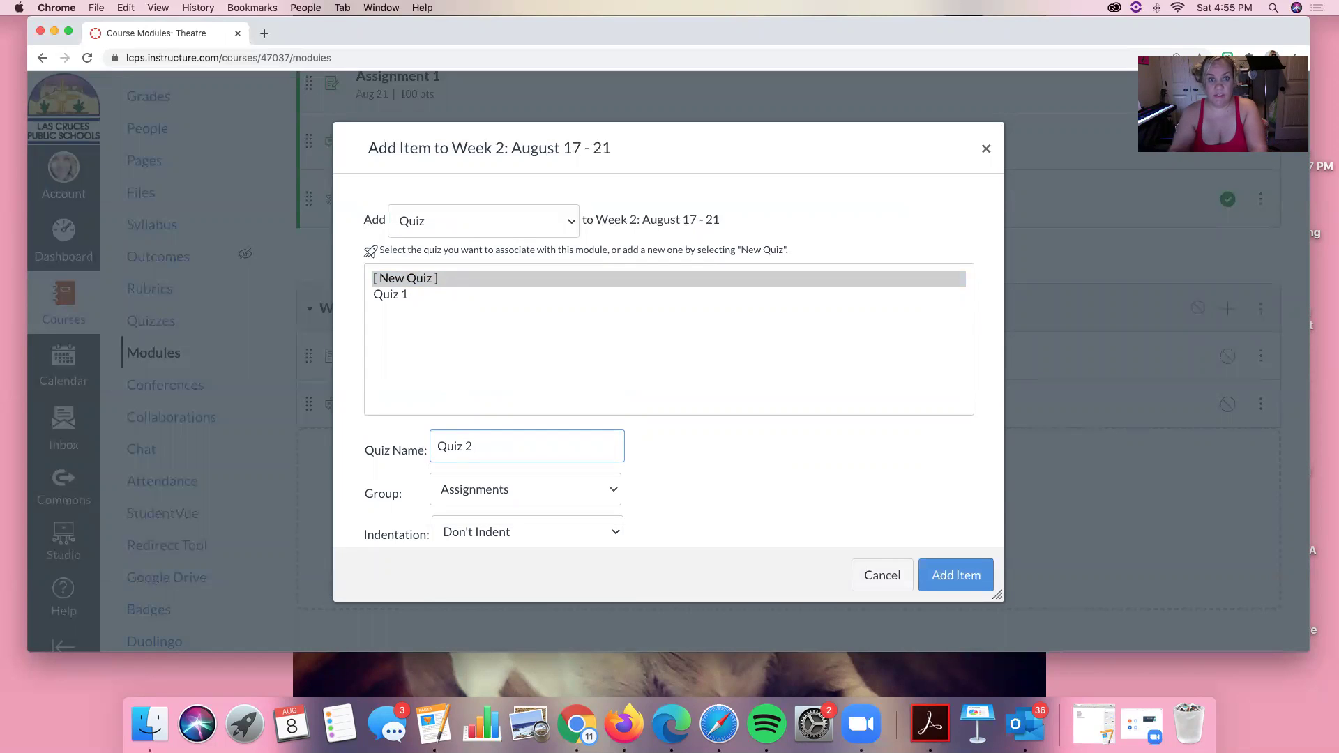
pyautogui.scroll(2, 400, 313)
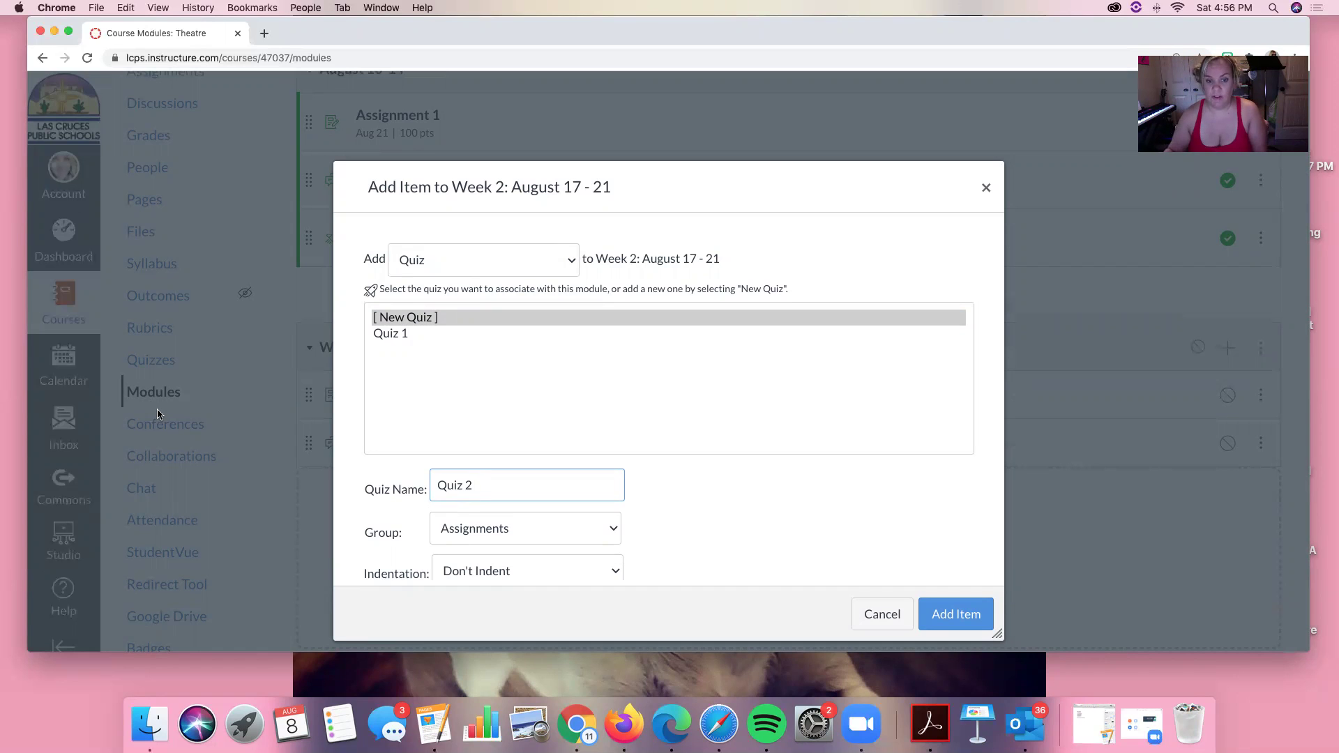
pyautogui.scroll(-2, 646, 467)
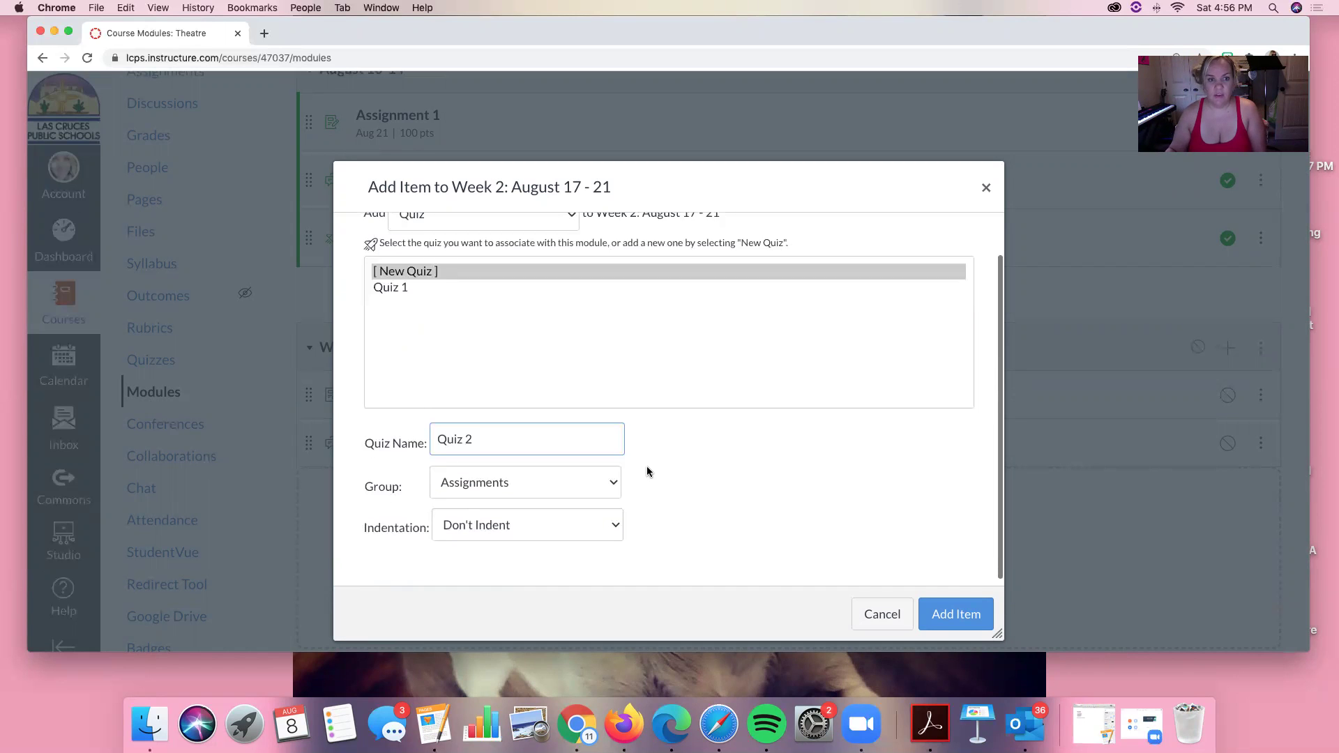
# Add Quiz 2 to Week 2, then open the Assignment 2 page
pyautogui.click(956, 615)
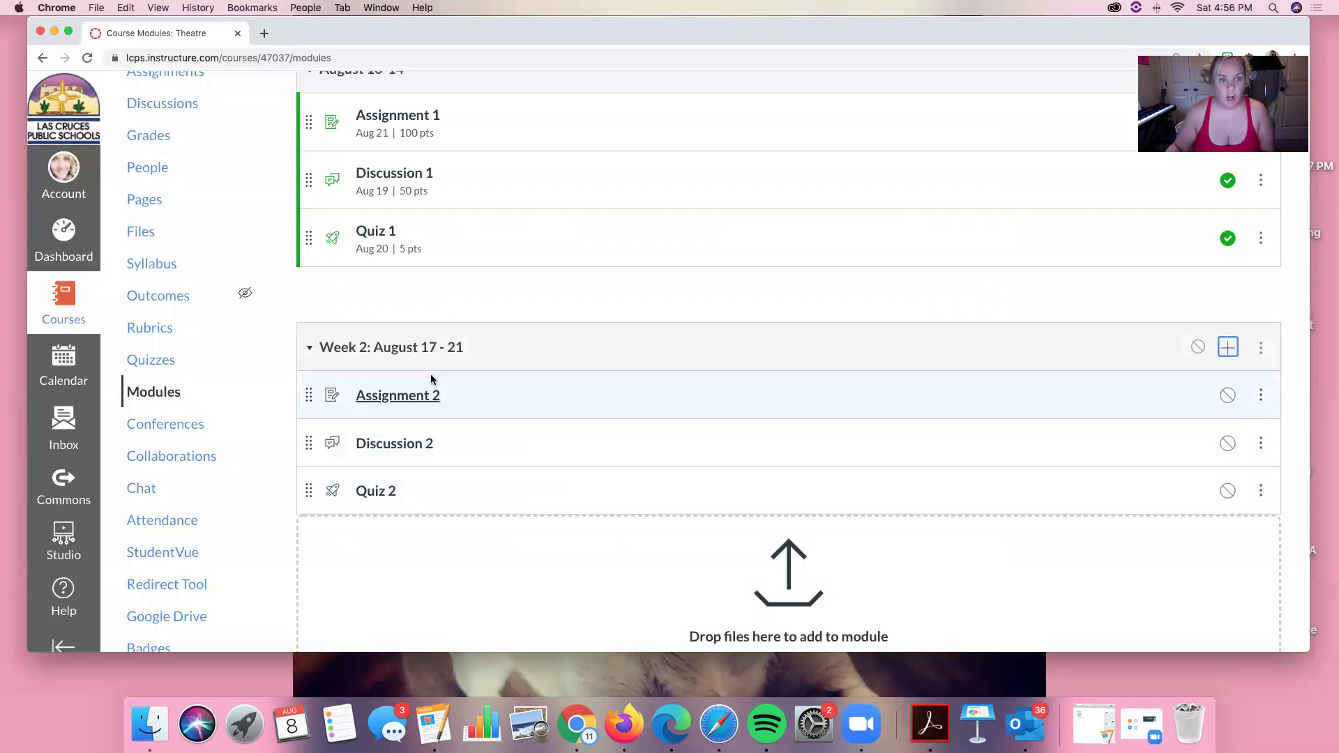
pyautogui.scroll(2, 534, 344)
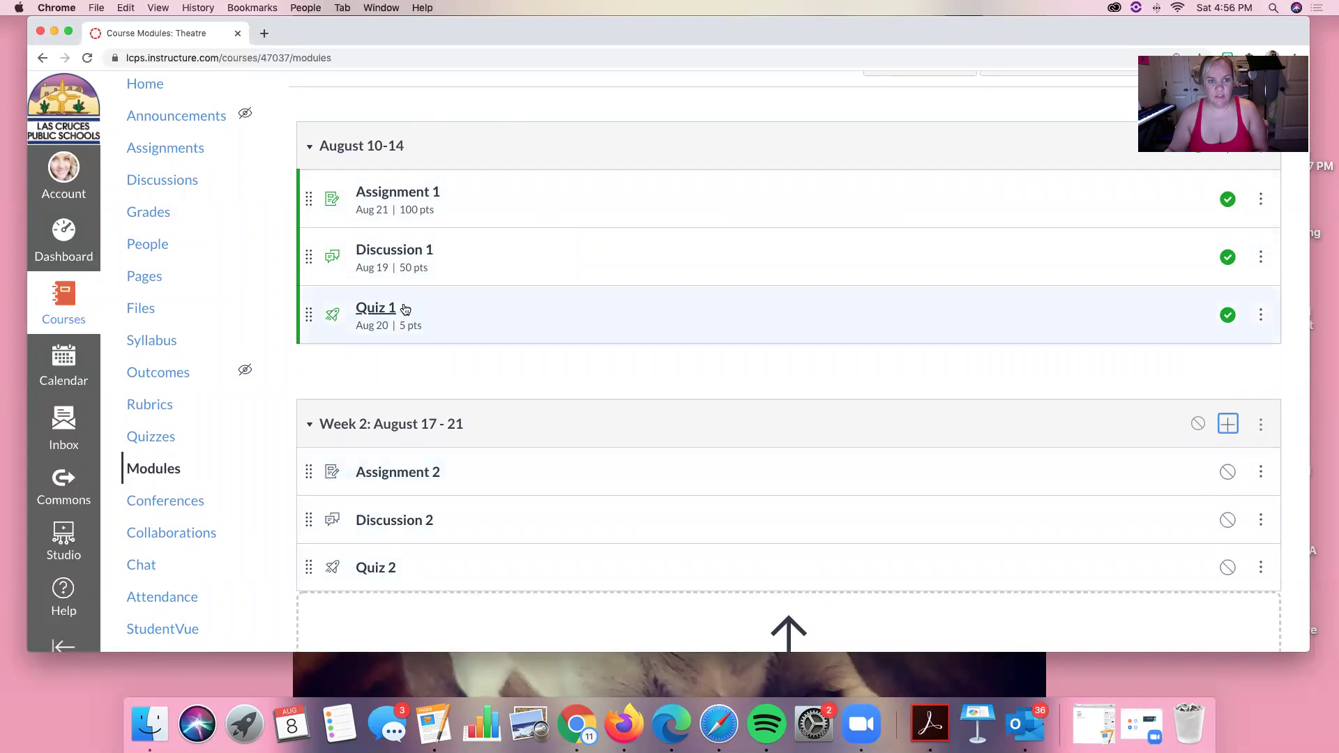
pyautogui.scroll(-2, 418, 427)
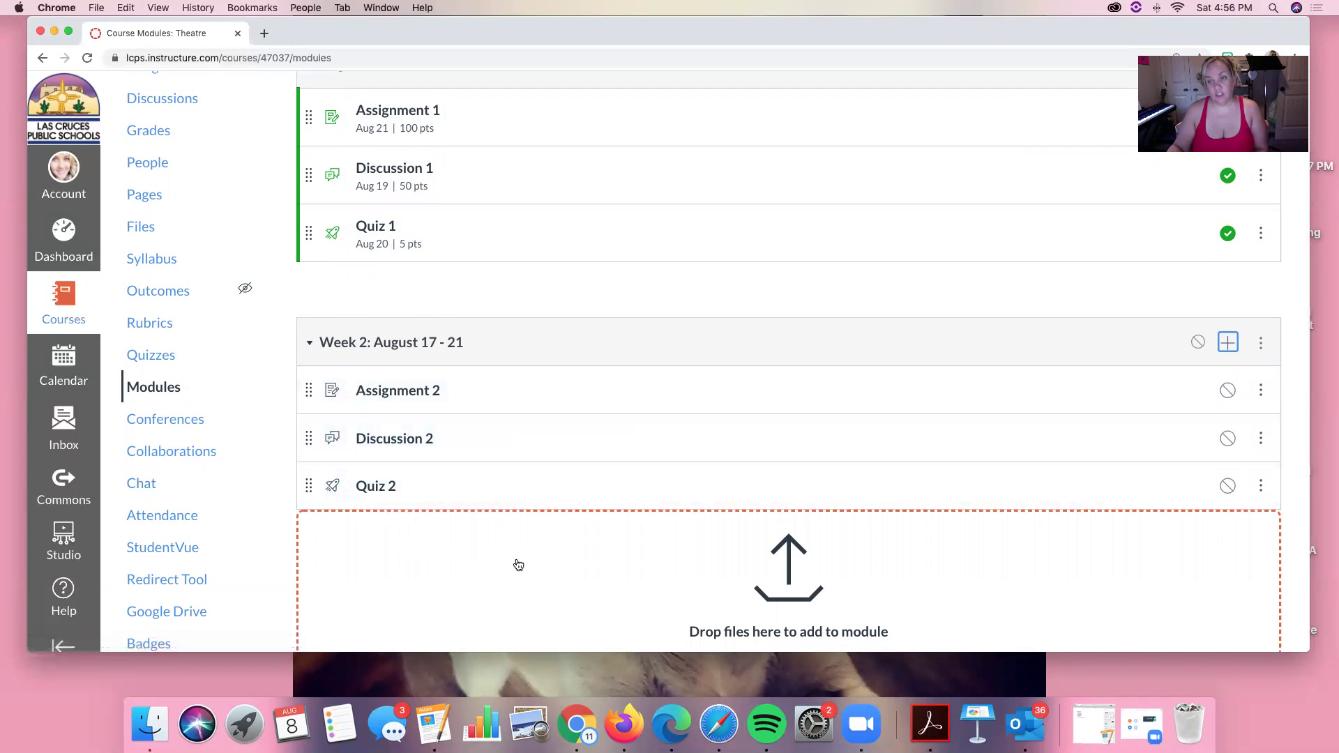
pyautogui.click(389, 391)
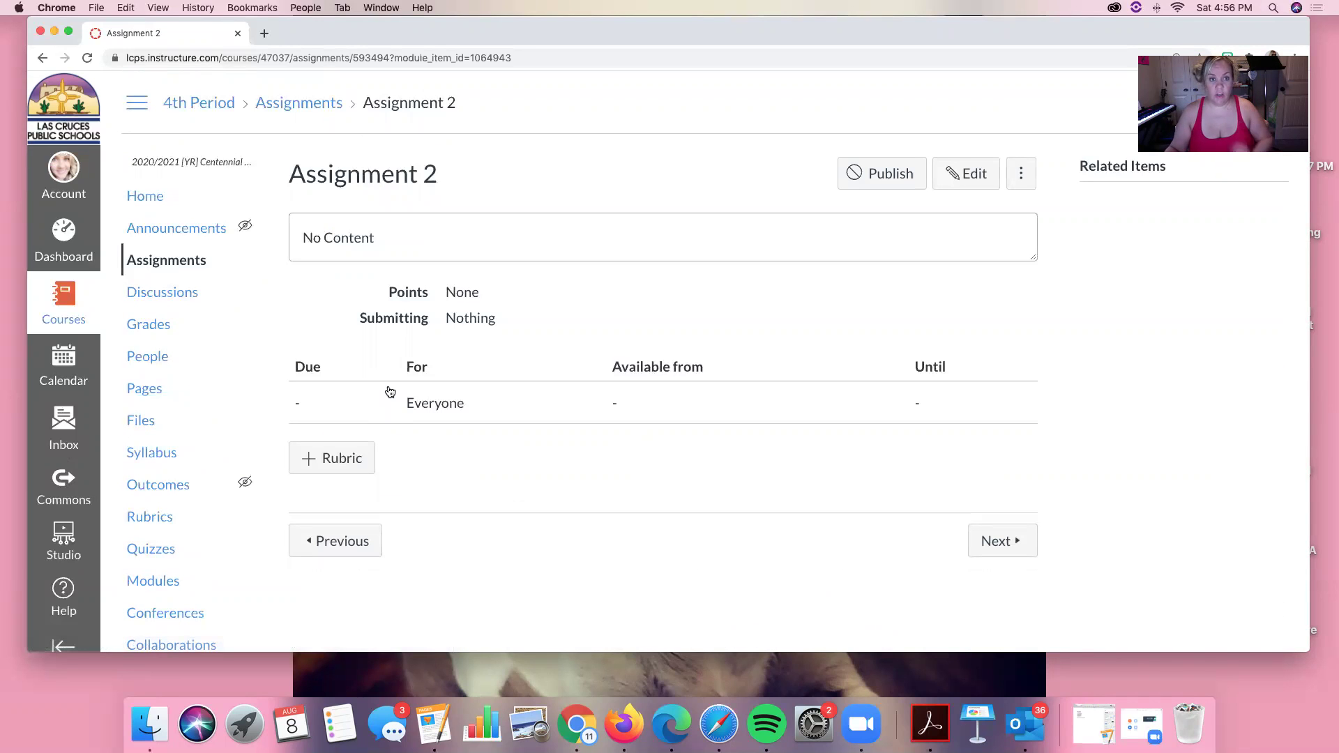
# Edit Assignment 2's description to start 'Directions for the assignment:' followed by placeholder text
pyautogui.click(962, 174)
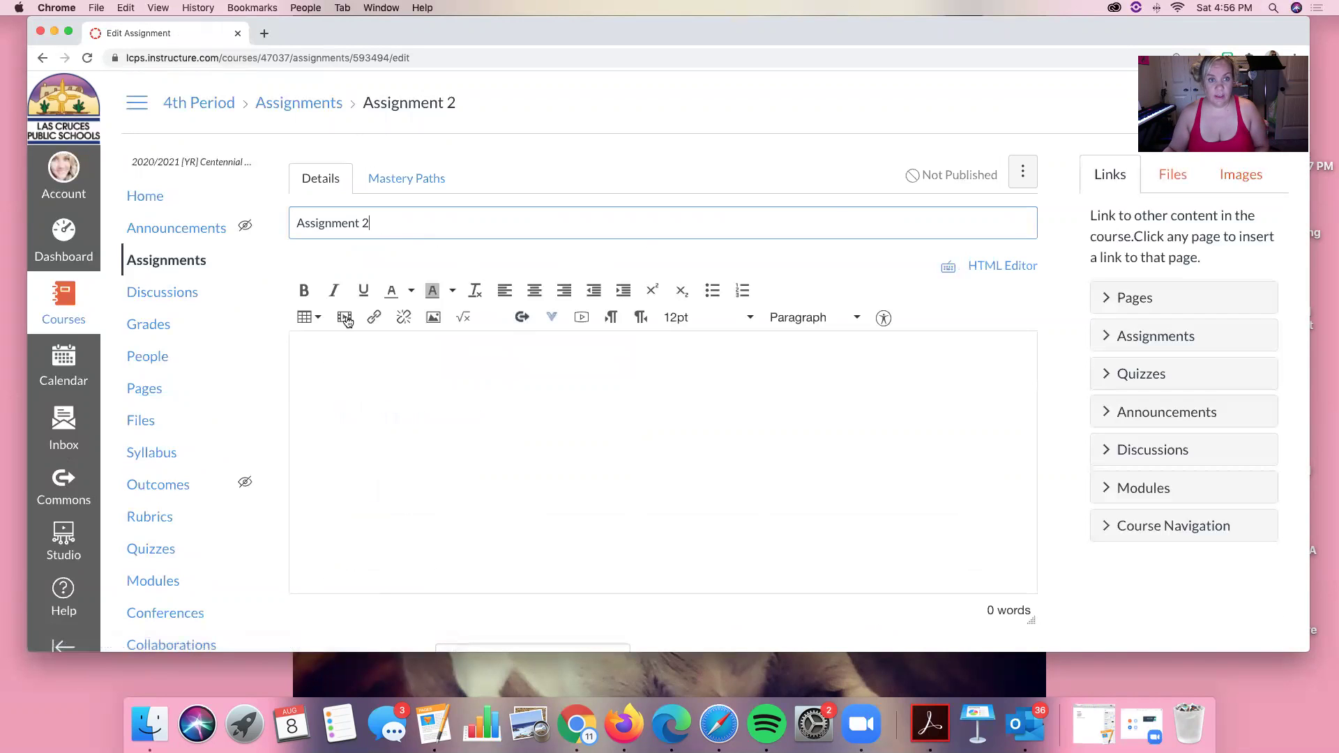
pyautogui.click(336, 387)
pyautogui.scroll(-3, 388, 382)
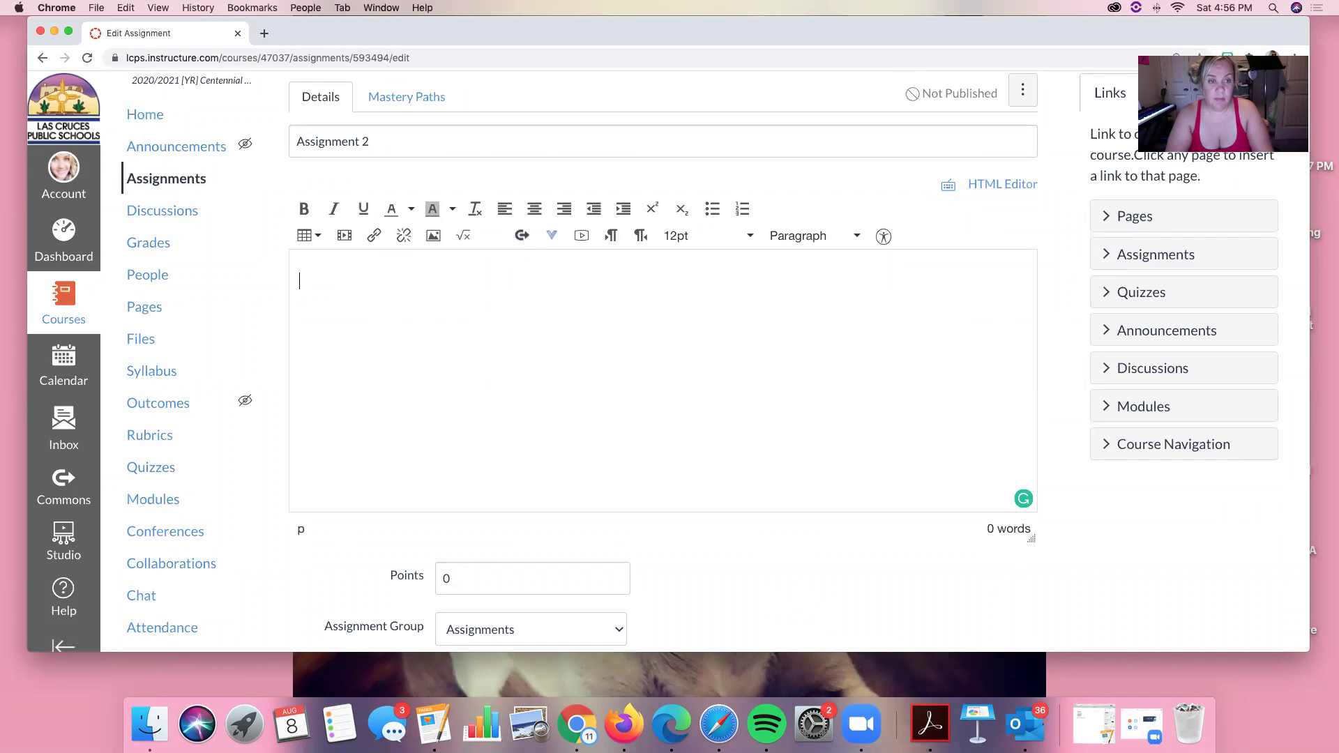
pyautogui.write('Directions')
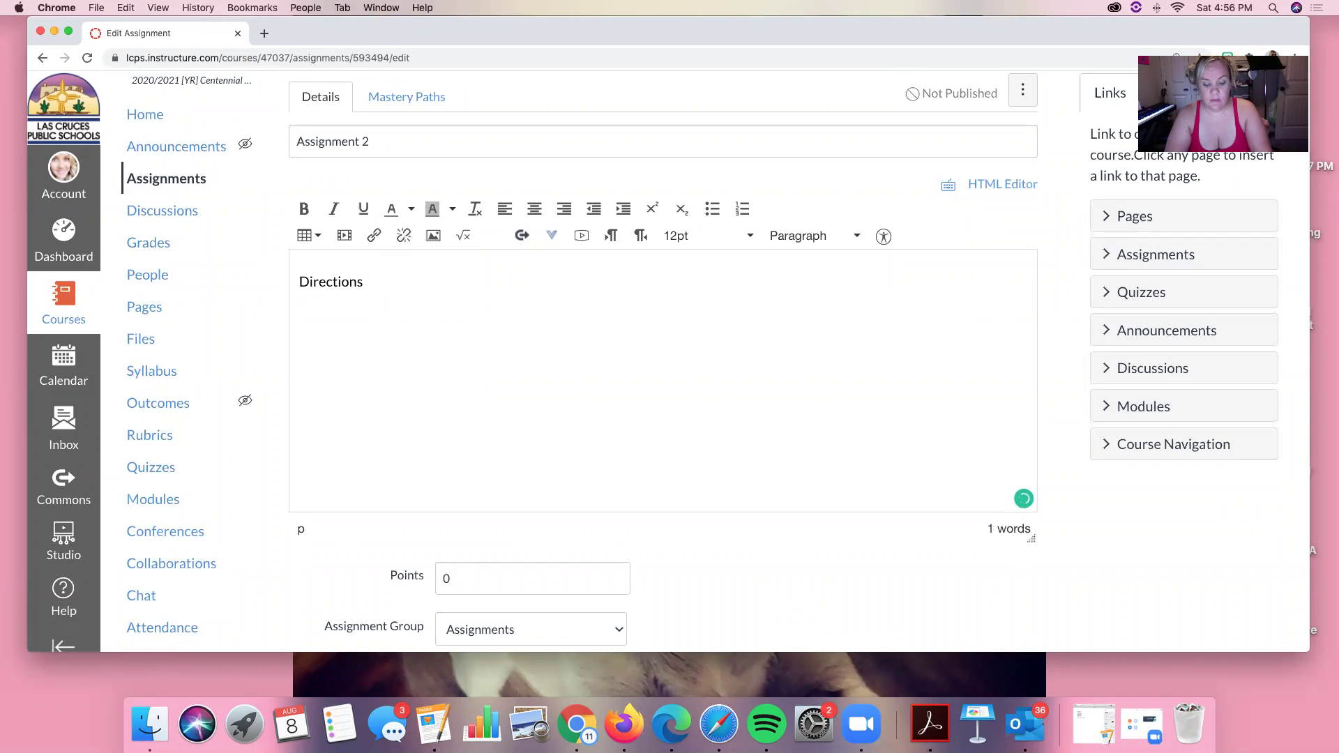
pyautogui.write(' for the assignme')
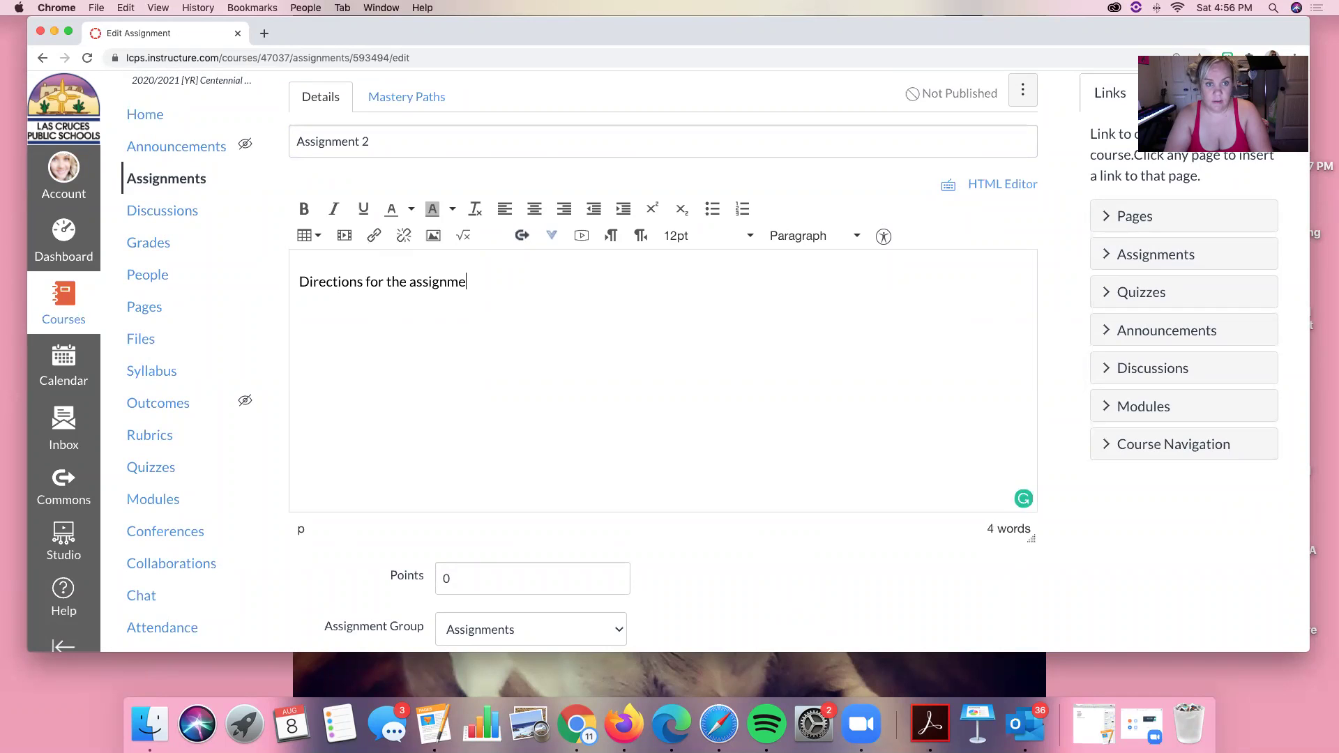
pyautogui.write('nt:  asldfjasdlfjadslfjadsl;kjadlfja sd')
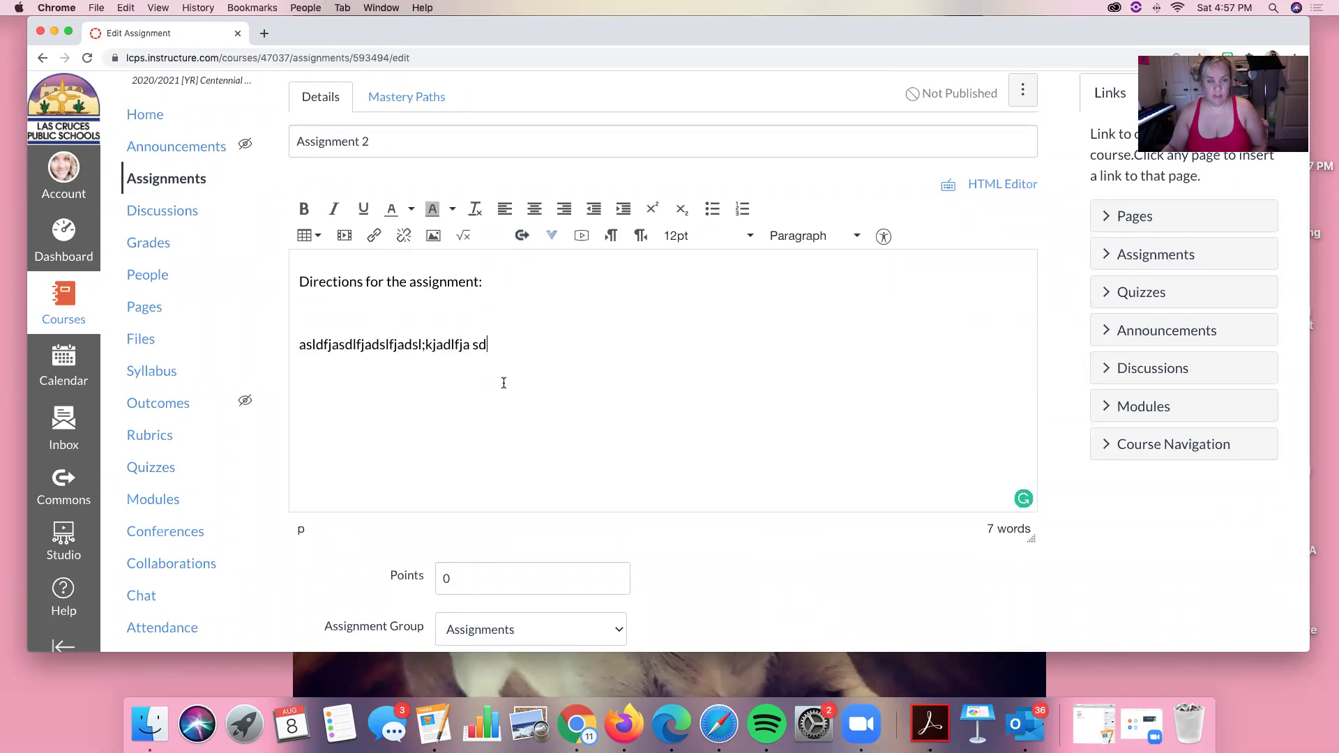
pyautogui.scroll(-3, 521, 385)
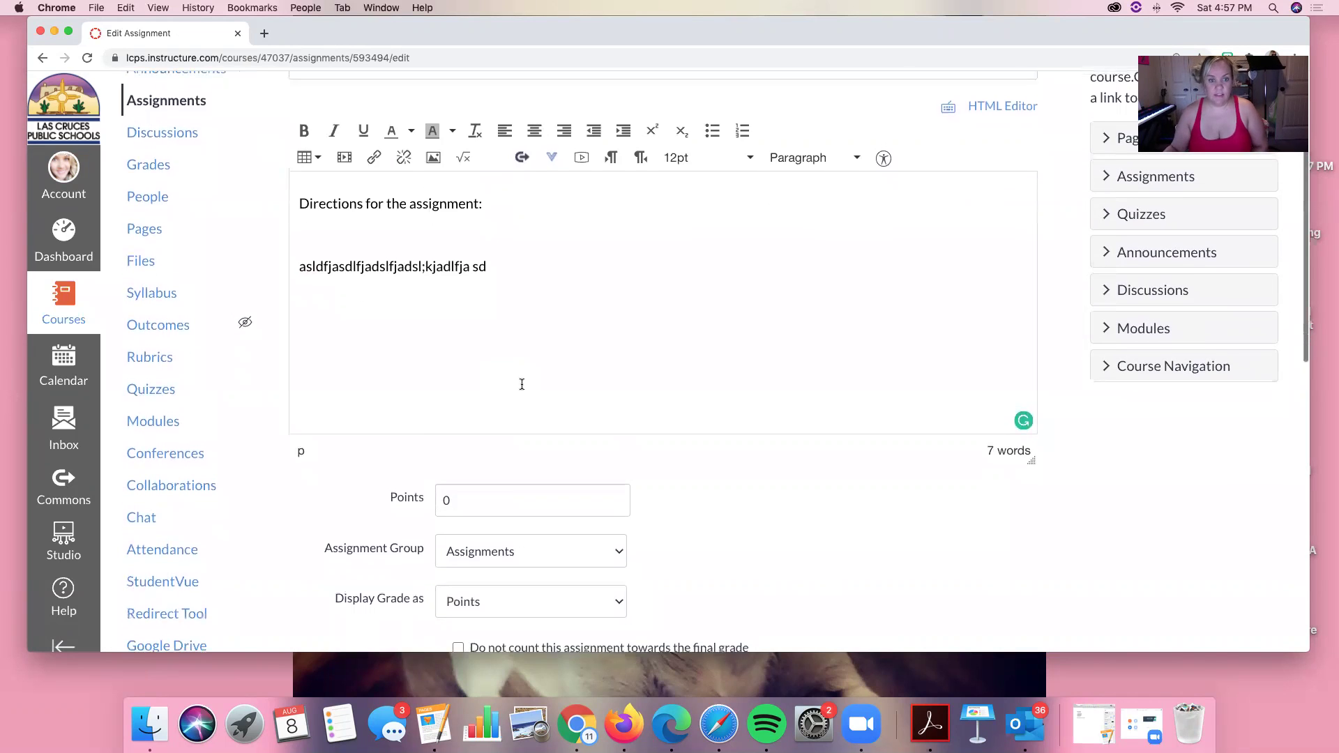
# Change Assignment 2's Points to 50 and open the Submission Type choices
pyautogui.doubleClick(454, 493)
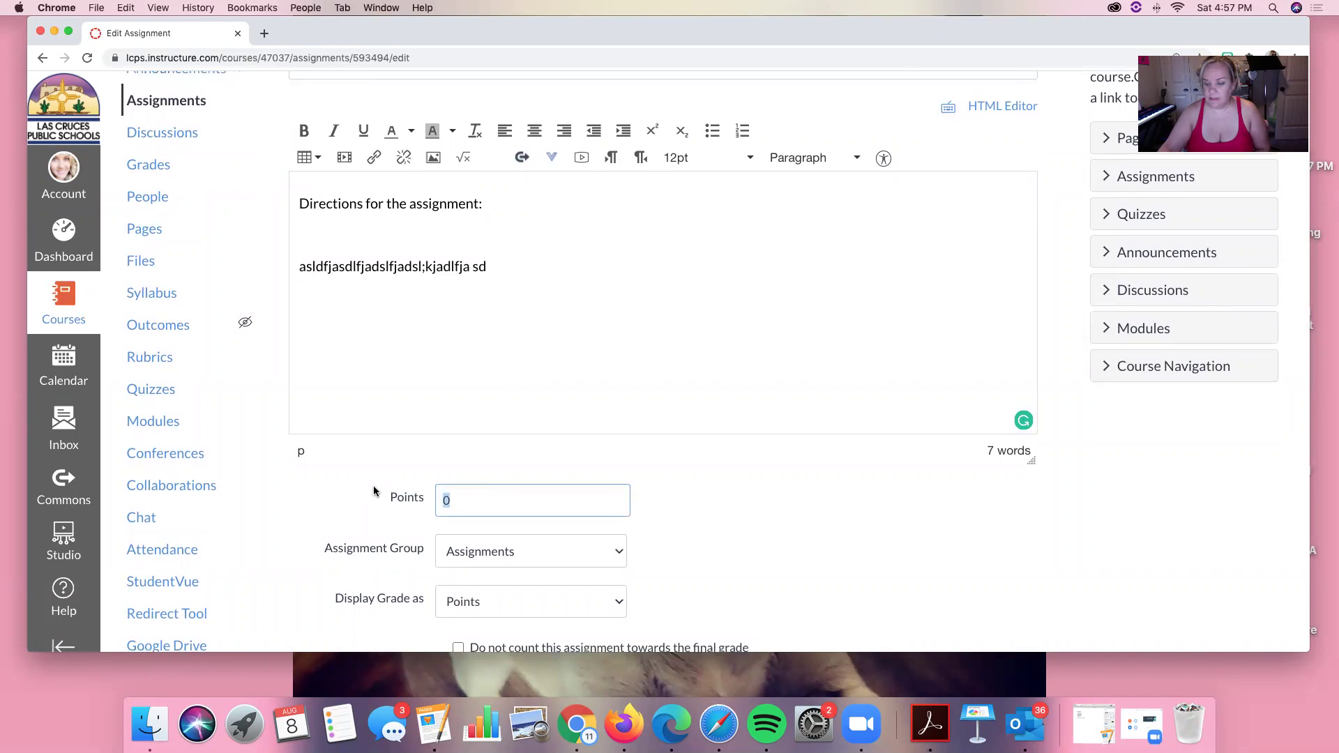
pyautogui.write('50')
pyautogui.scroll(3, 499, 511)
pyautogui.scroll(-6, 499, 510)
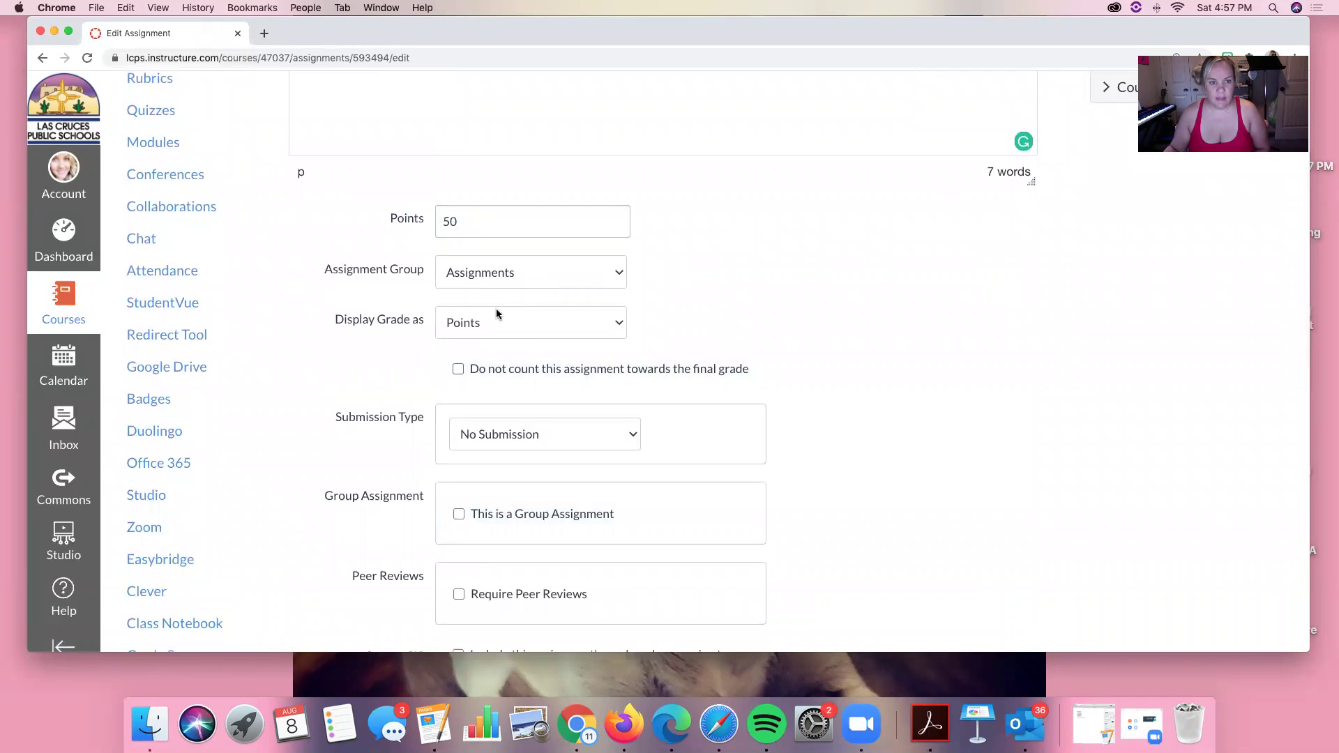
pyautogui.scroll(-3, 496, 309)
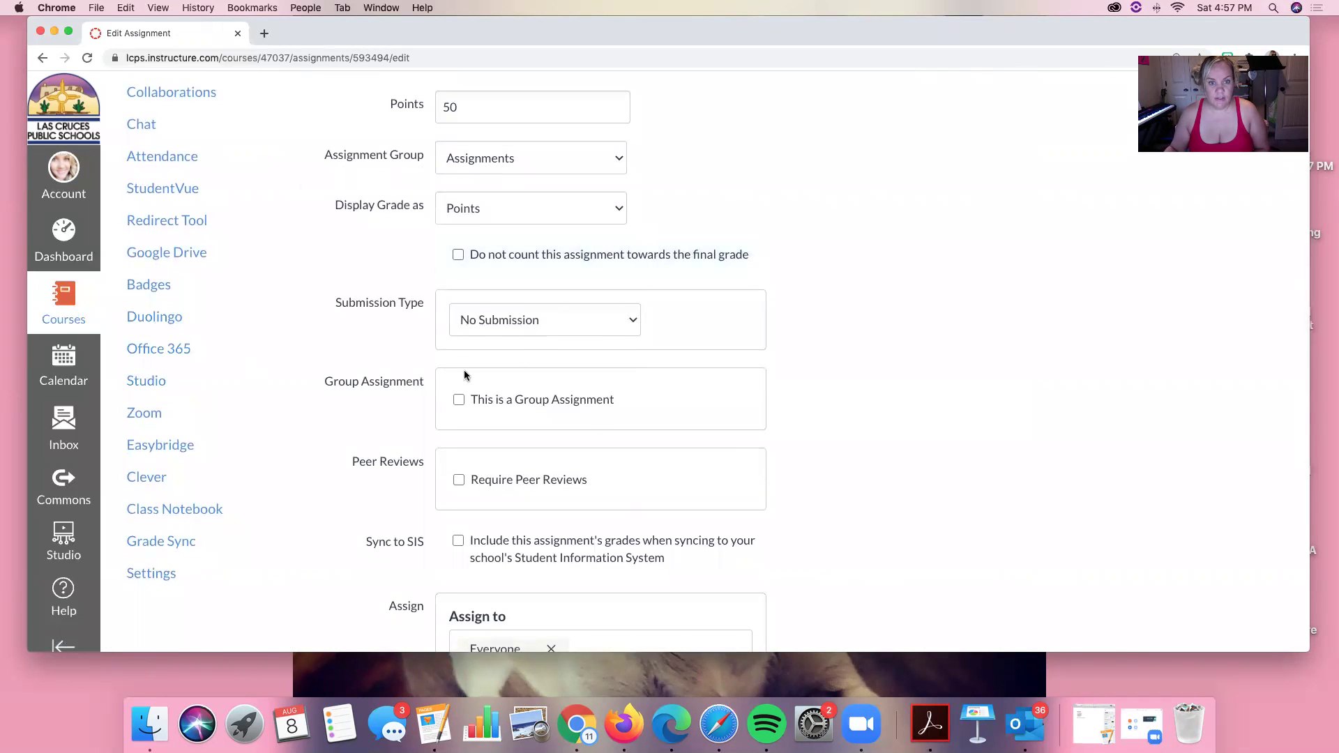
pyautogui.click(530, 321)
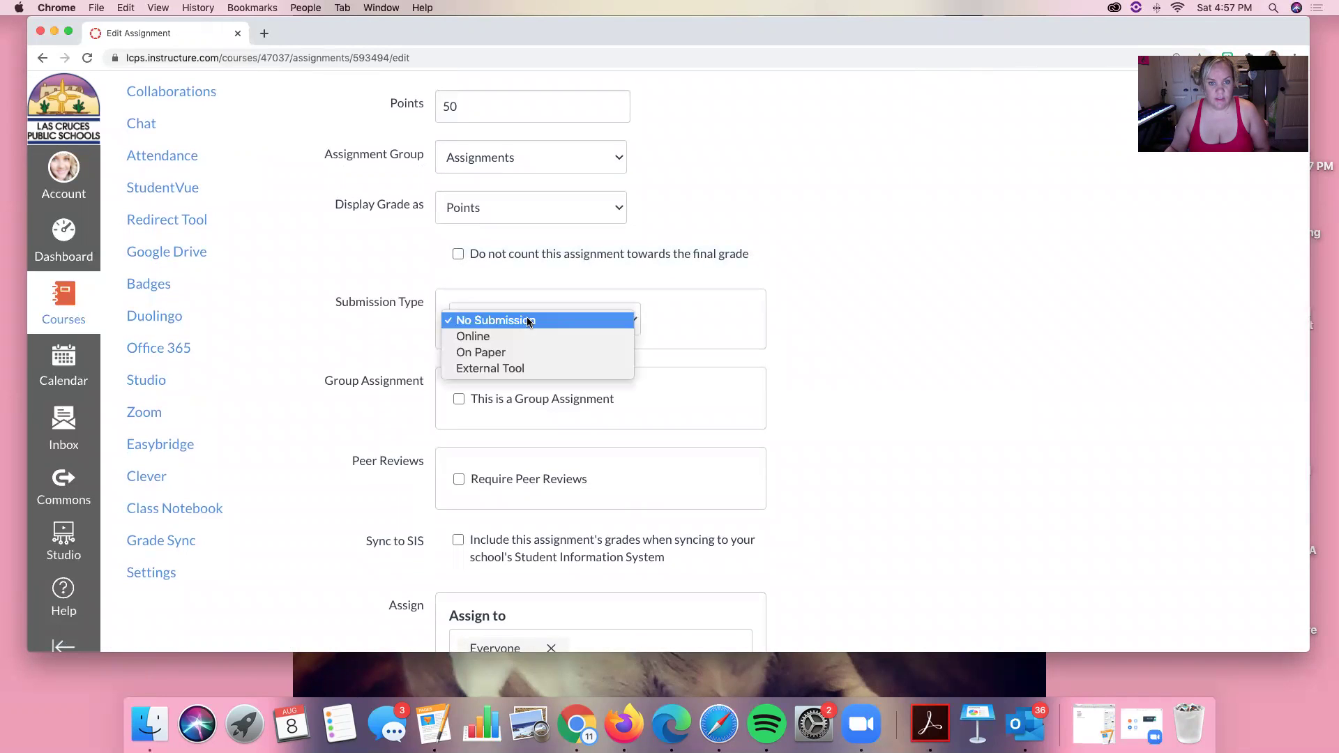
# Make Assignment 2 an Online submission with text entry and file uploads, not media recording
pyautogui.click(472, 337)
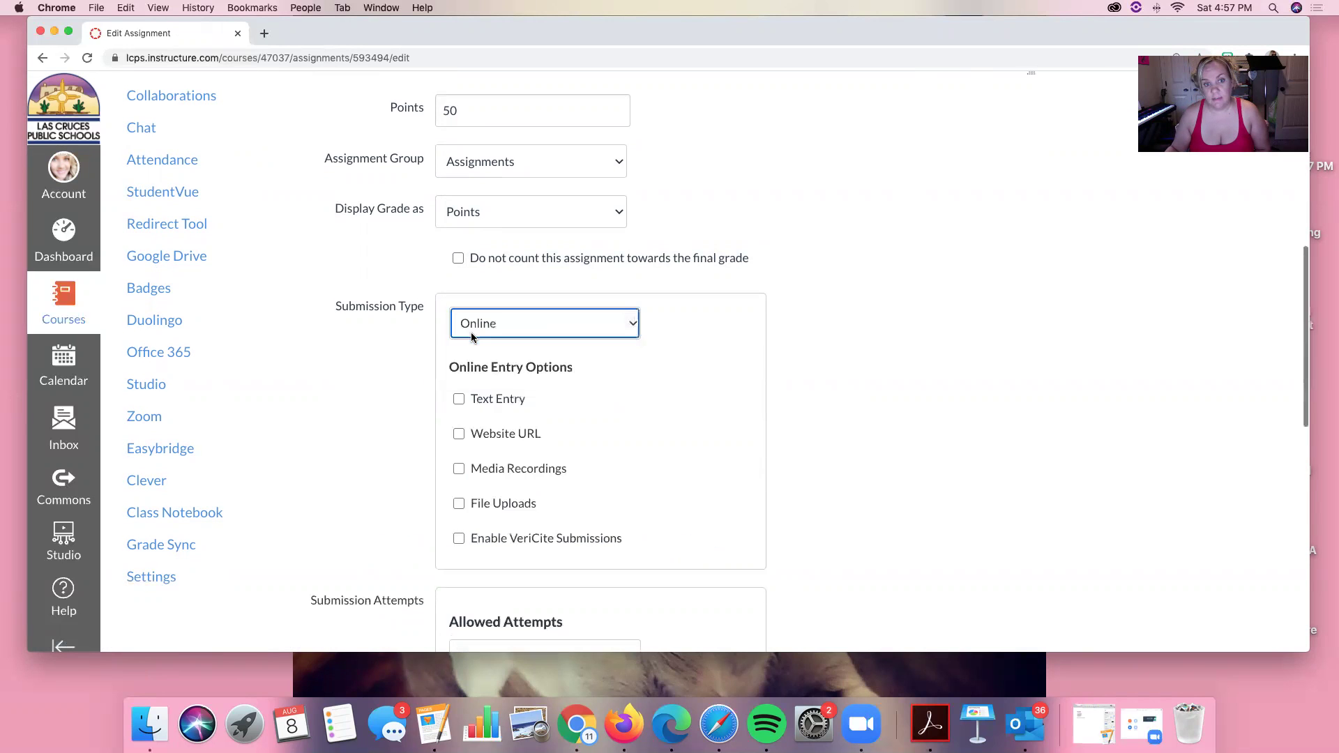
pyautogui.scroll(1, 472, 349)
pyautogui.click(460, 398)
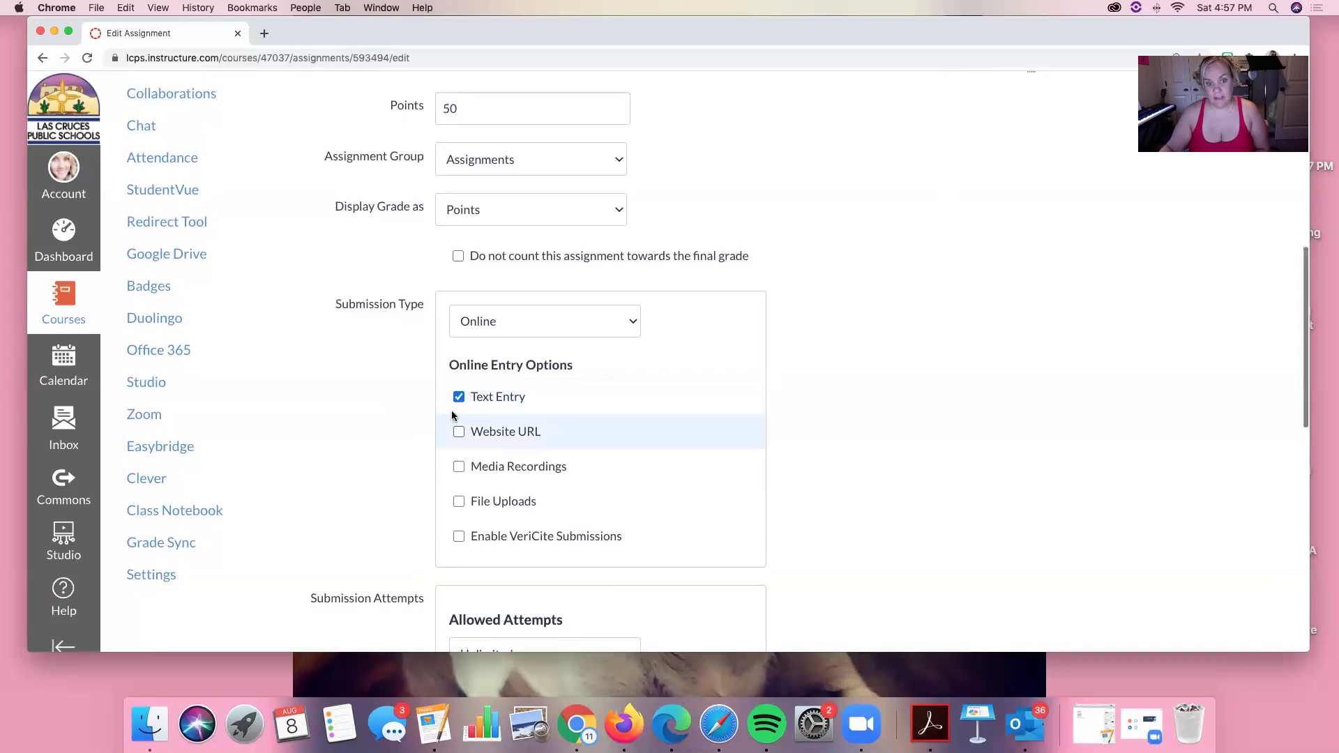
pyautogui.click(460, 467)
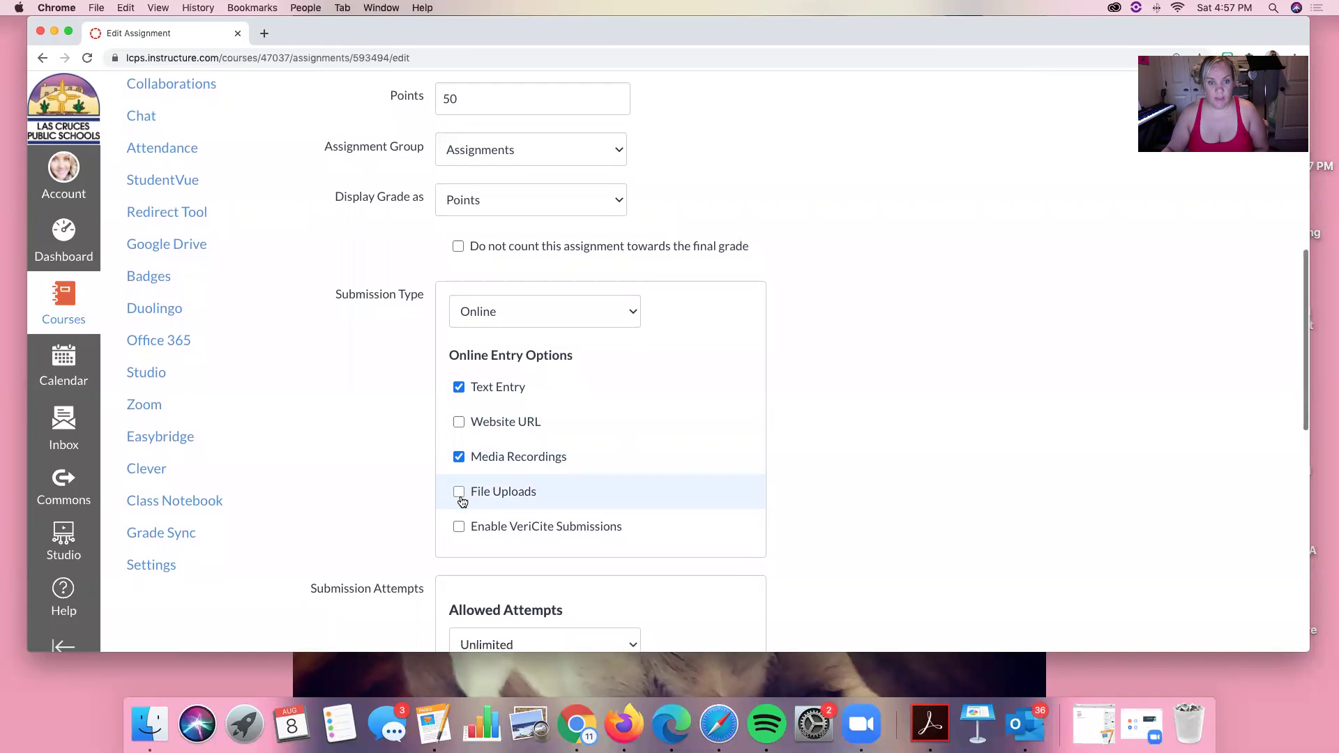
pyautogui.click(459, 498)
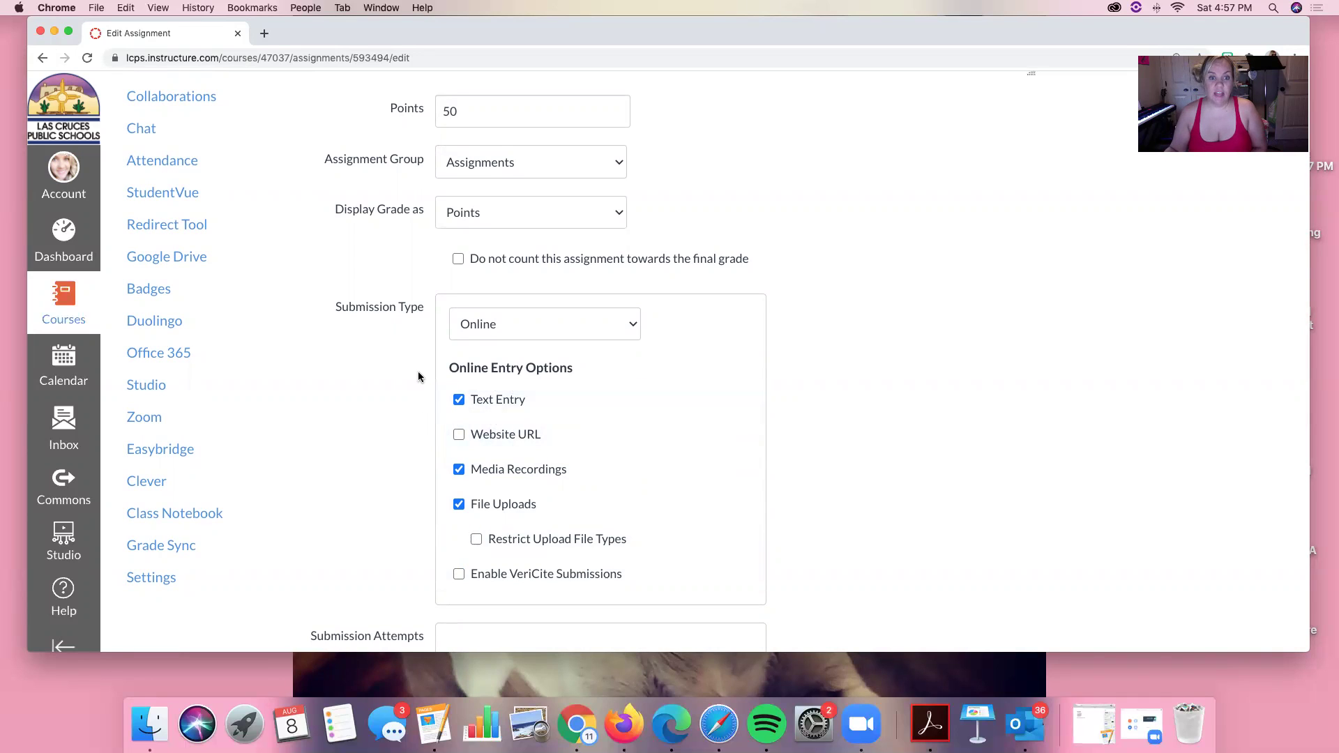
pyautogui.click(460, 473)
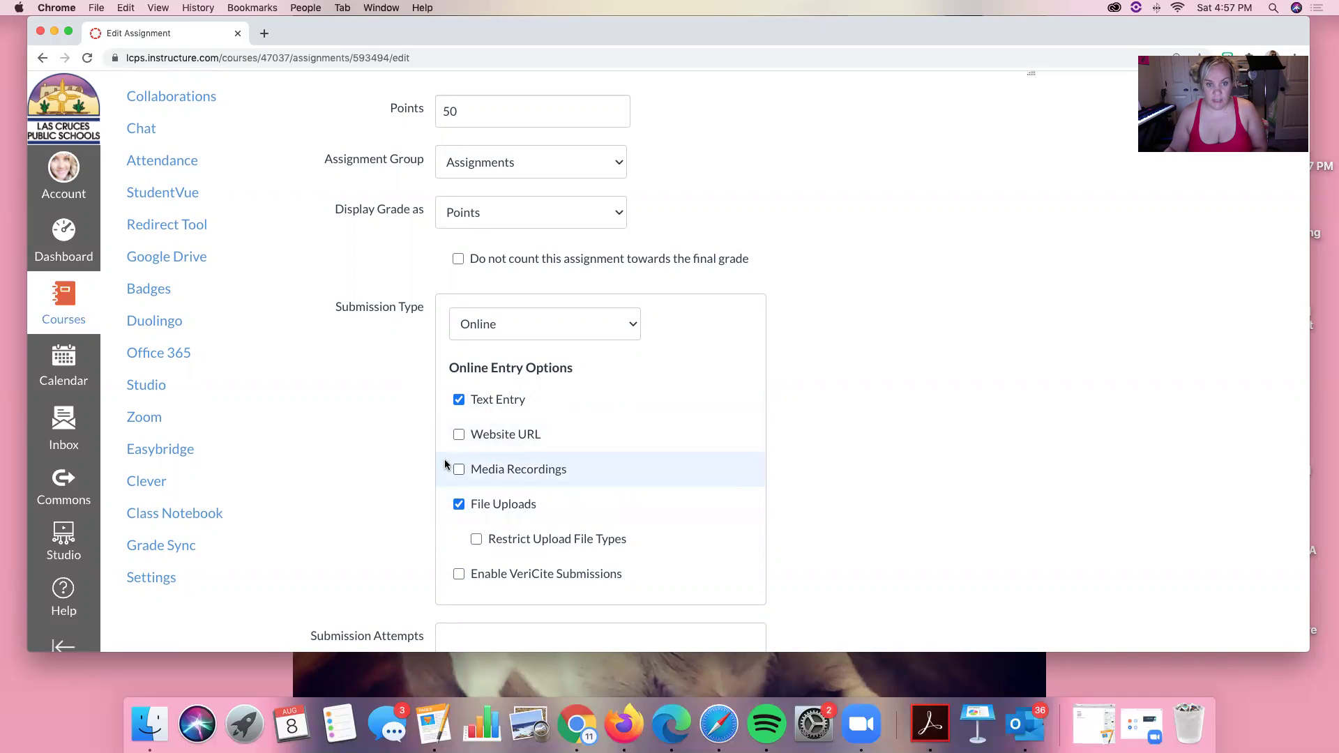
pyautogui.click(460, 474)
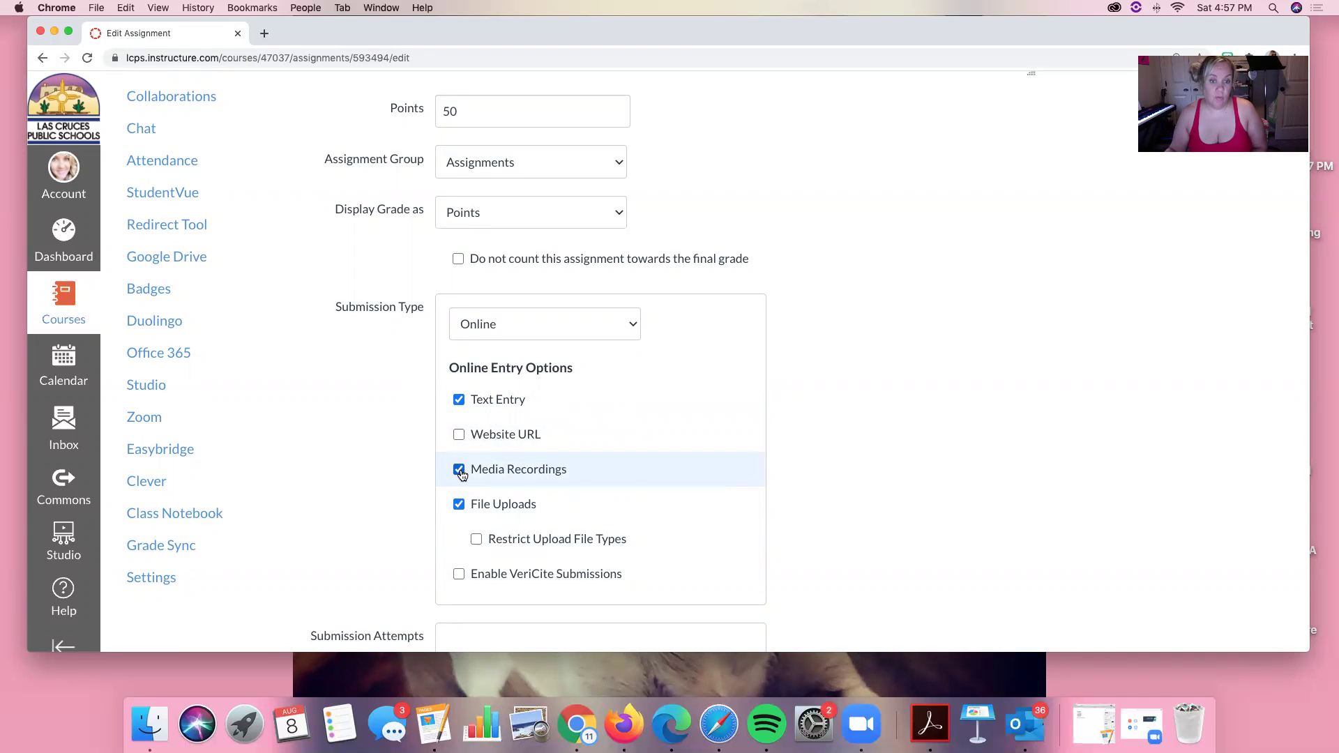
pyautogui.click(460, 472)
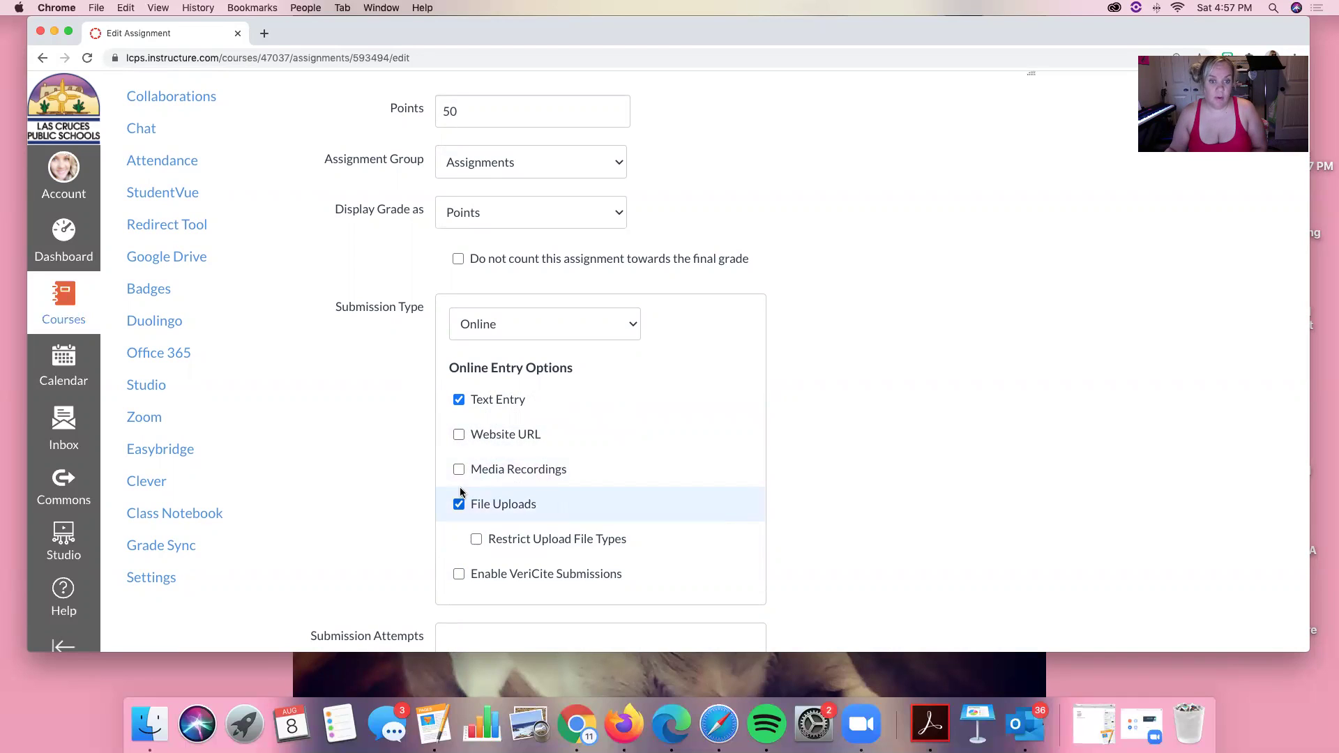
# Clear Restrict Upload File Types, File Uploads and Text Entry so no online option remains checked
pyautogui.click(477, 541)
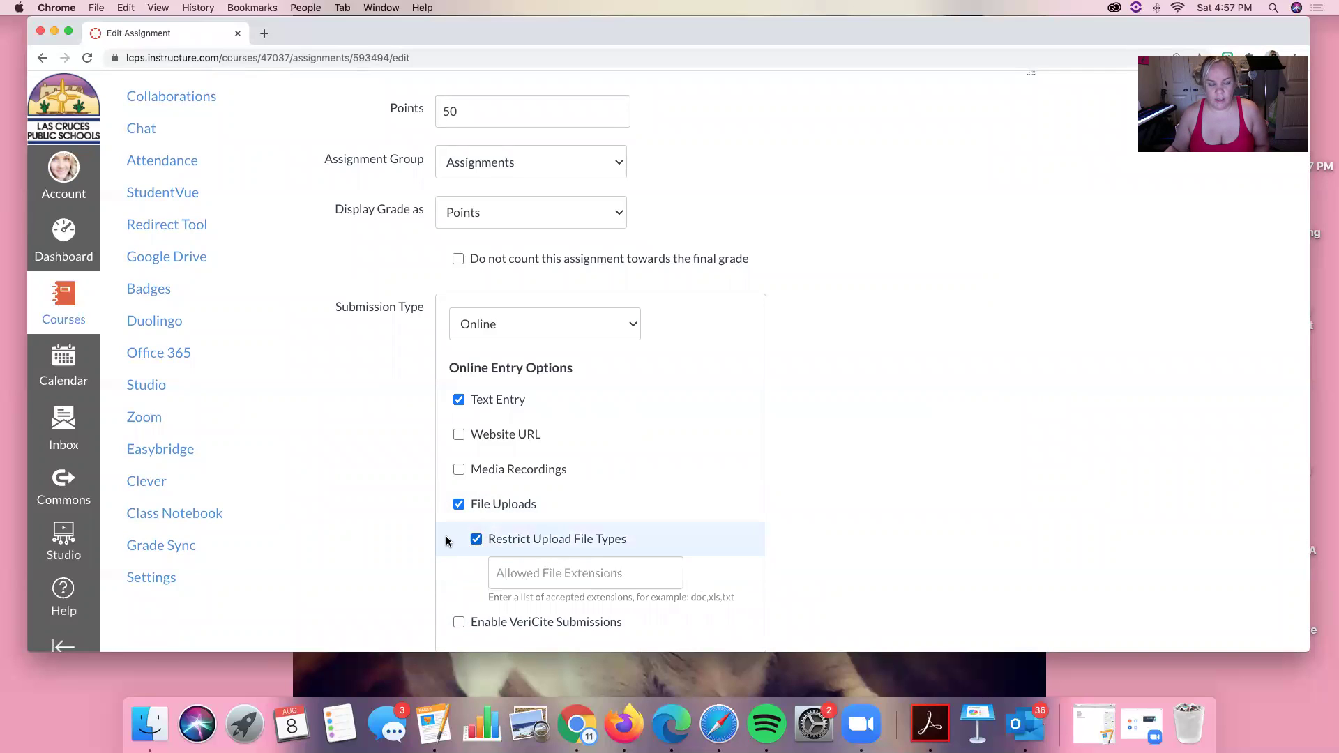
pyautogui.click(477, 539)
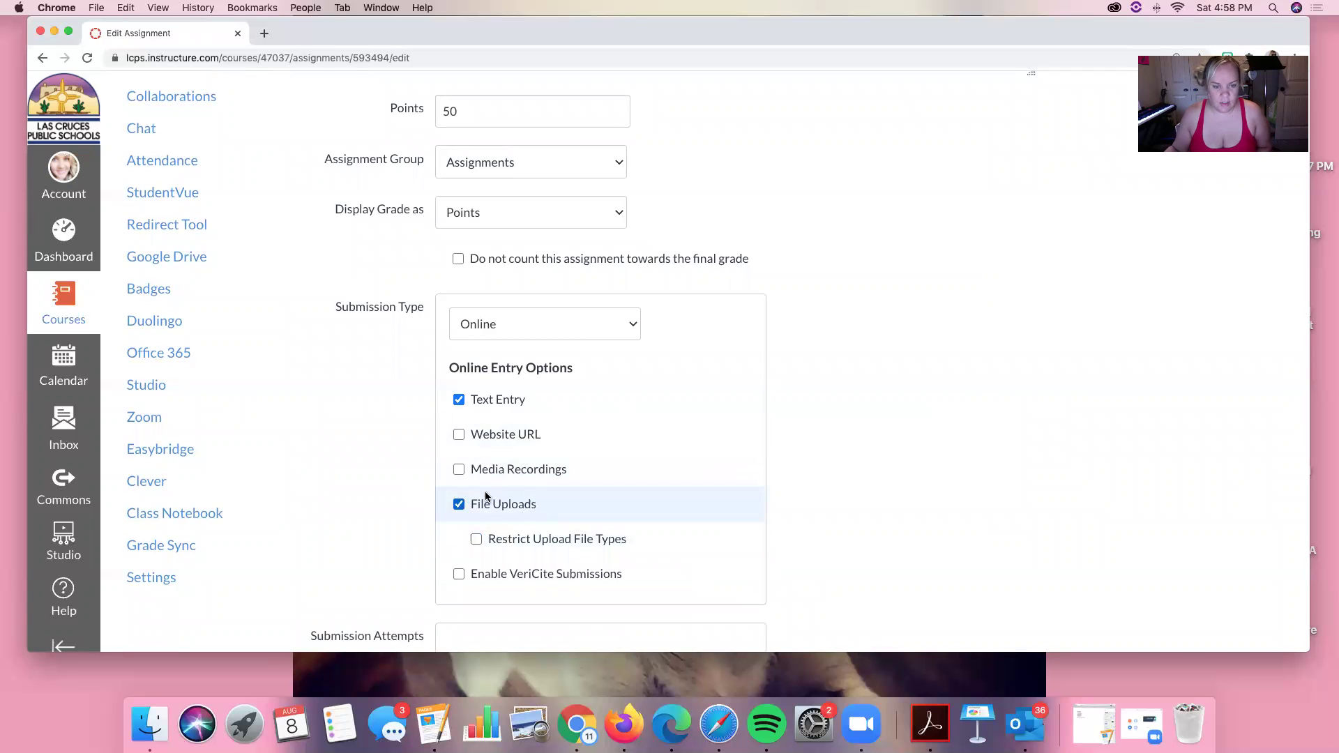
pyautogui.click(459, 505)
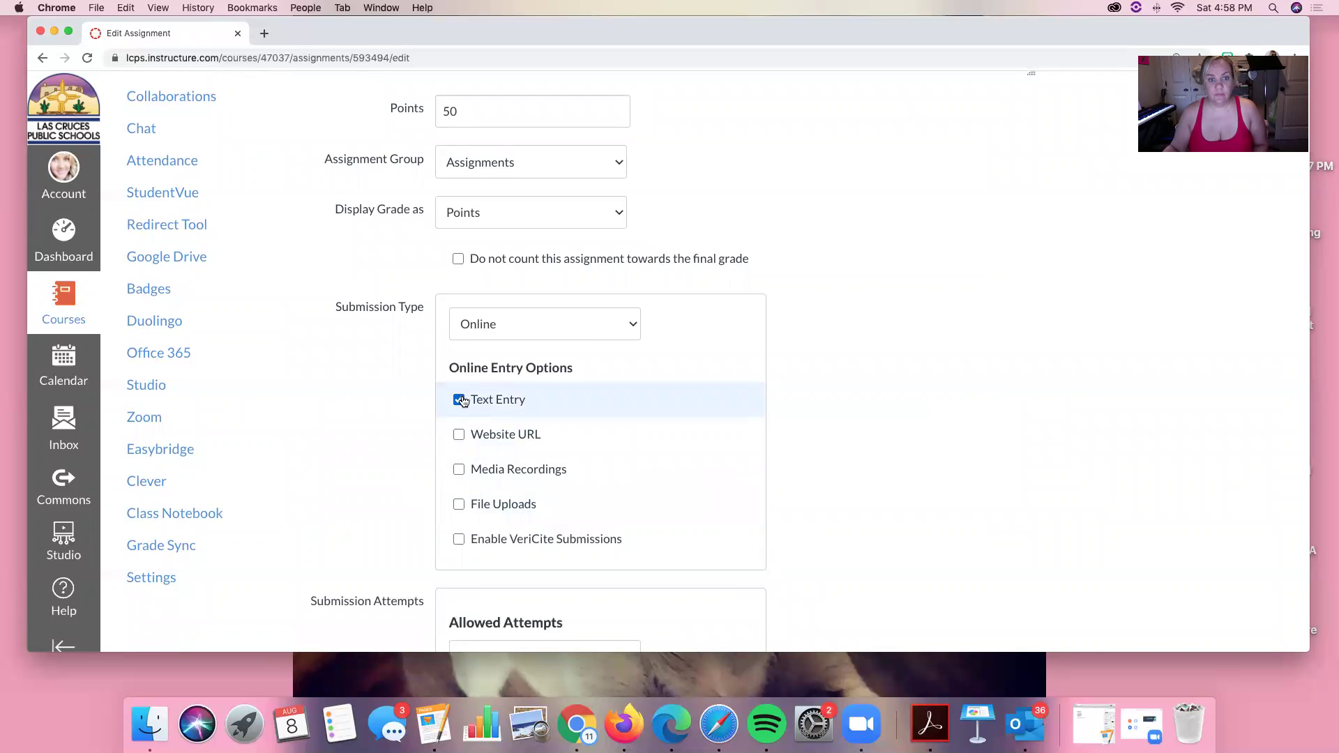
pyautogui.click(482, 401)
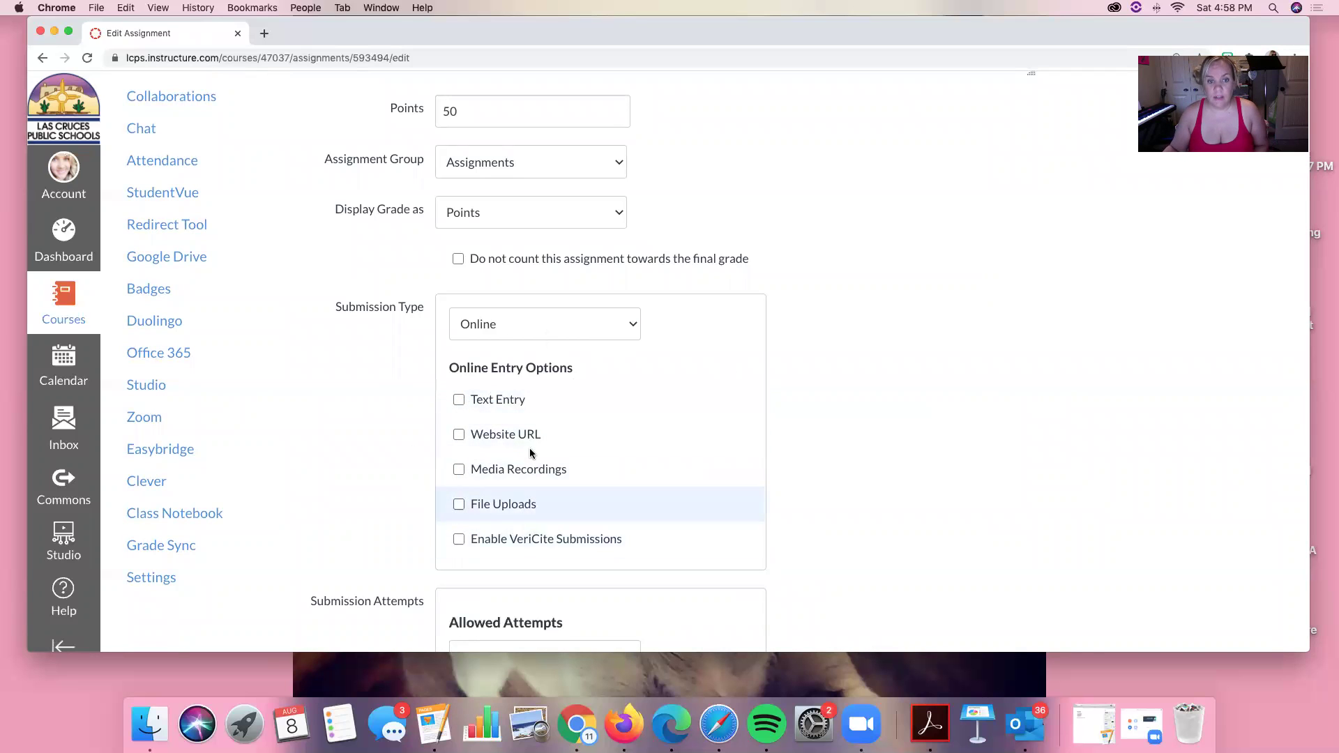
pyautogui.click(558, 325)
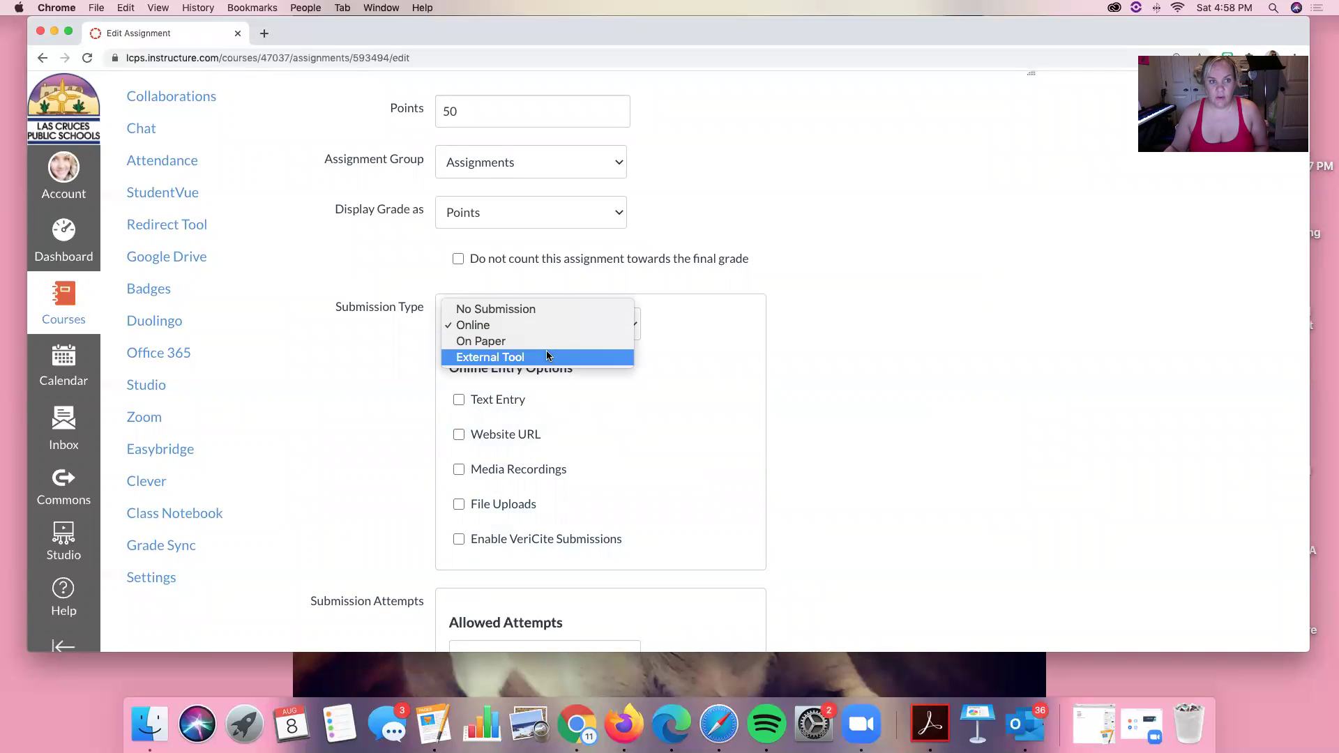
# Change the submission type to External Tool and choose Duolingo from the external tool list
pyautogui.click(547, 356)
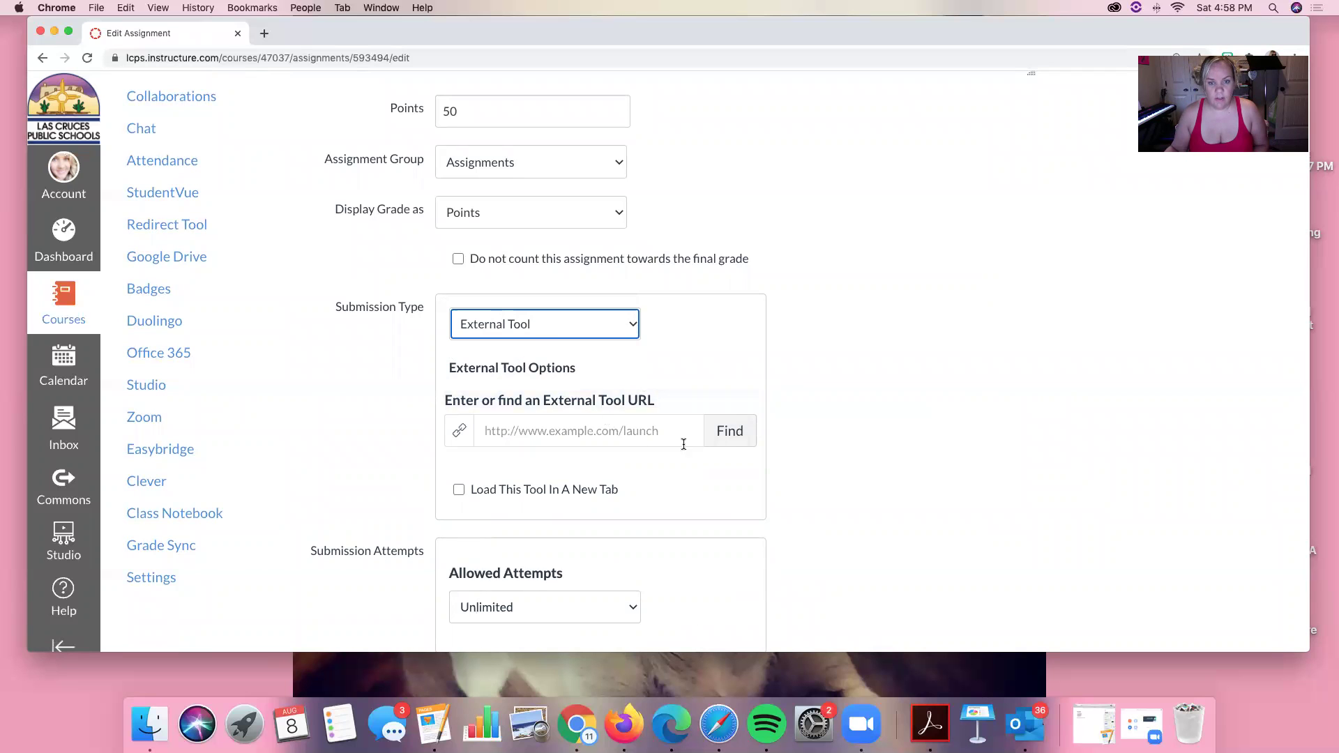
pyautogui.click(729, 431)
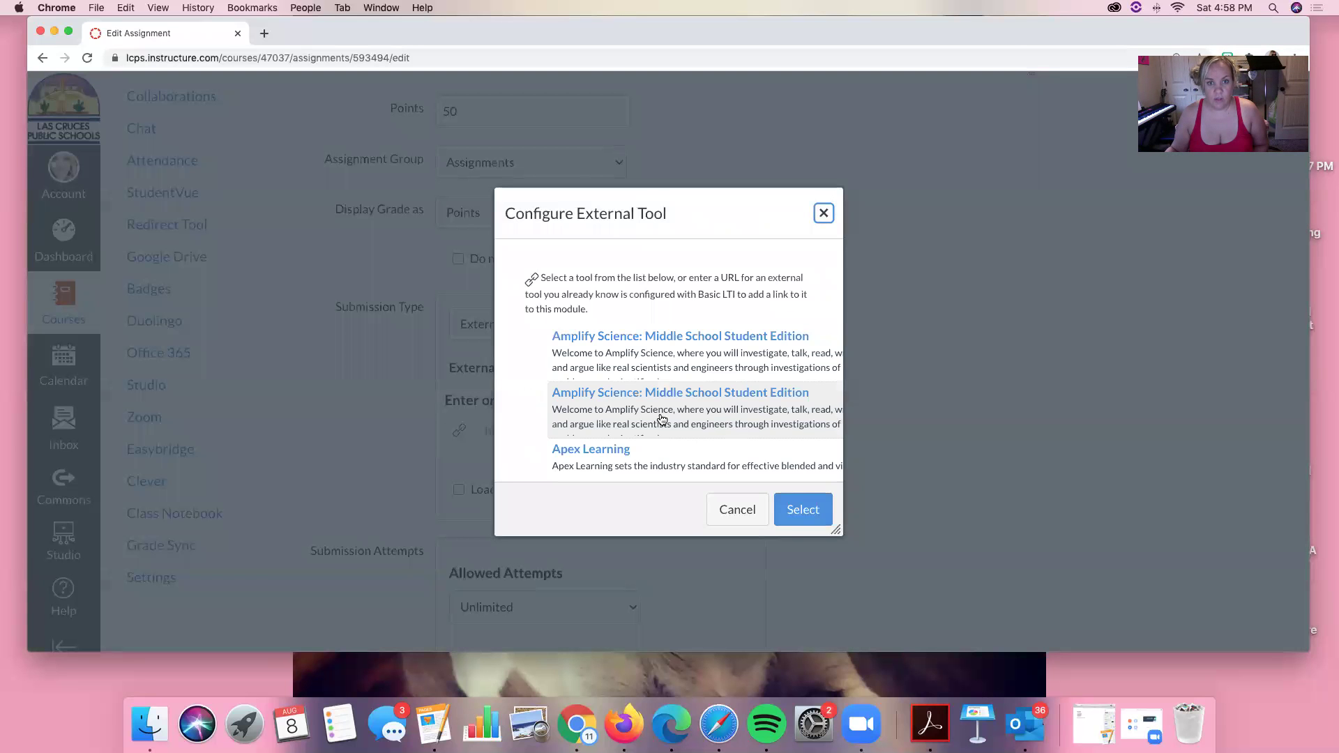
pyautogui.scroll(-5, 659, 426)
pyautogui.scroll(-10, 662, 419)
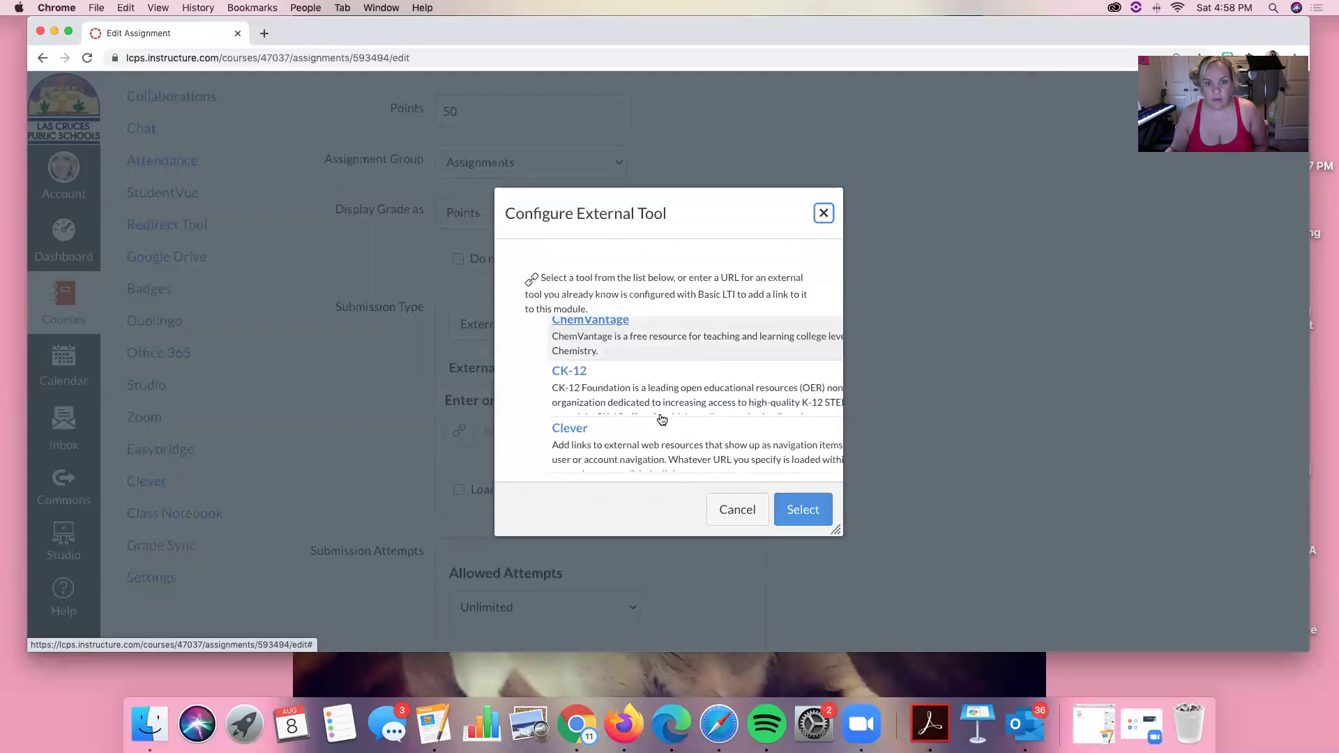
pyautogui.scroll(10, 662, 420)
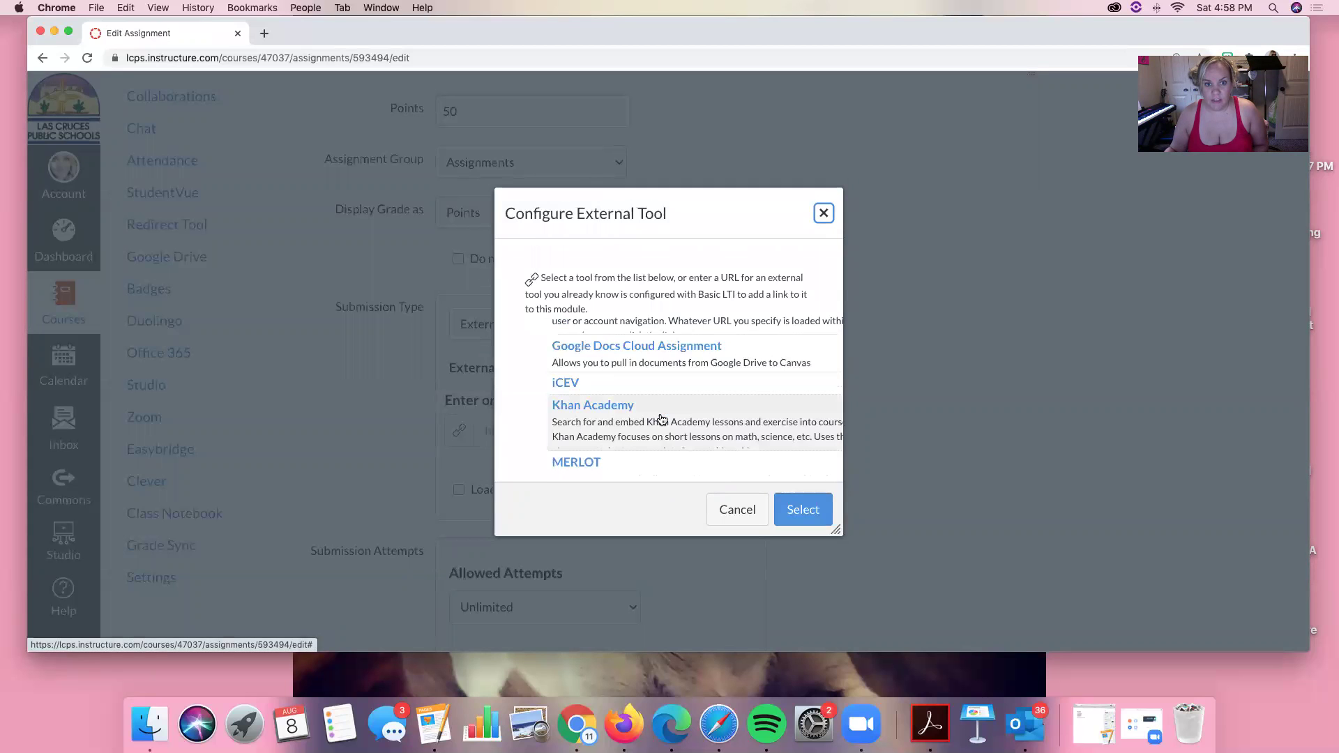
pyautogui.scroll(1, 663, 419)
pyautogui.scroll(-2, 664, 419)
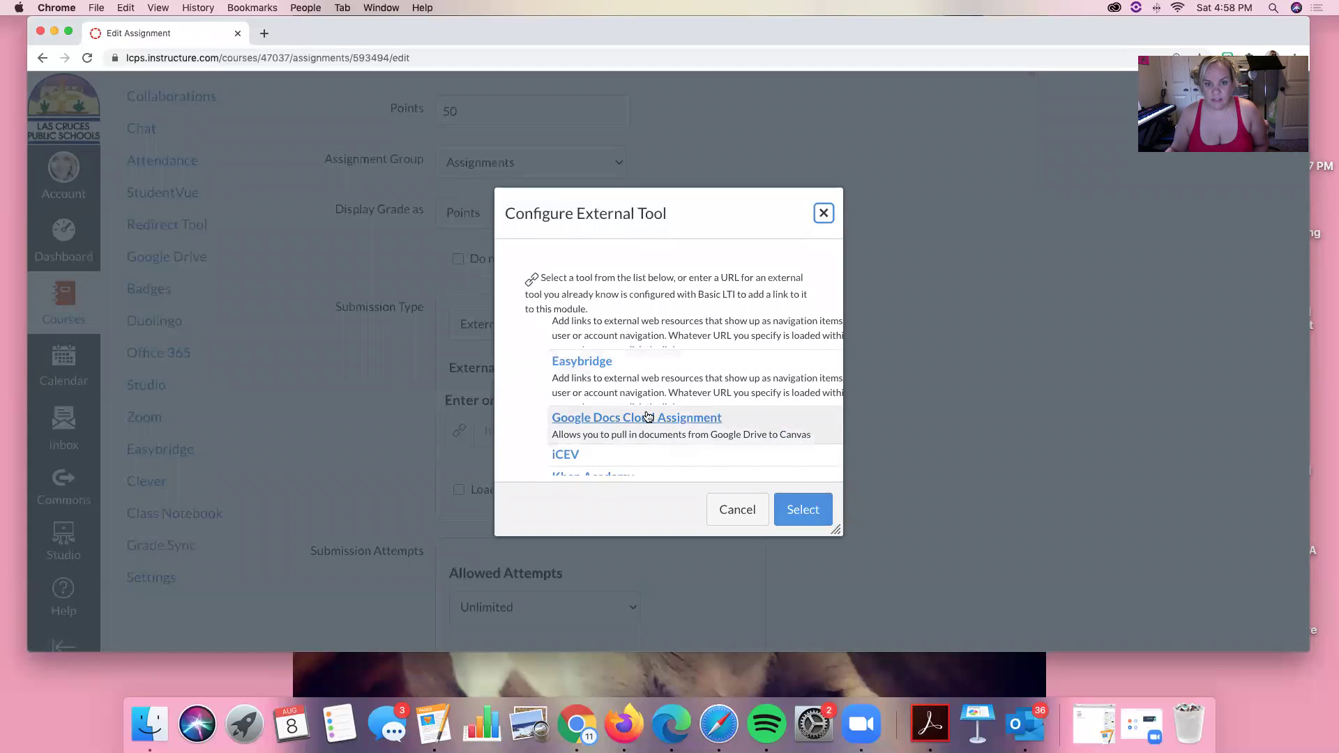
pyautogui.scroll(-2, 623, 385)
pyautogui.scroll(2, 619, 383)
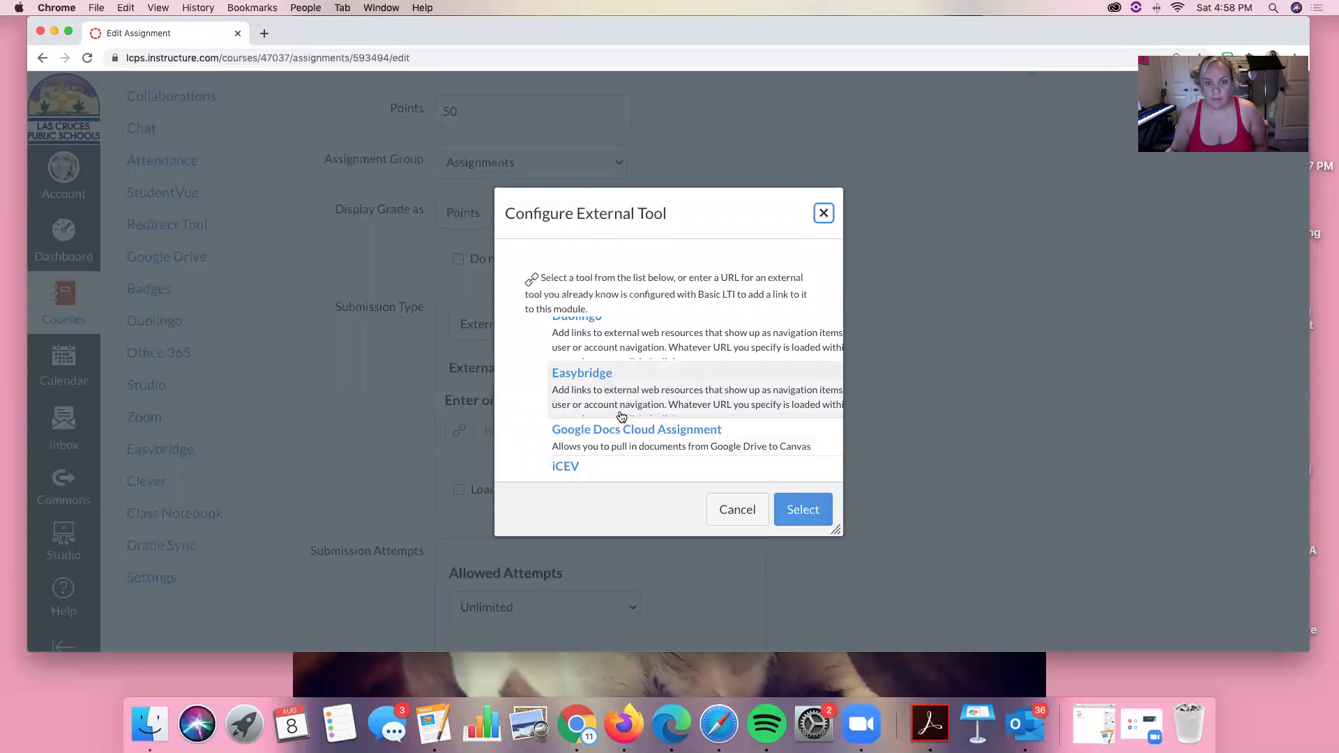
pyautogui.scroll(2, 589, 405)
pyautogui.click(578, 373)
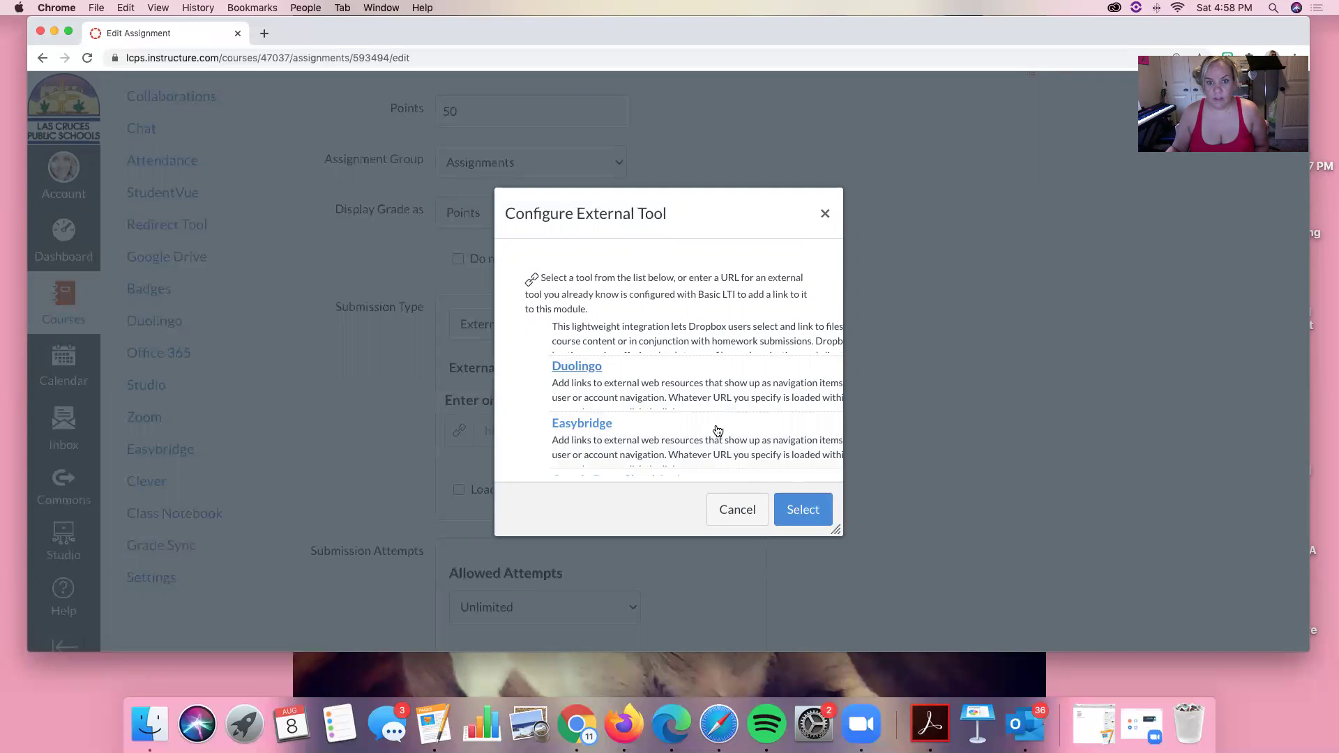
pyautogui.click(585, 369)
# Confirm Duolingo as the tool, set the due date to Aug 27, and save Assignment 2
pyautogui.click(799, 509)
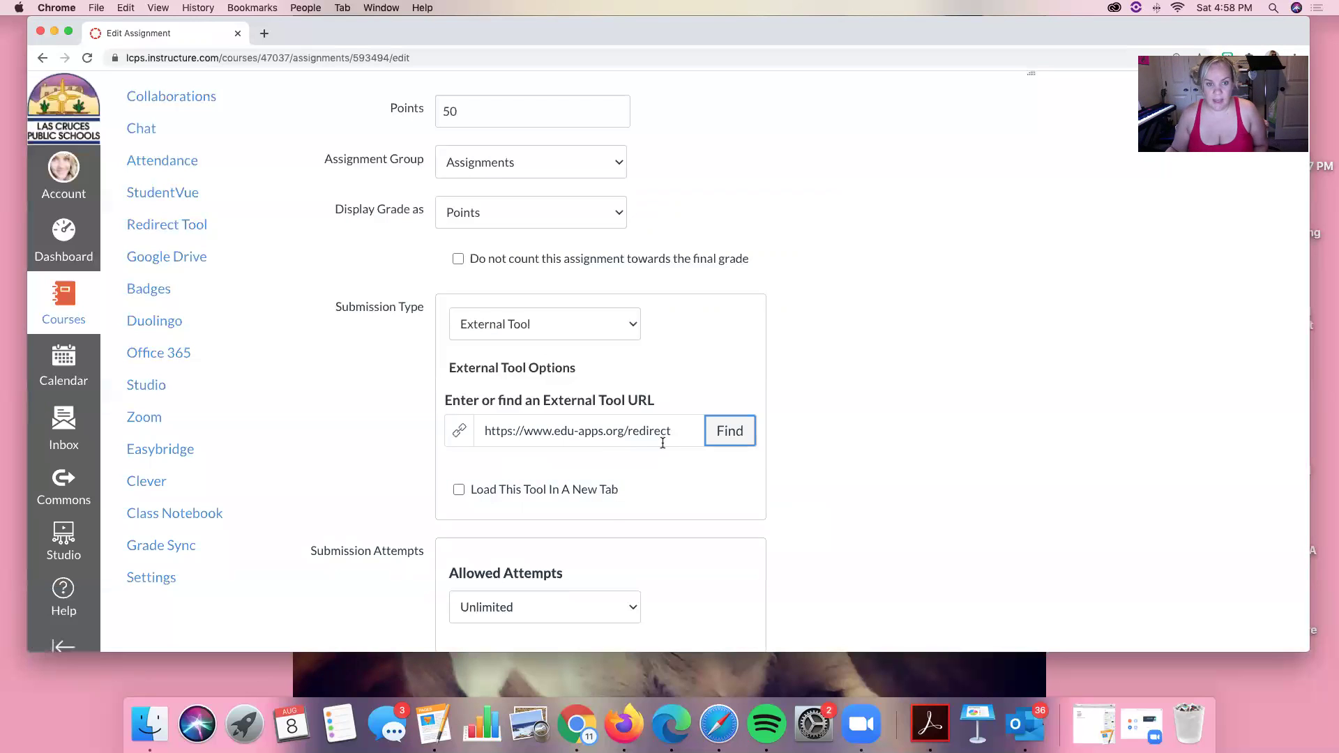
pyautogui.scroll(-2, 642, 405)
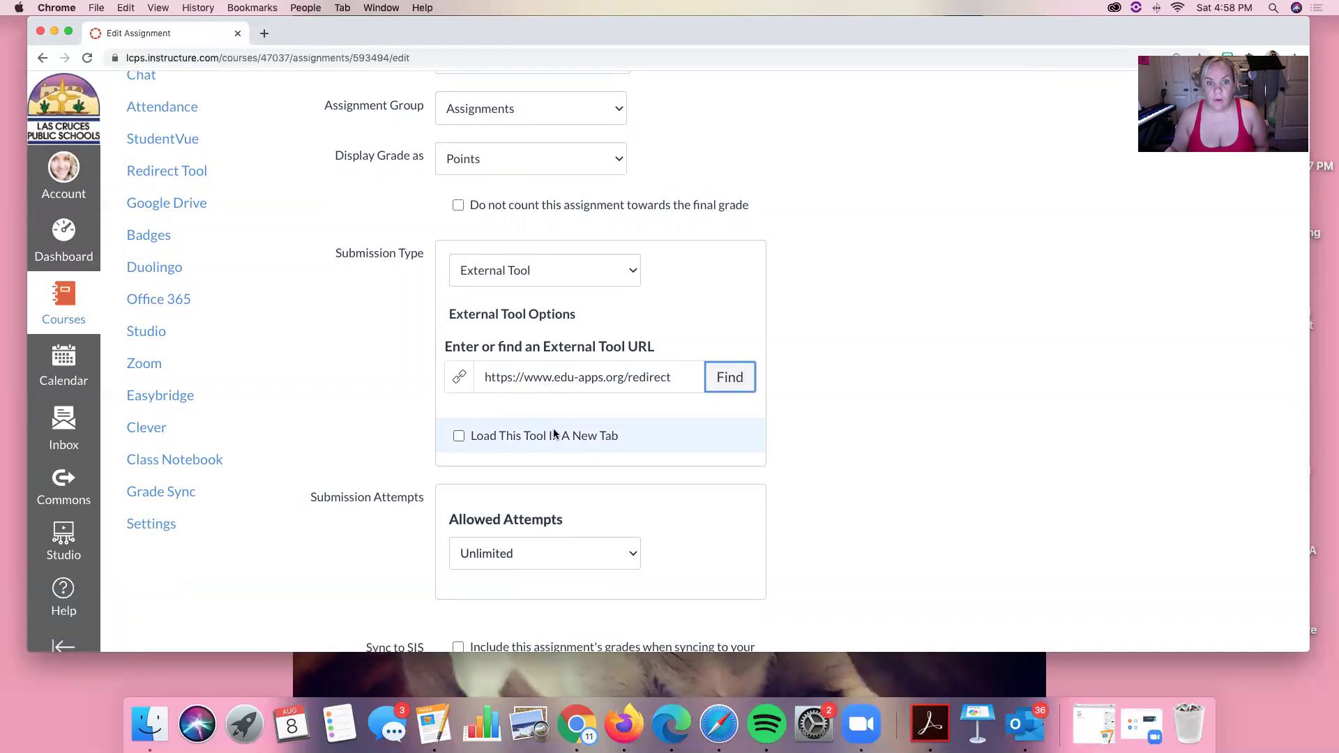
pyautogui.scroll(-5, 600, 424)
pyautogui.scroll(-9, 600, 425)
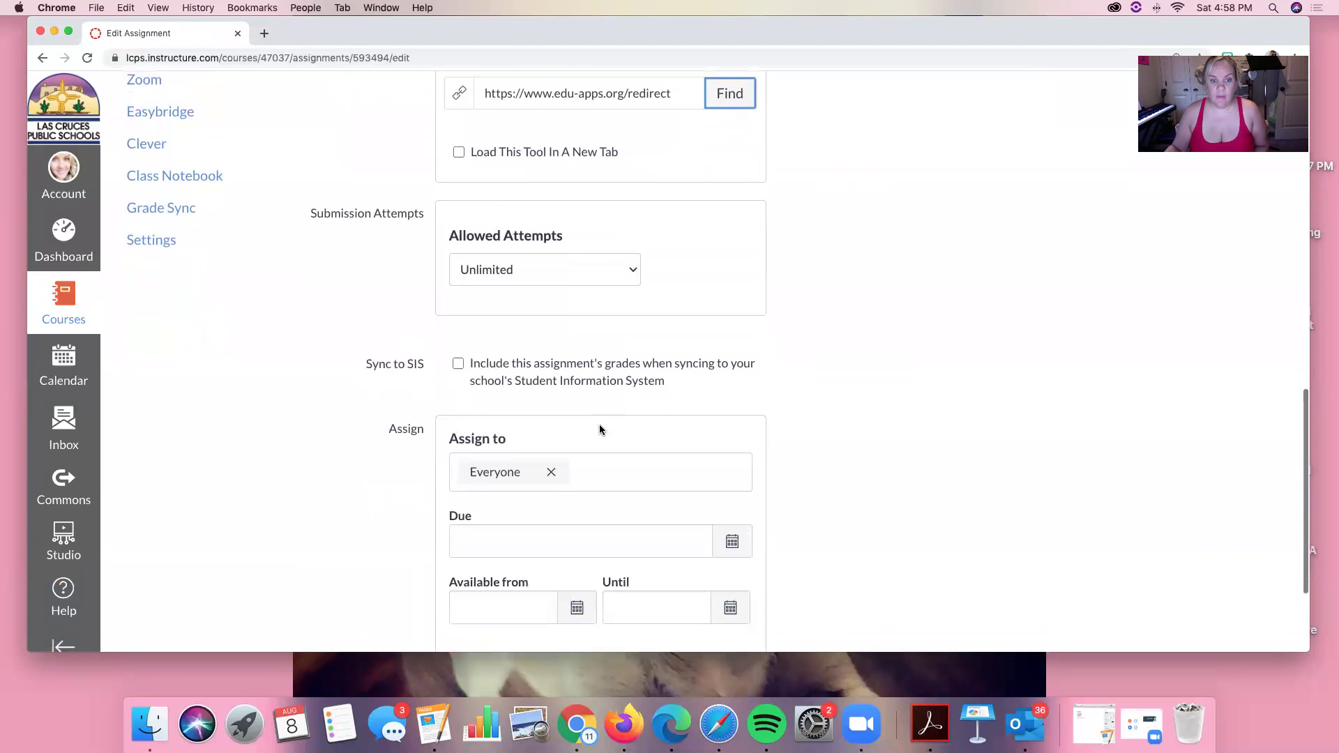
pyautogui.click(732, 424)
pyautogui.scroll(-1, 628, 362)
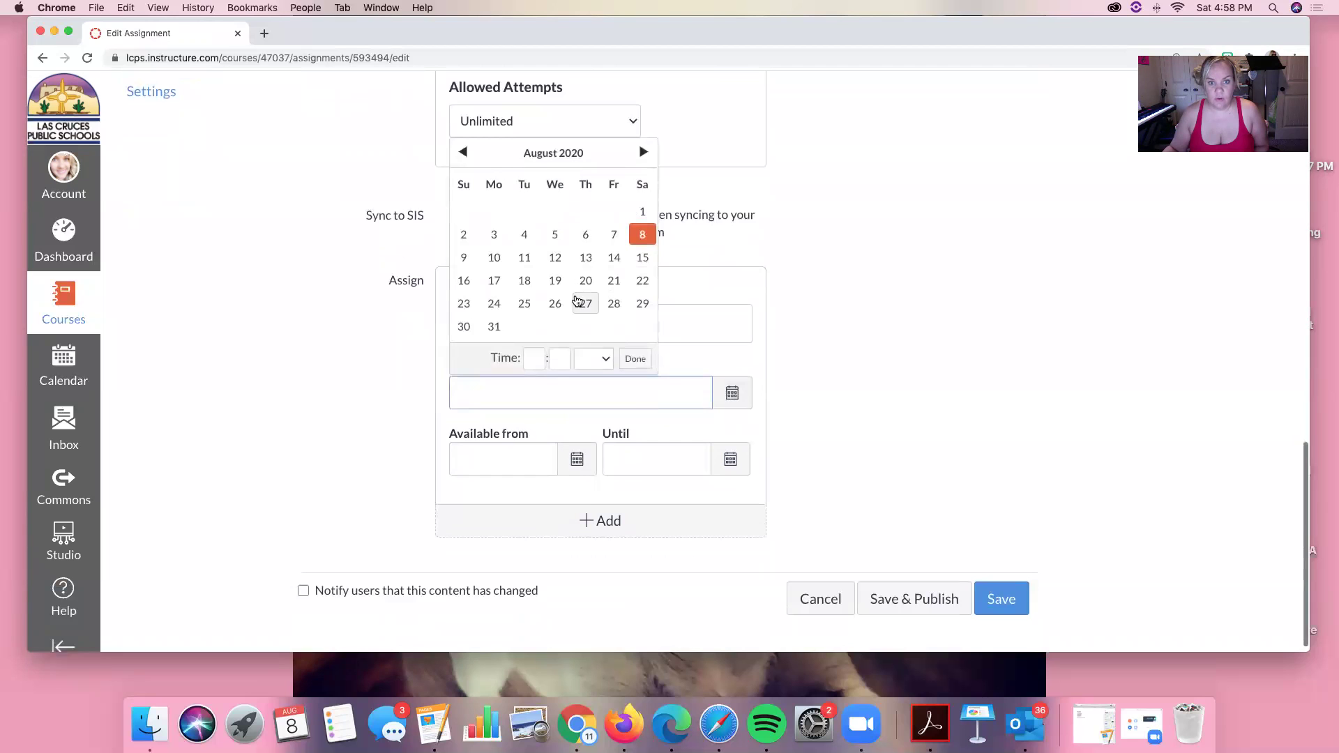
pyautogui.click(585, 302)
pyautogui.scroll(-1, 960, 533)
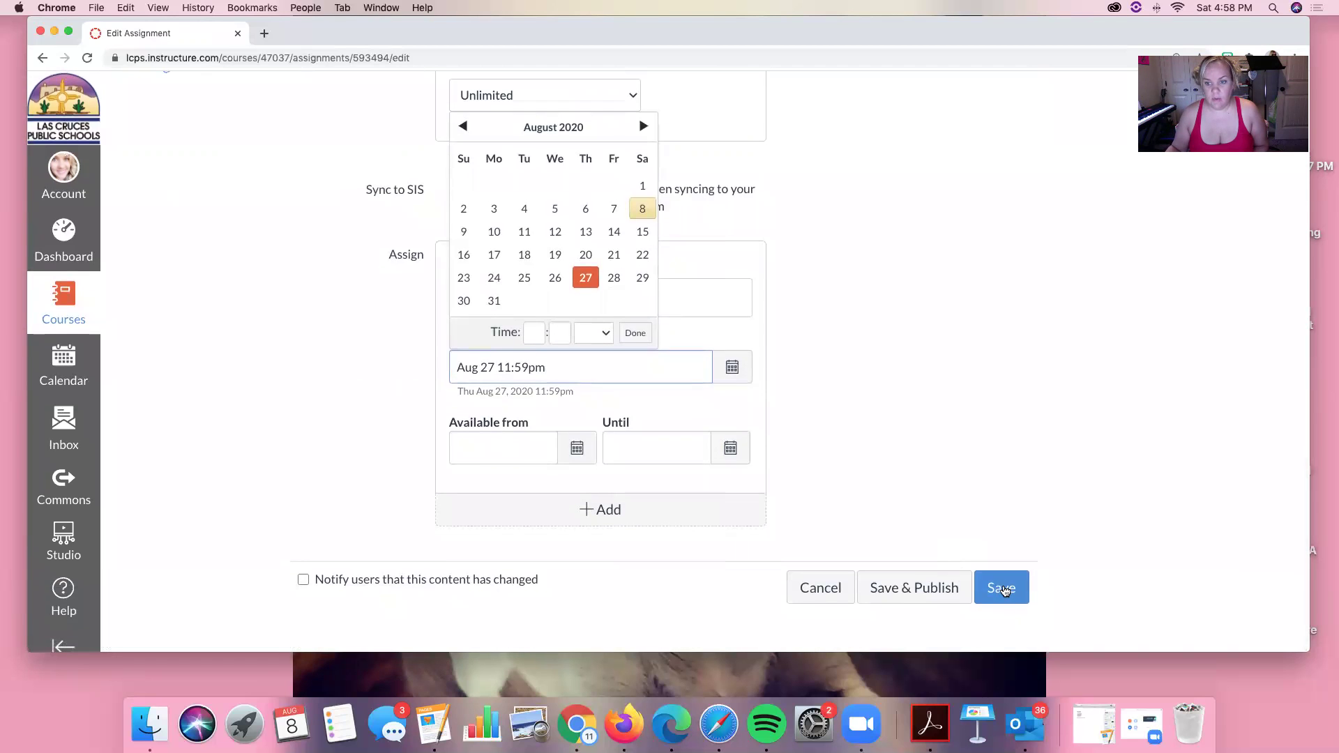
pyautogui.press('Return')
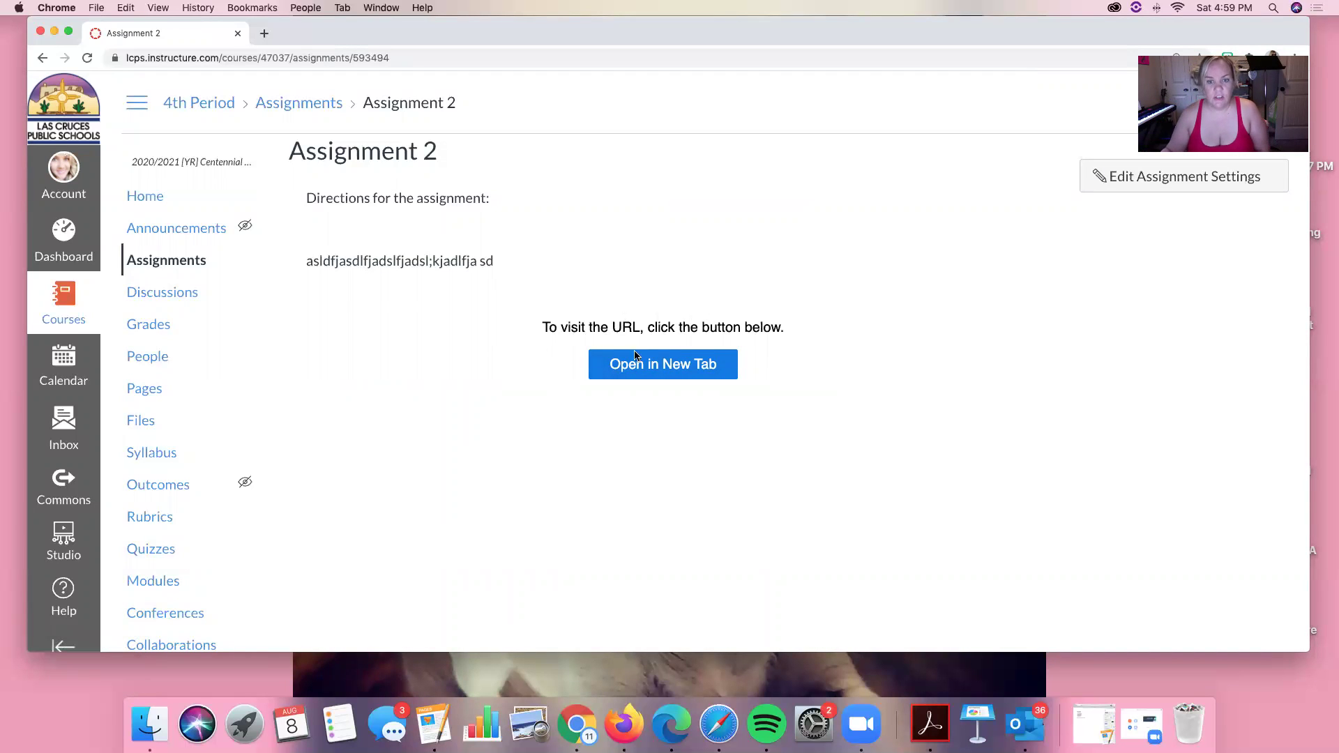
# Go to Modules and open Discussion 2 under Week 2: August 17 - 21
pyautogui.scroll(-3, 649, 369)
pyautogui.scroll(3, 646, 373)
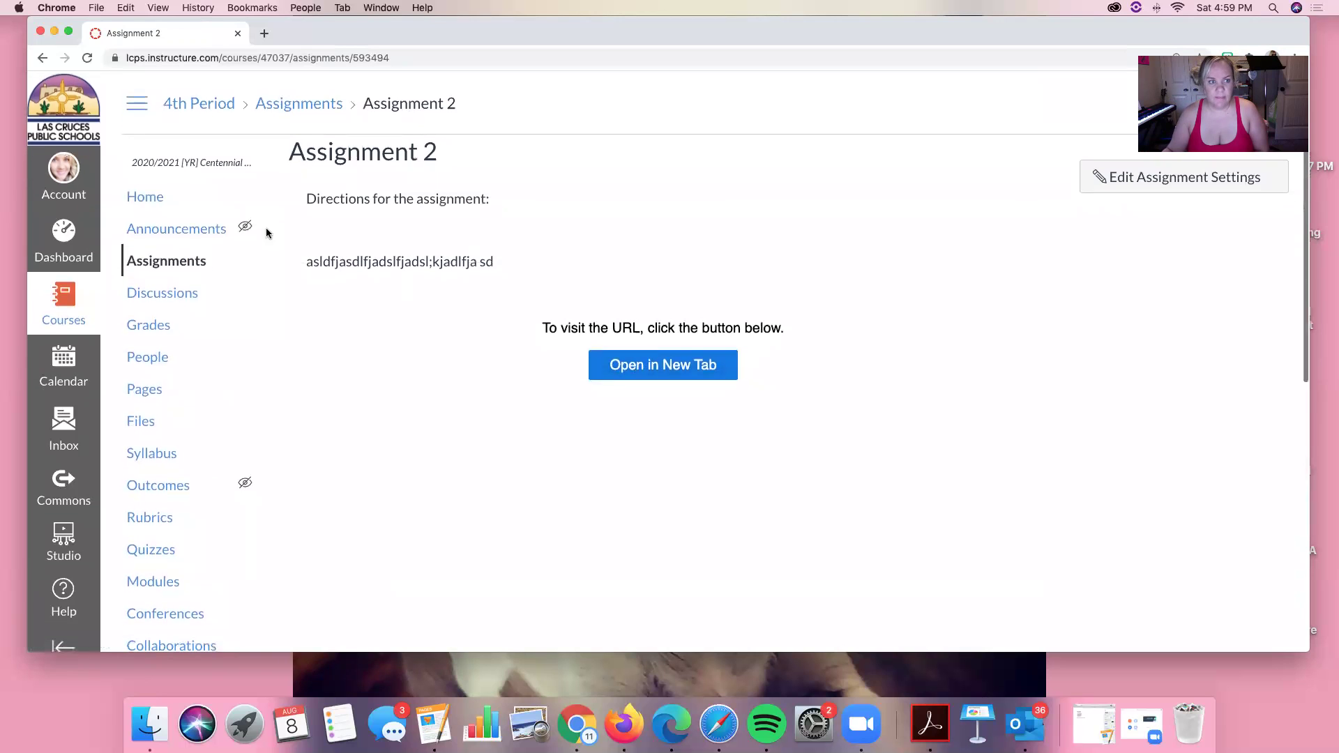
pyautogui.scroll(-1, 143, 474)
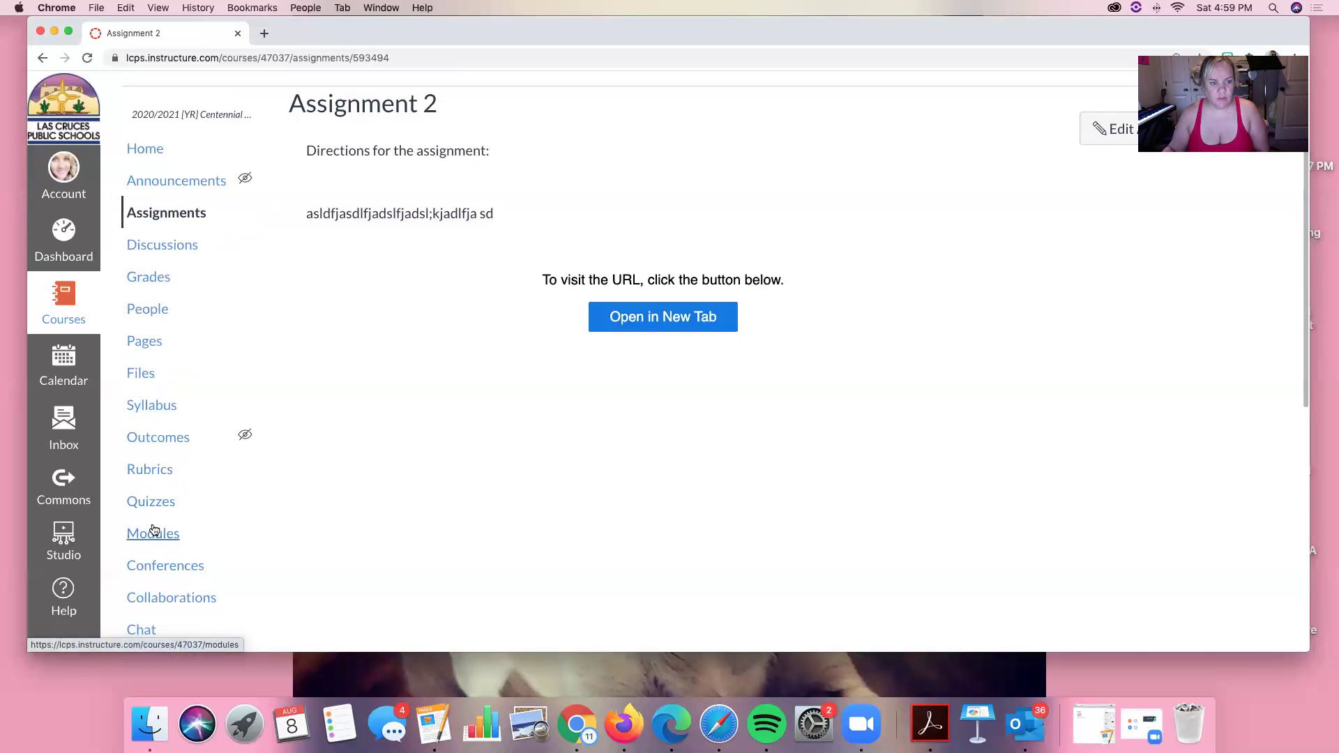
pyautogui.click(154, 531)
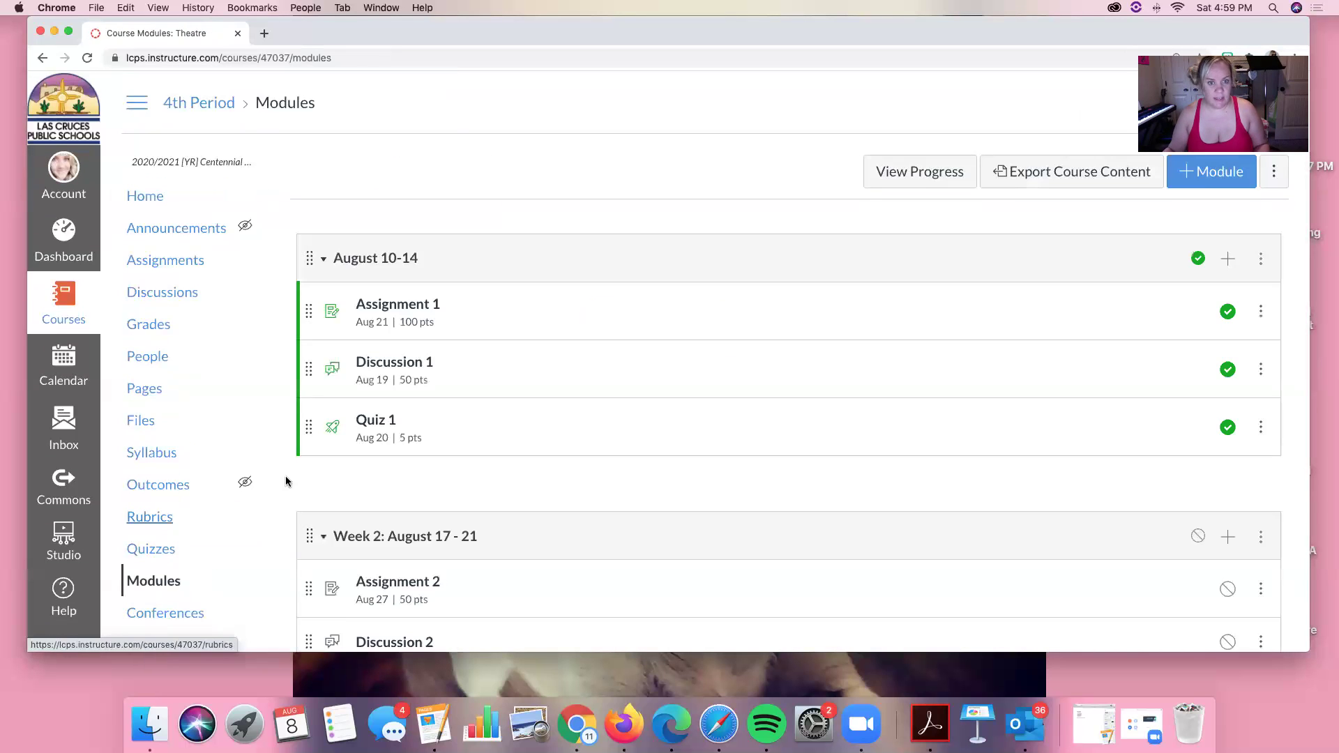
pyautogui.scroll(-2, 419, 482)
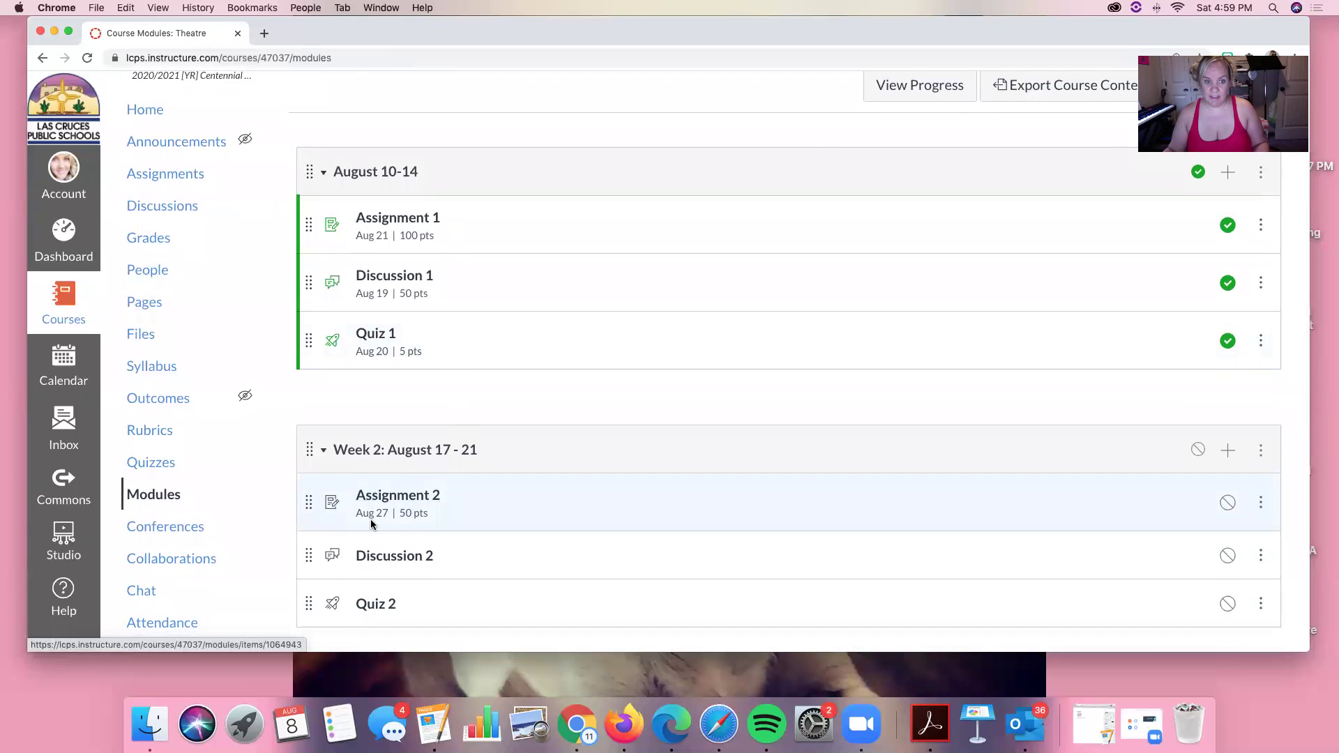
pyautogui.click(411, 558)
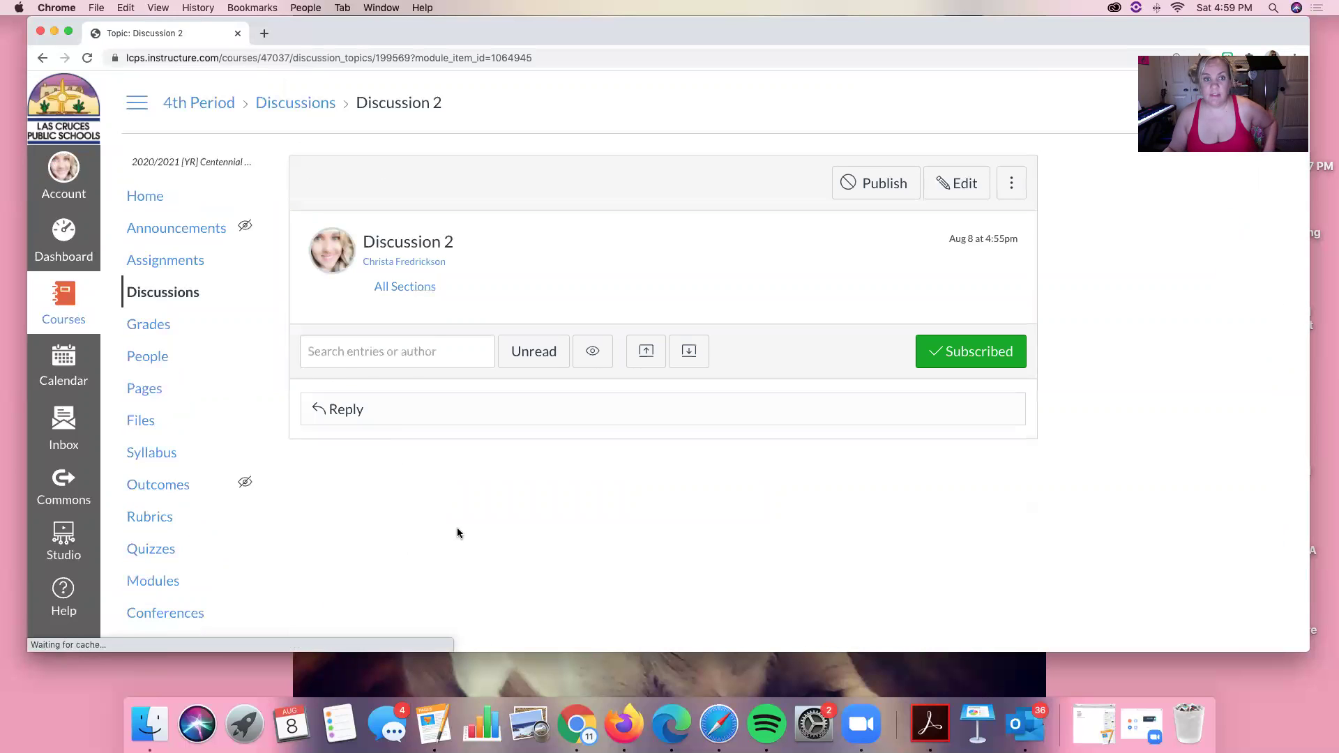
# Edit Discussion 2 and write the directions 'Respond to at least 2 of your classmates posts.'
pyautogui.click(934, 193)
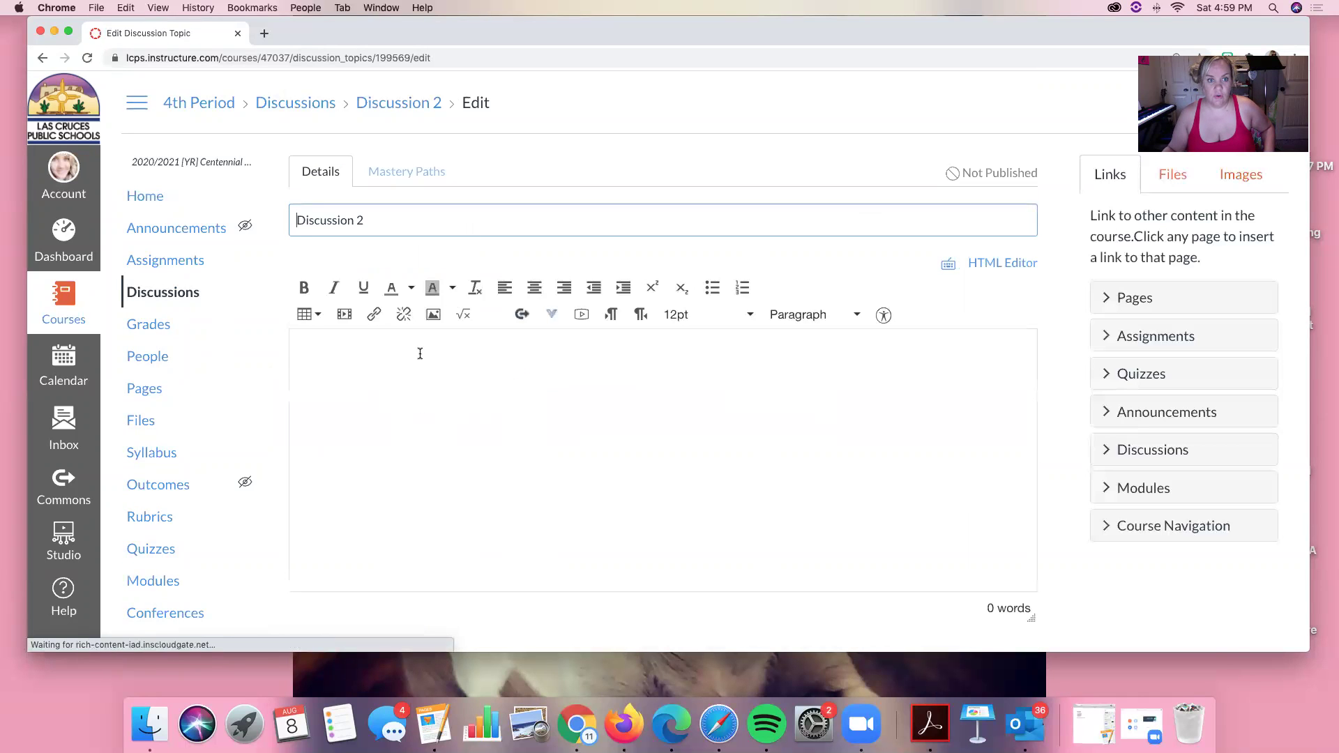
pyautogui.click(463, 353)
pyautogui.write('Direc')
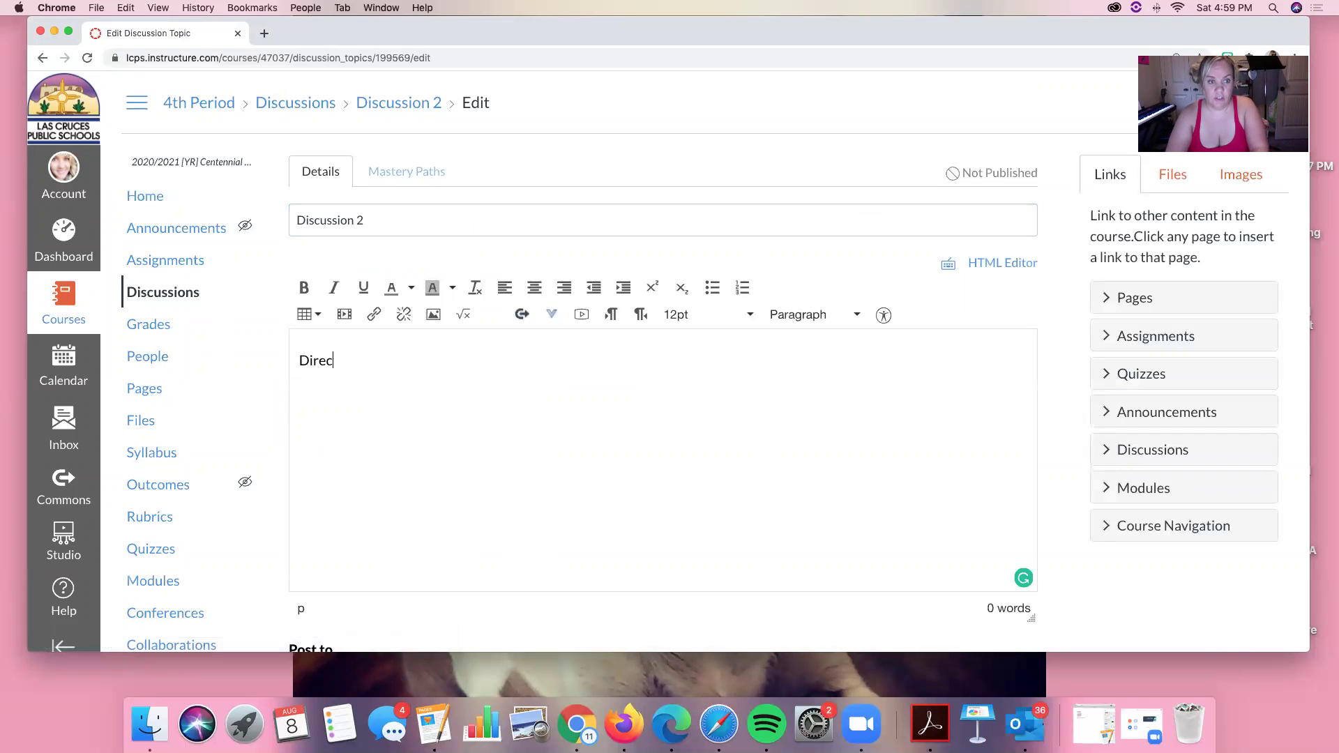
pyautogui.write('tions')
pyautogui.scroll(-5, 468, 353)
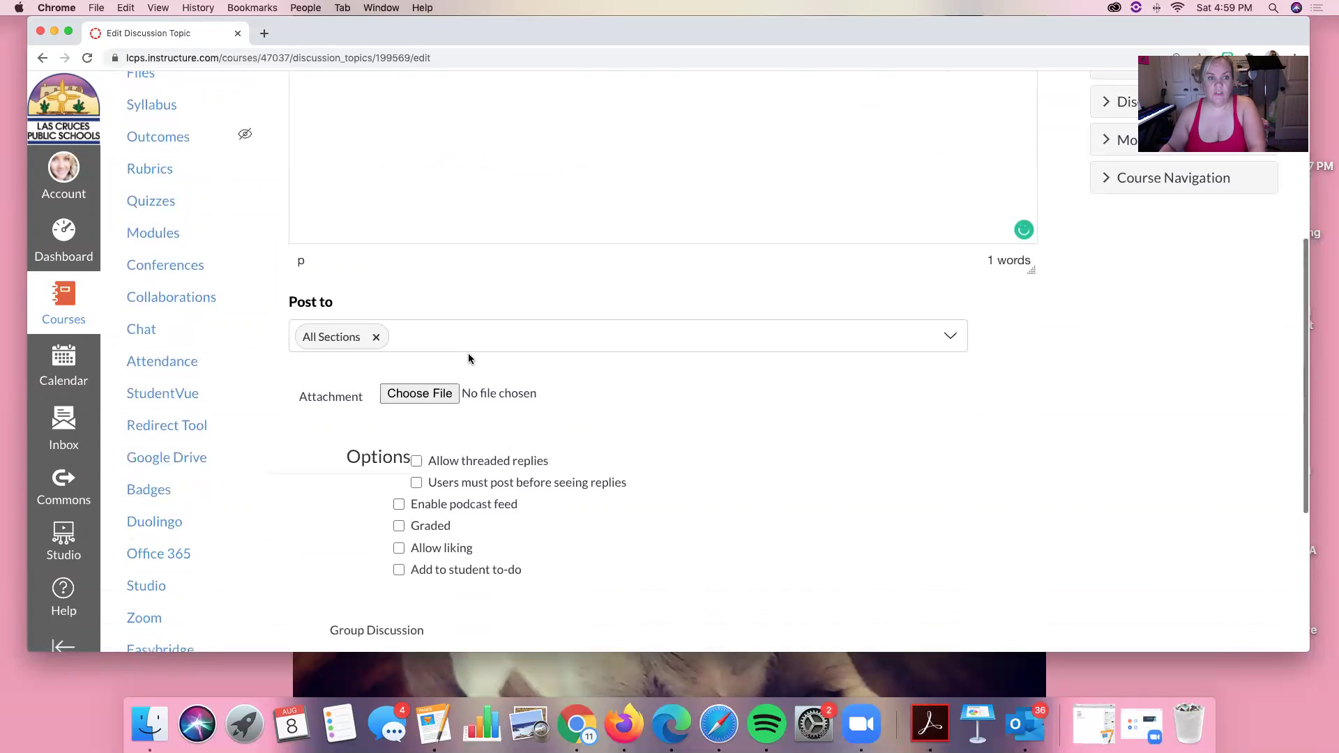
pyautogui.scroll(3, 468, 358)
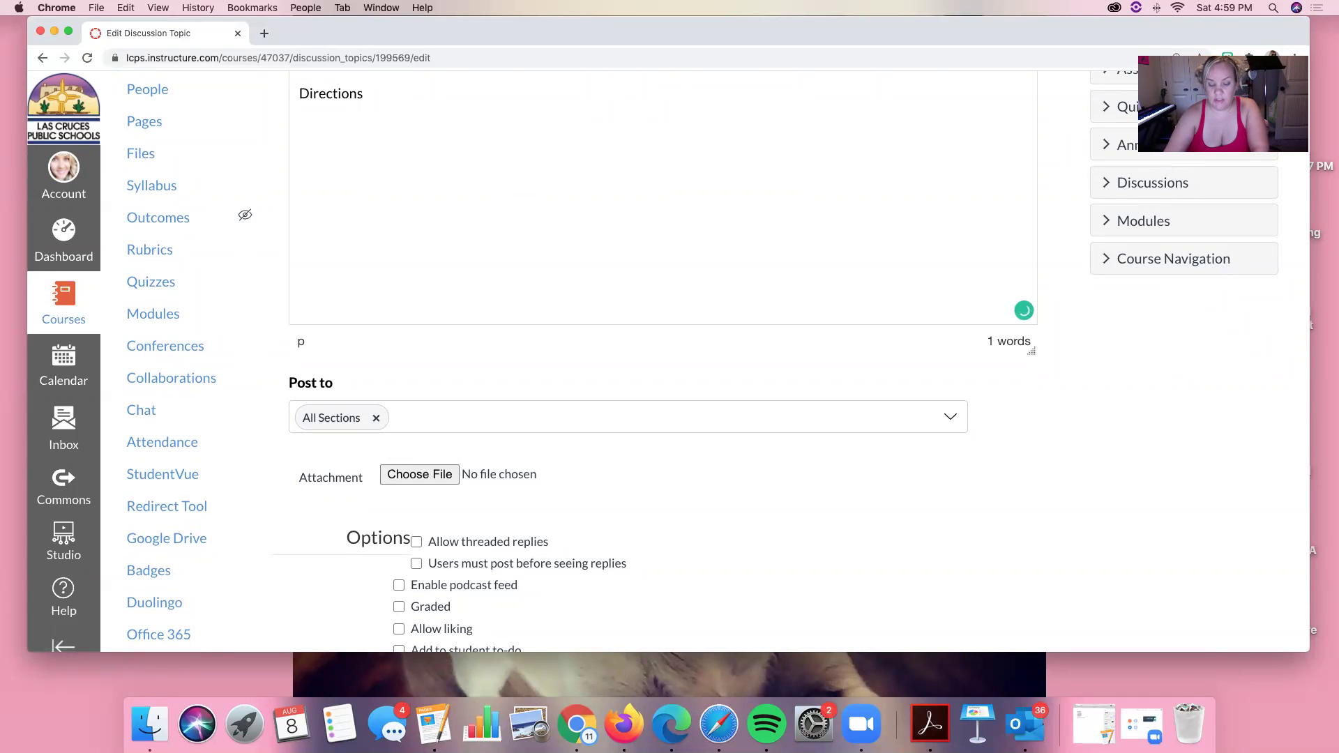
pyautogui.write('RE')
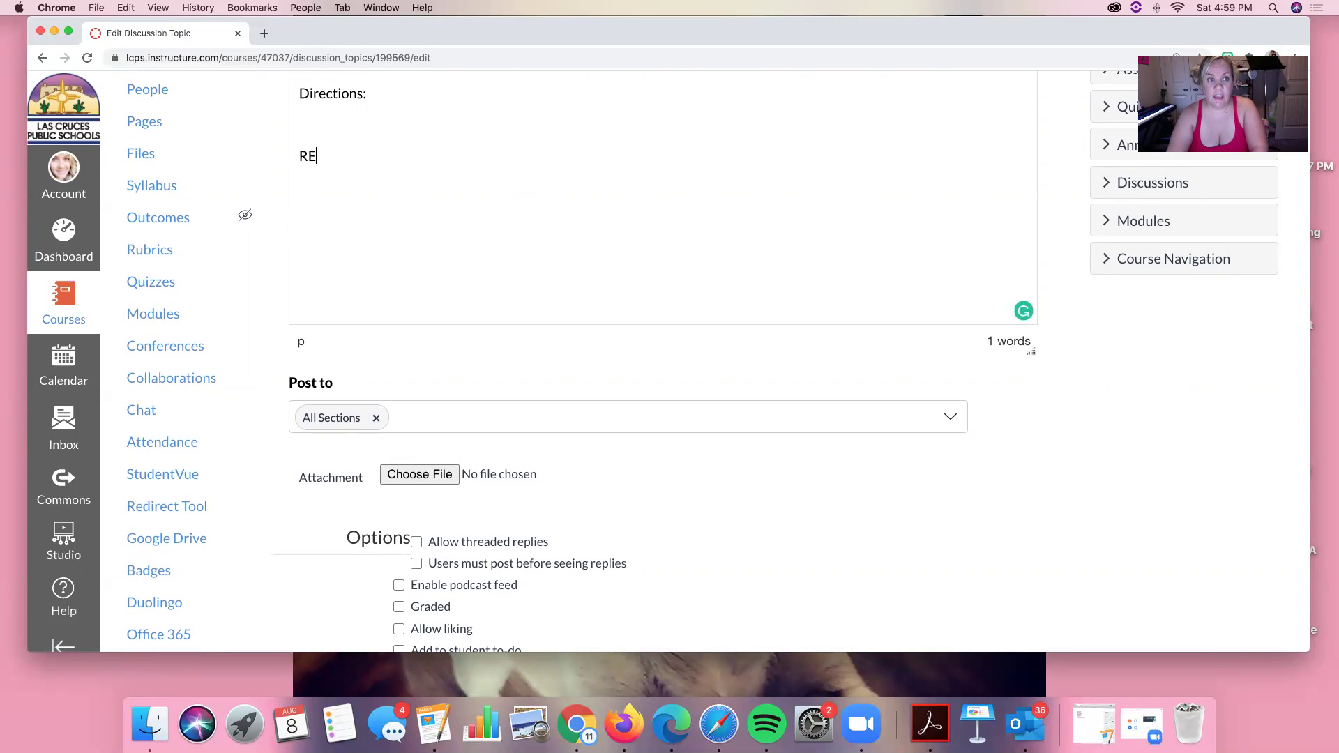
pyautogui.write('s')
pyautogui.press('BackSpace')
pyautogui.press('BackSpace')
pyautogui.write('espond to ')
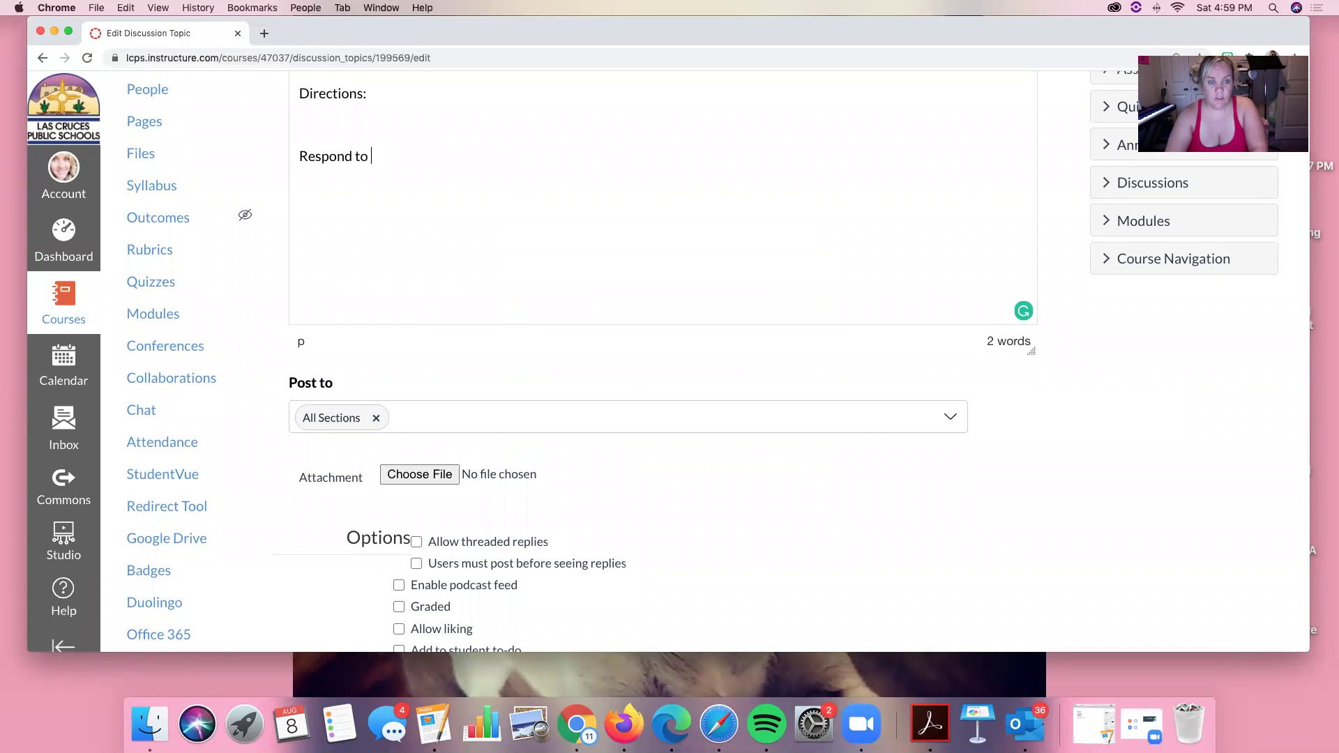
pyautogui.write('at least 2 of y')
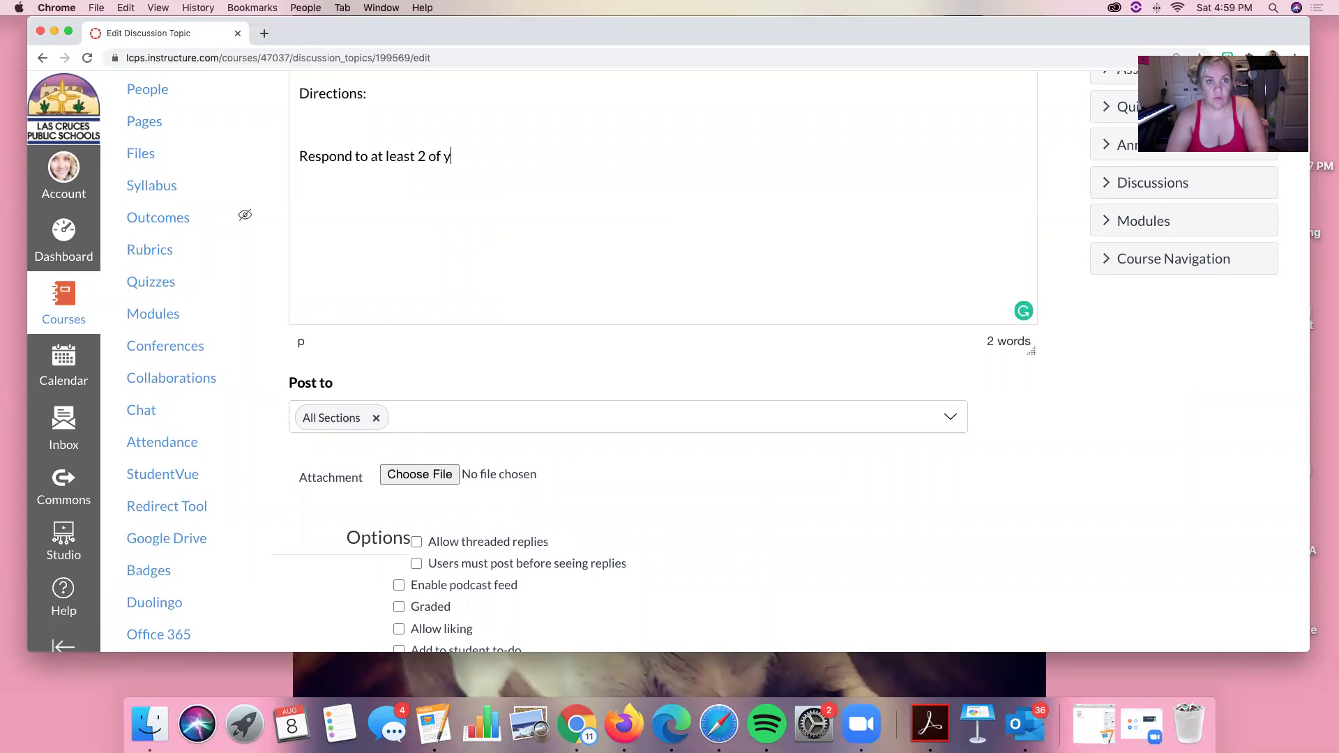
pyautogui.write('our classmates')
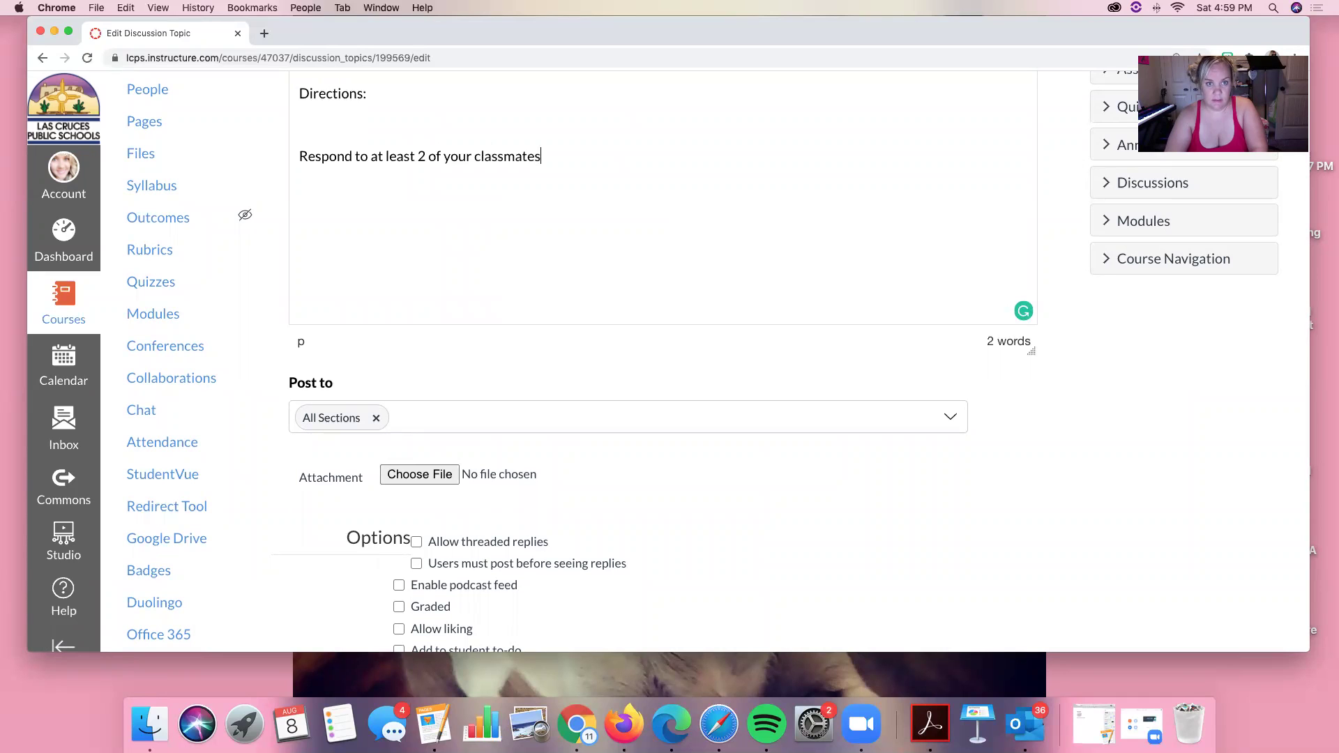
pyautogui.write(' posts.')
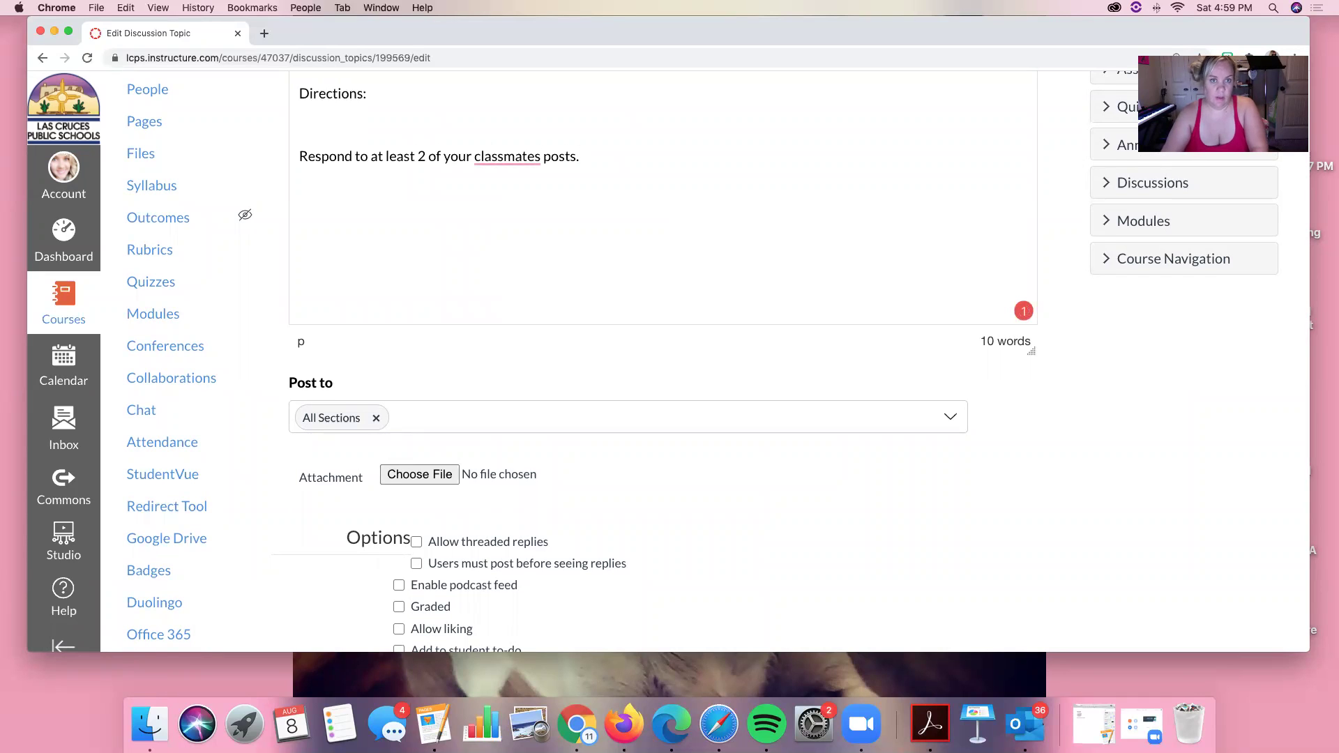
# Add the missing apostrophe so the directions read 'classmates' posts.'
pyautogui.scroll(1, 453, 213)
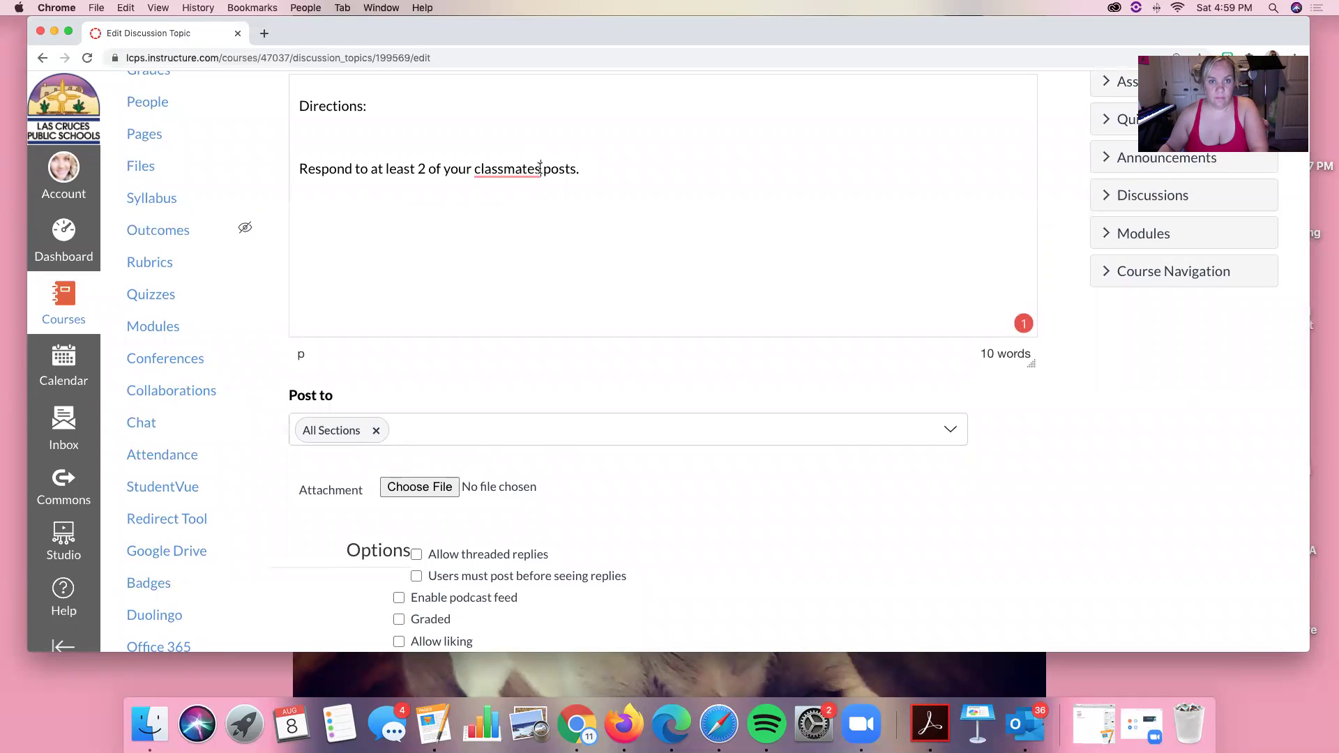
pyautogui.click(541, 168)
pyautogui.write("'")
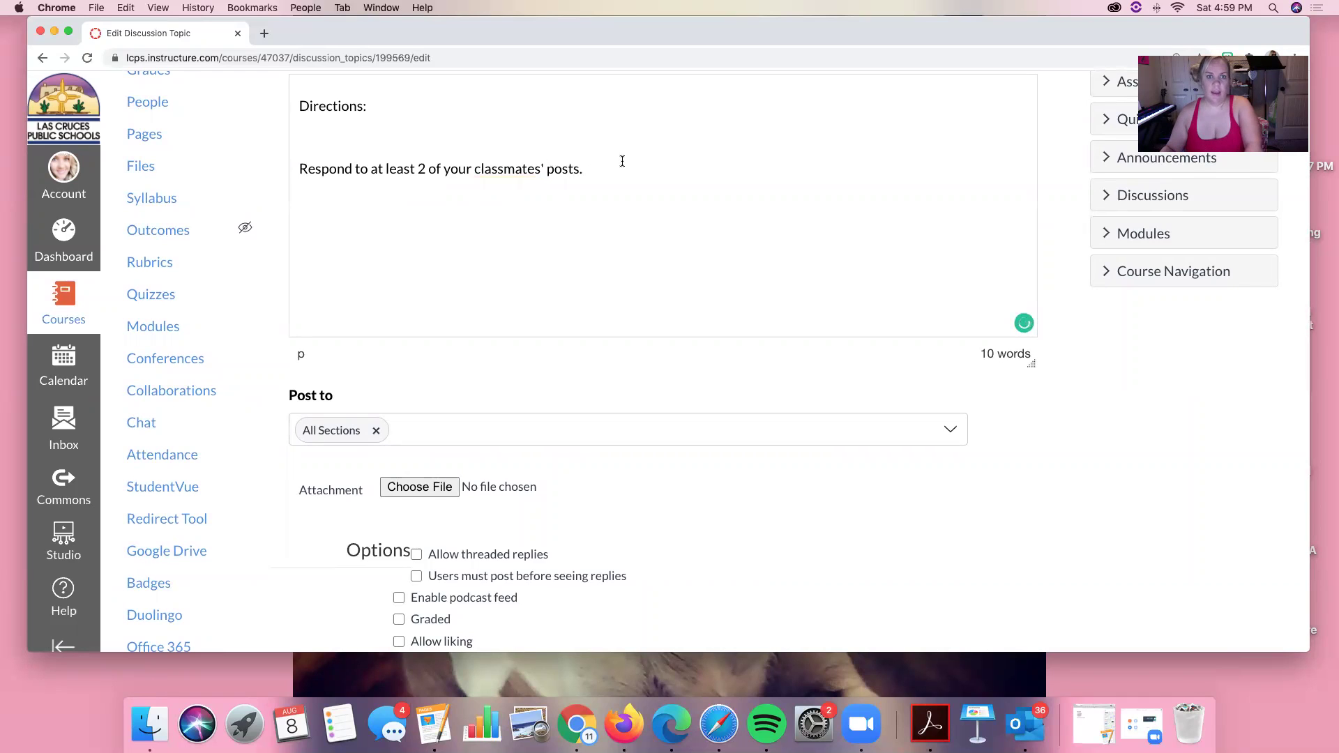
pyautogui.click(592, 167)
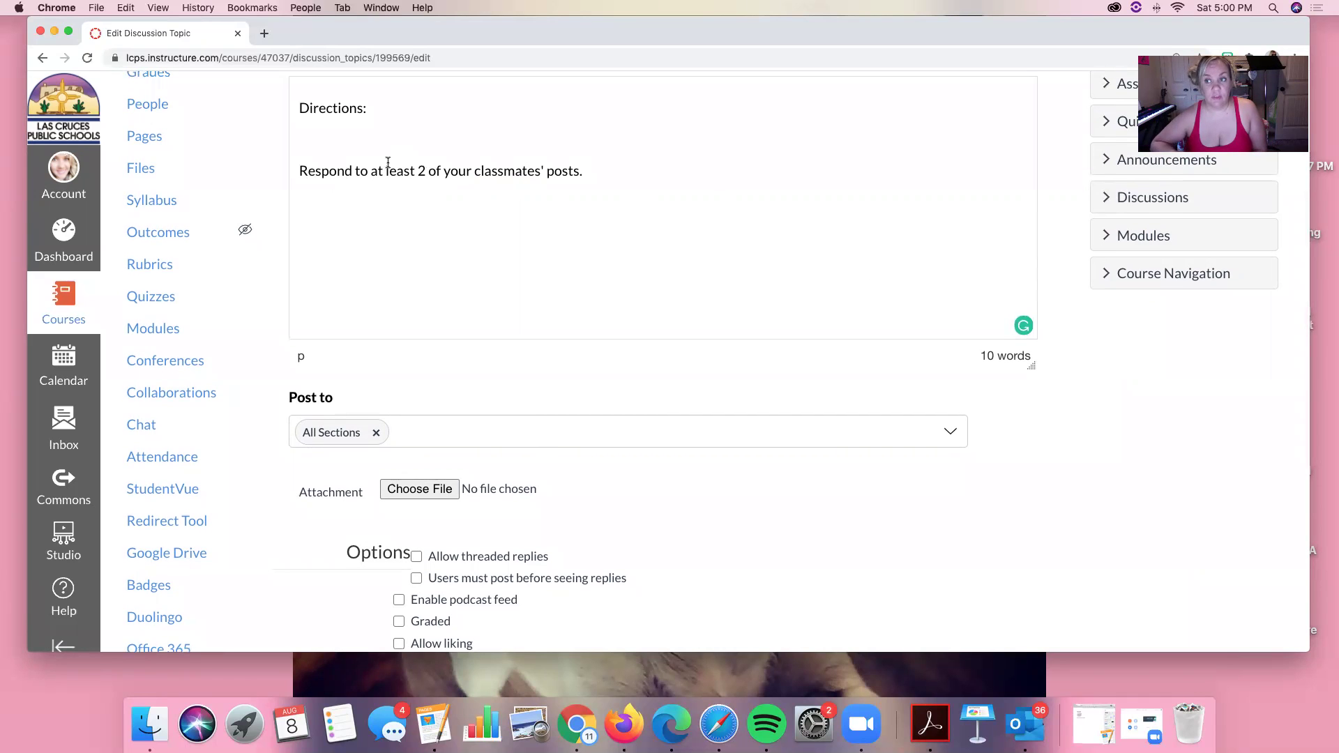
pyautogui.scroll(-5, 387, 162)
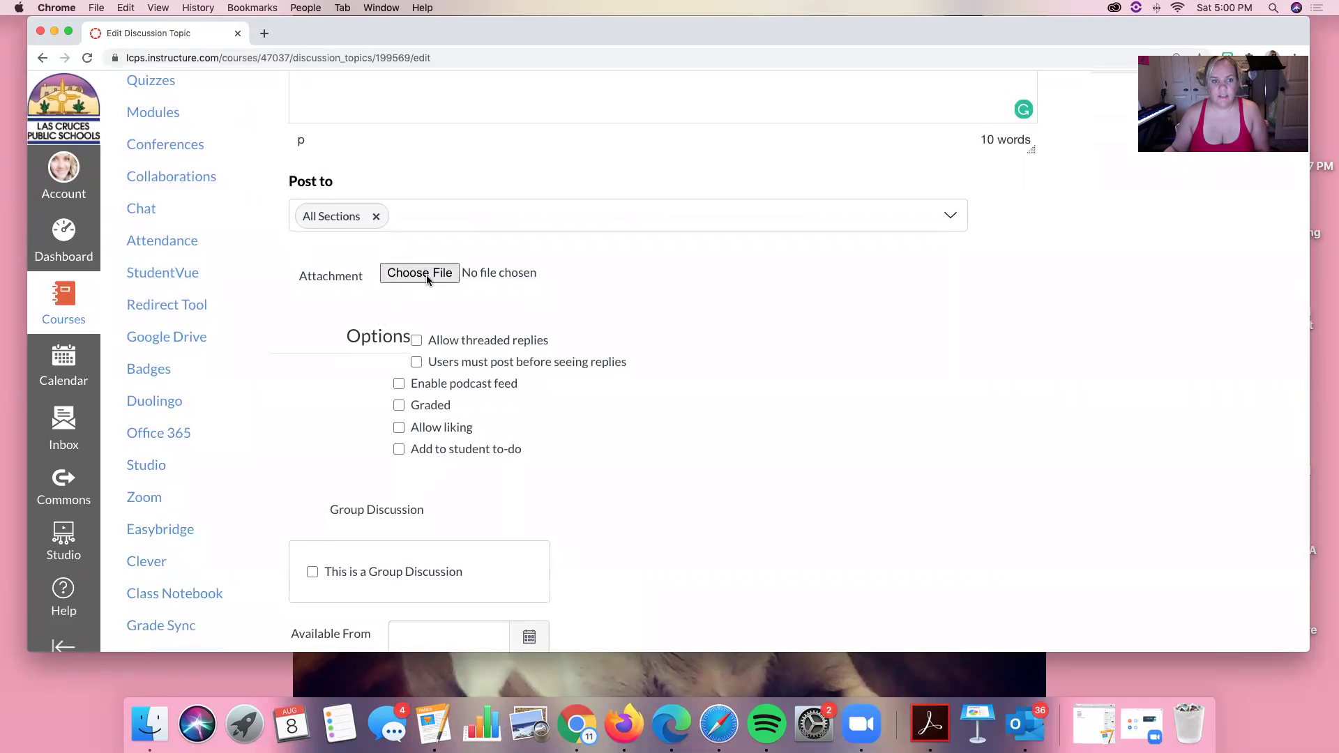
# Require posting before seeing replies, dismiss the group set form, and leave Group Discussion unchecked
pyautogui.scroll(-2, 427, 277)
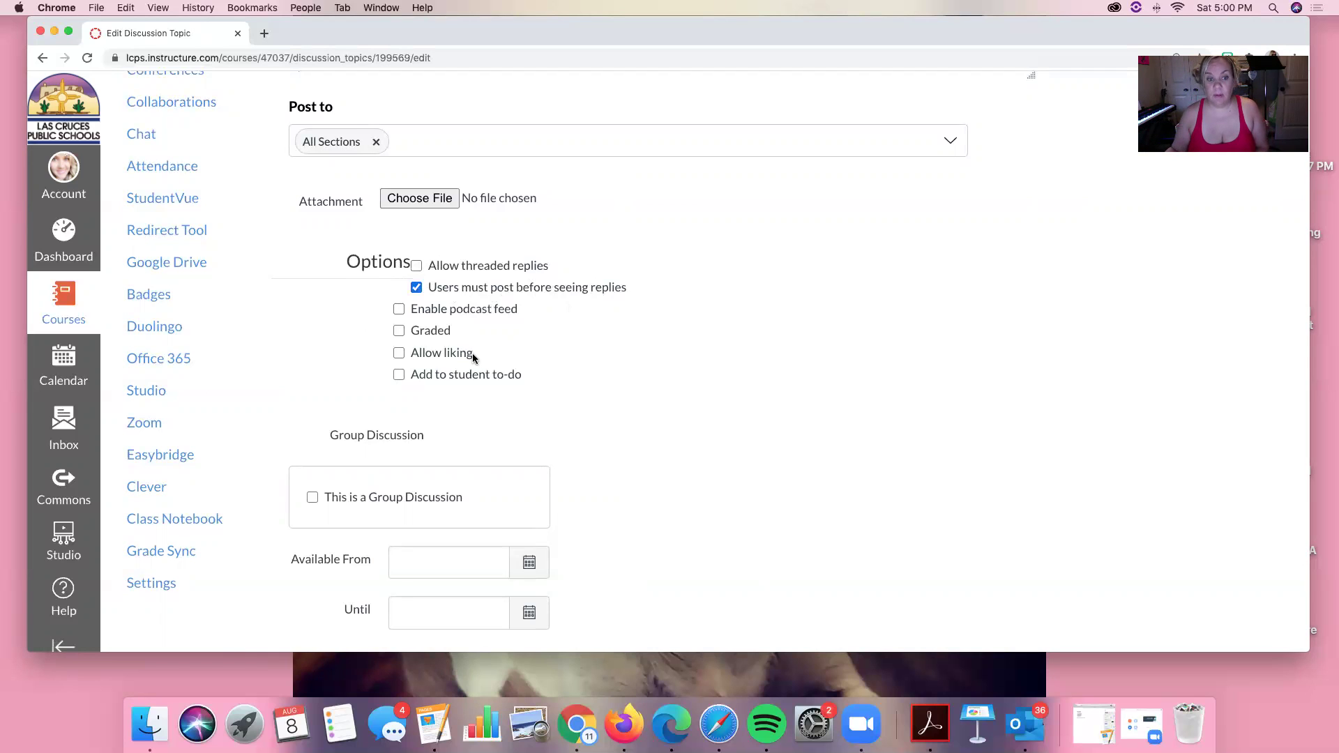
pyautogui.scroll(-3, 471, 353)
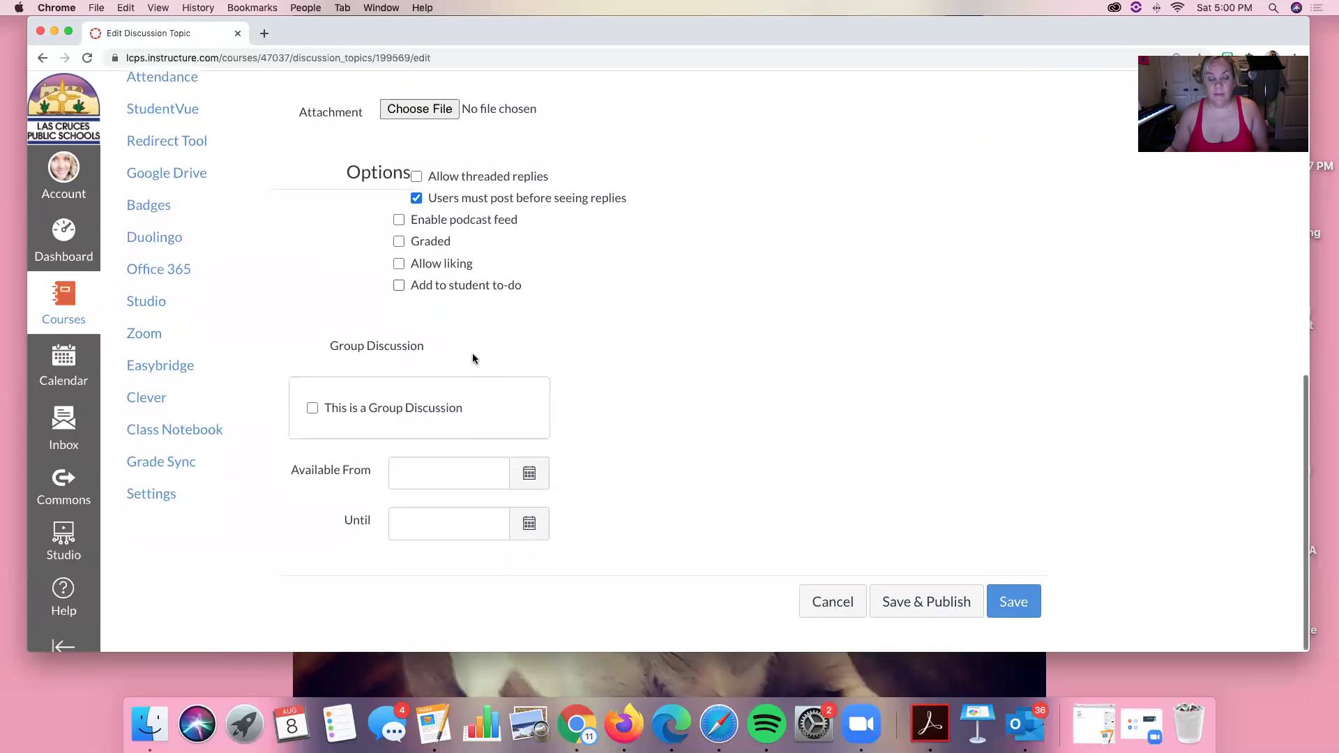
pyautogui.click(324, 408)
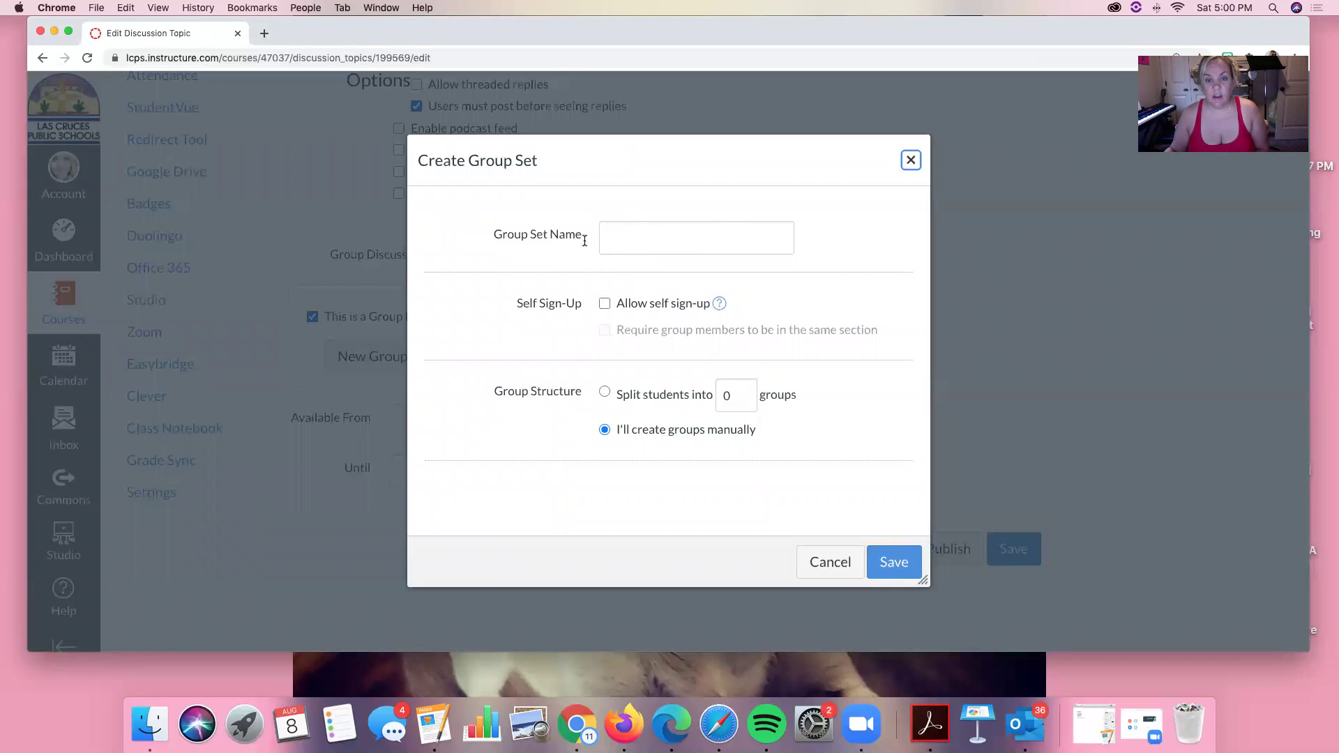
pyautogui.click(911, 160)
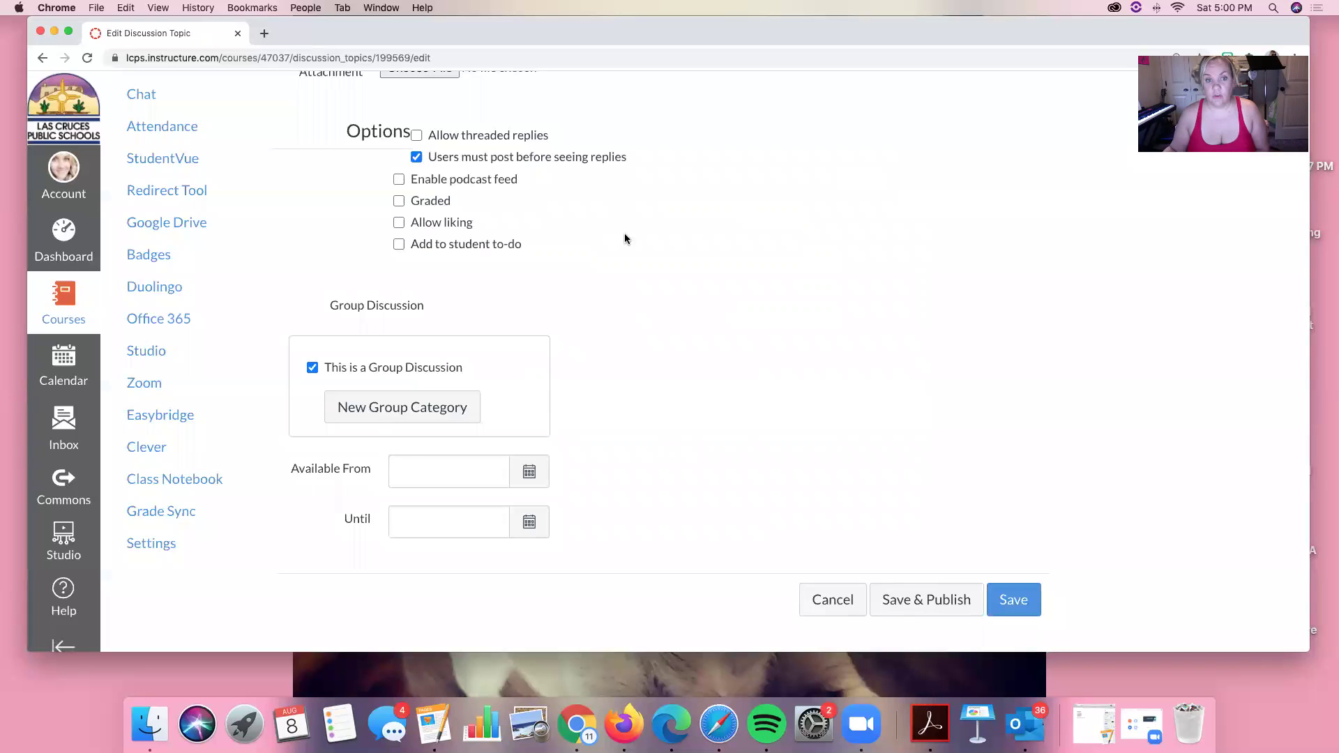
pyautogui.click(313, 368)
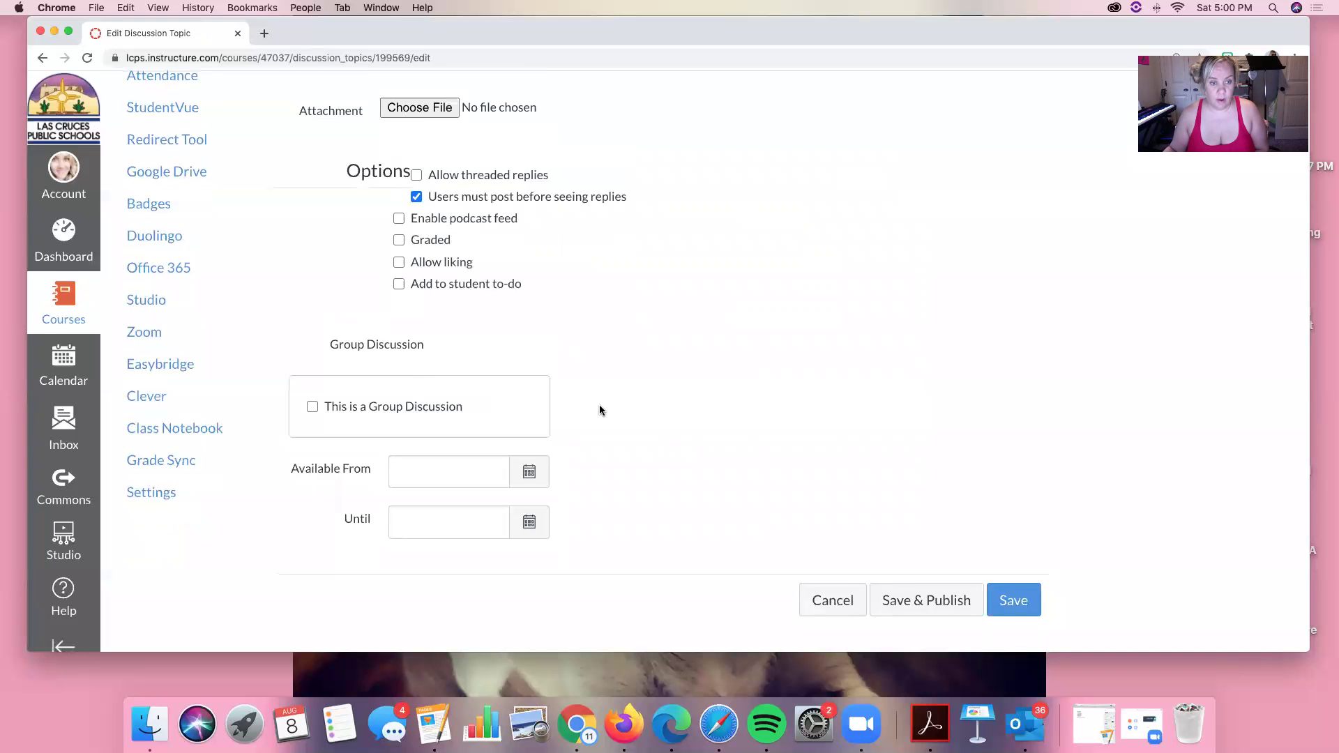
# Set Available From to Aug 28, 2020 and Until to Aug 31, 2020, then save the discussion
pyautogui.click(530, 475)
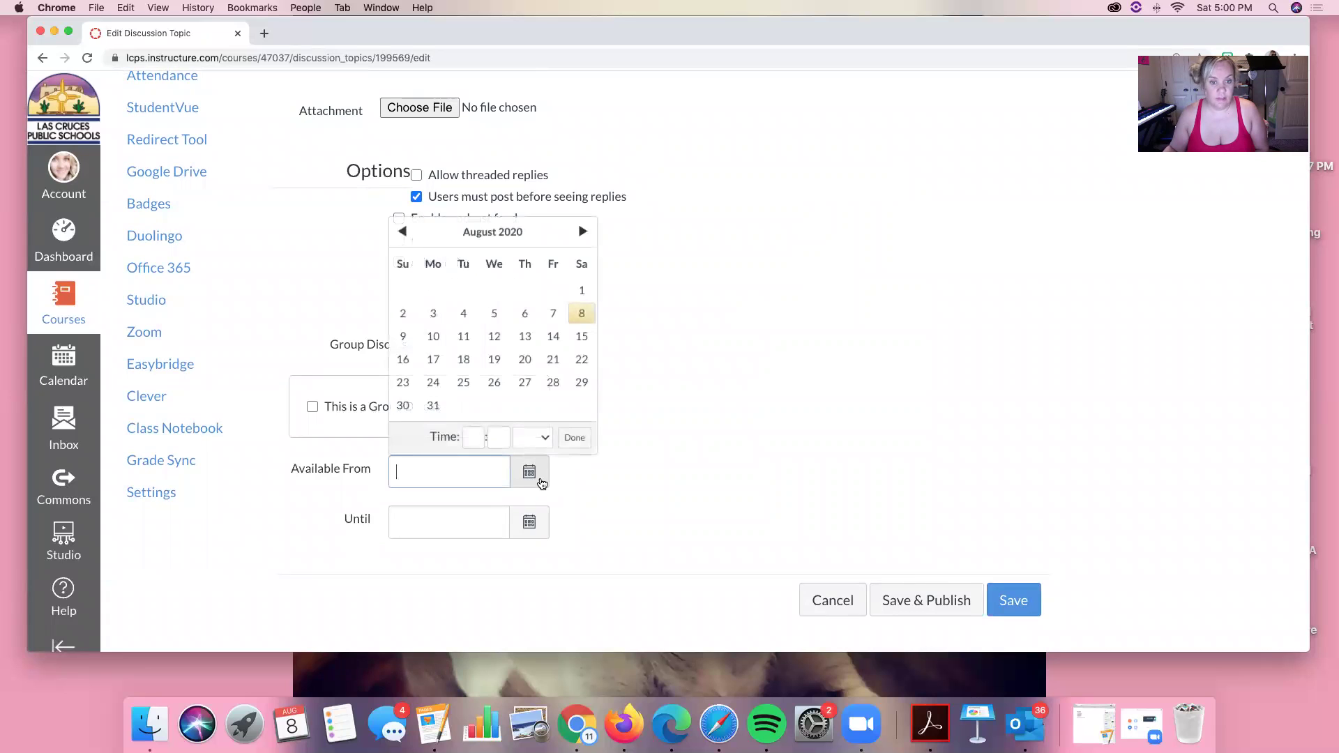
pyautogui.click(553, 383)
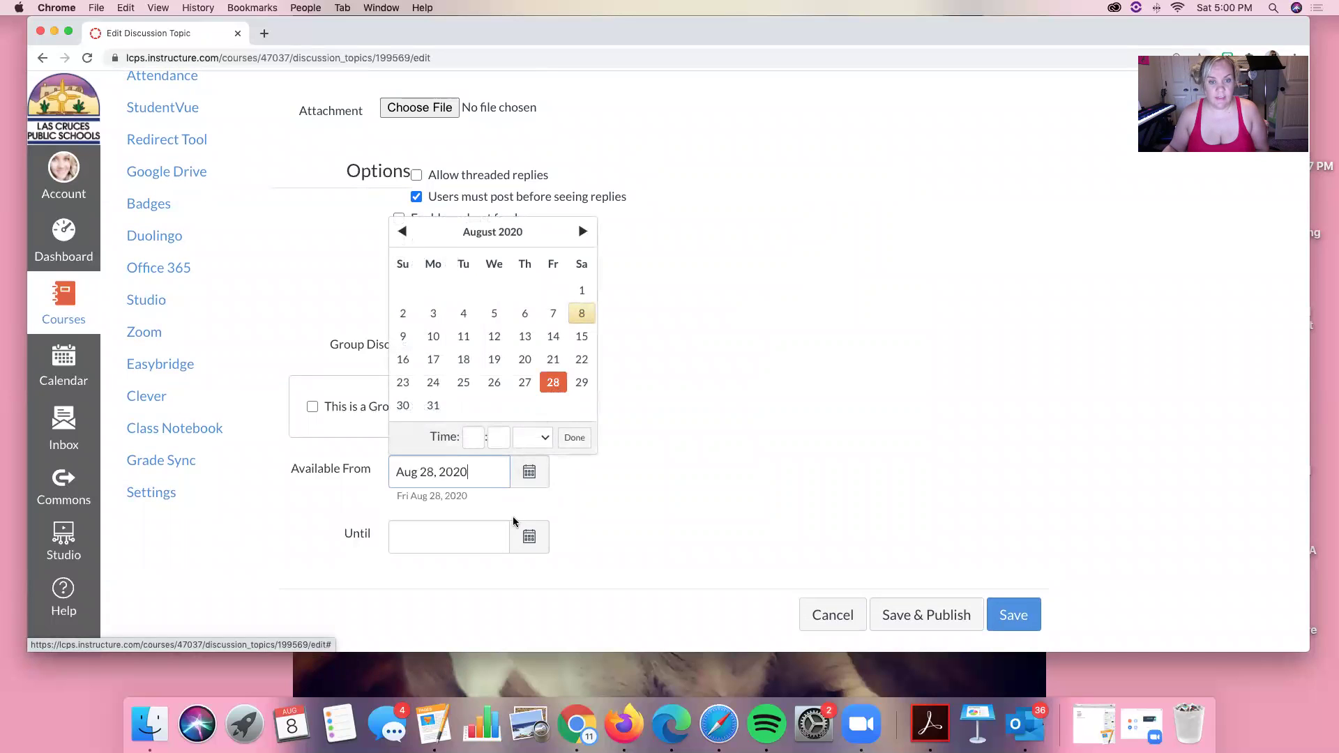
pyautogui.click(530, 538)
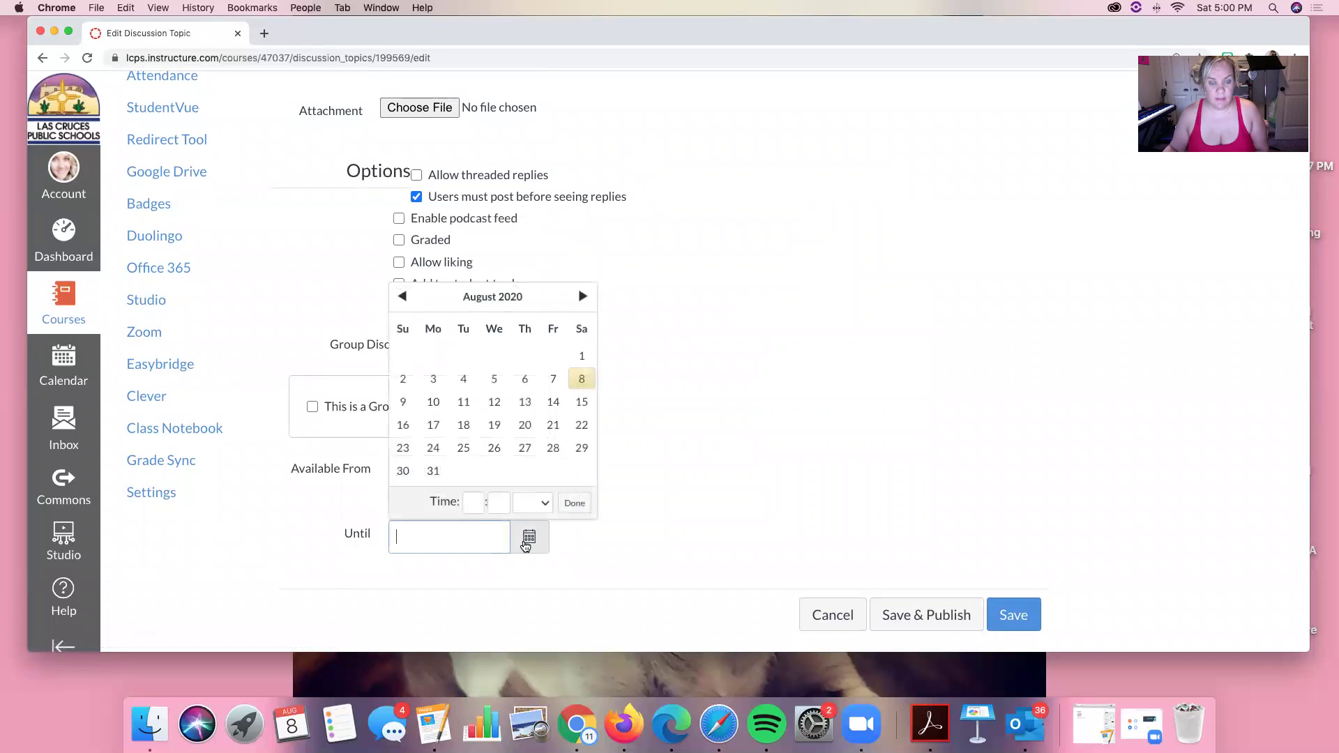
pyautogui.click(434, 471)
pyautogui.click(742, 459)
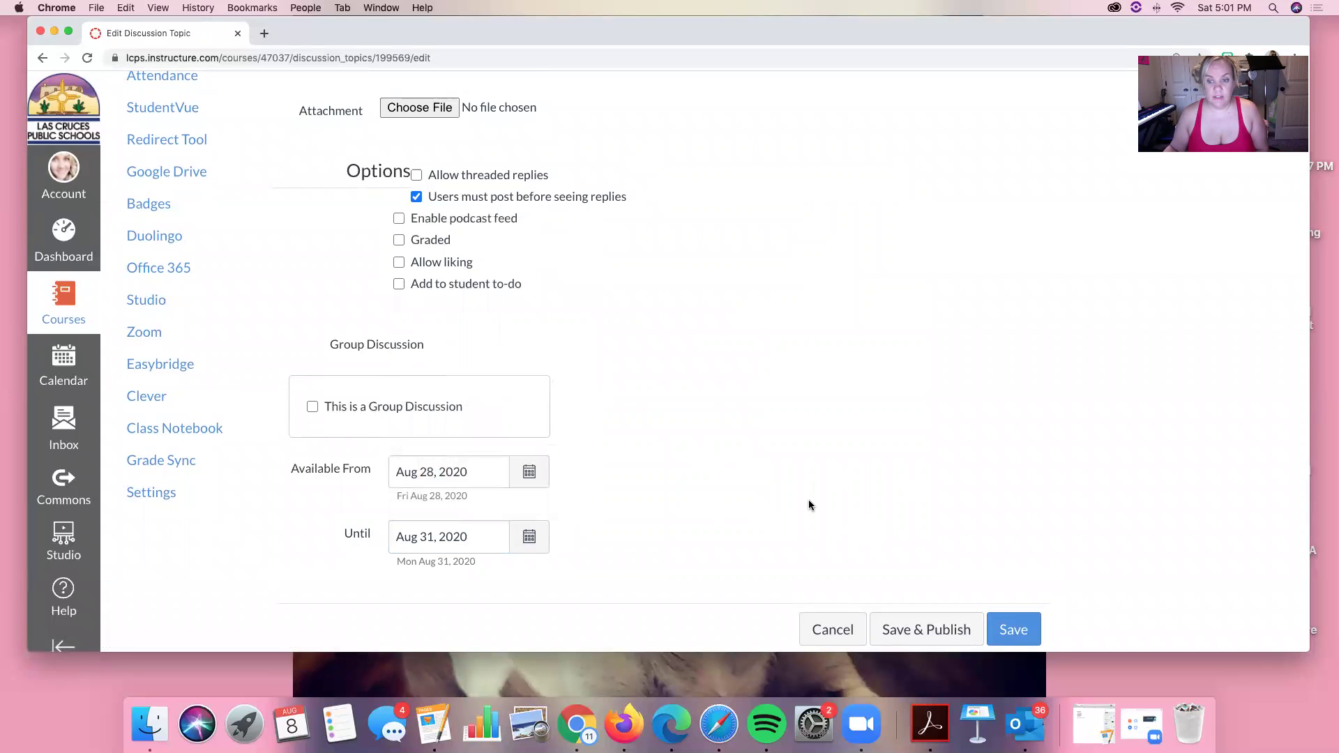
pyautogui.scroll(-1, 1137, 580)
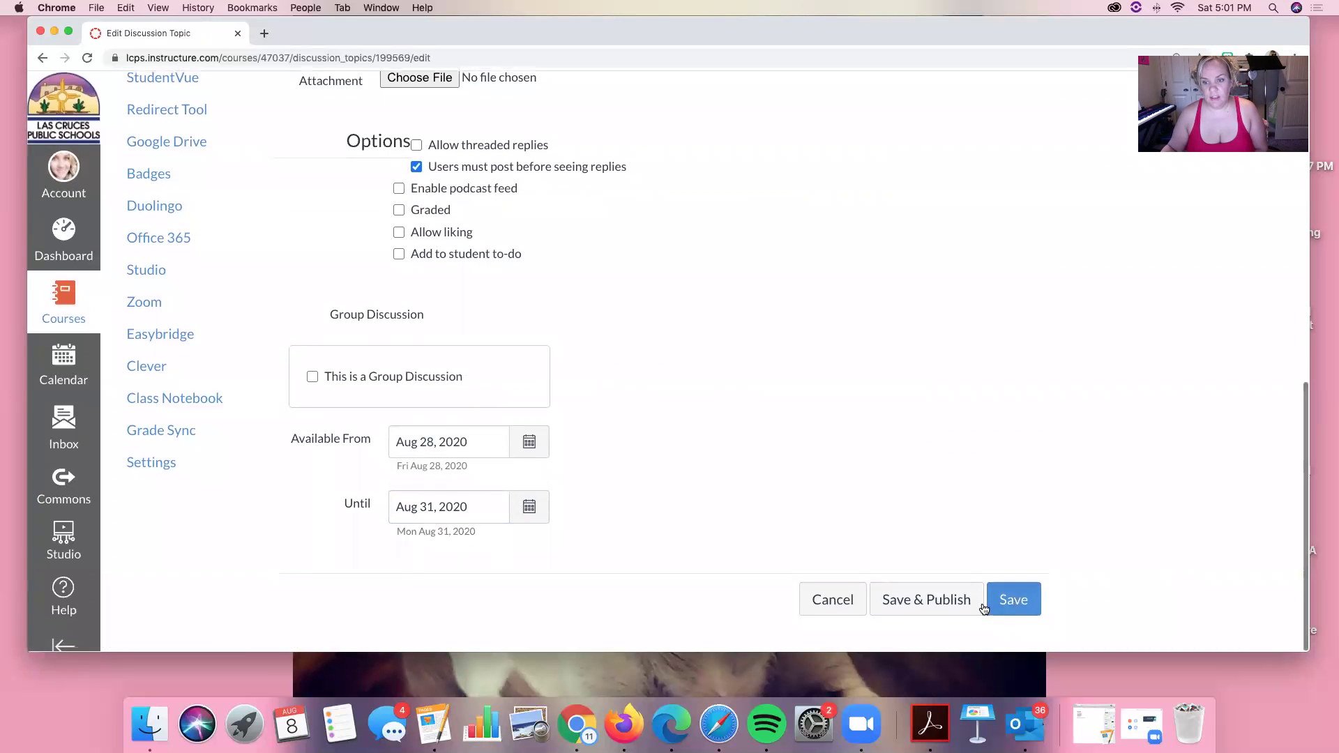
pyautogui.click(1013, 600)
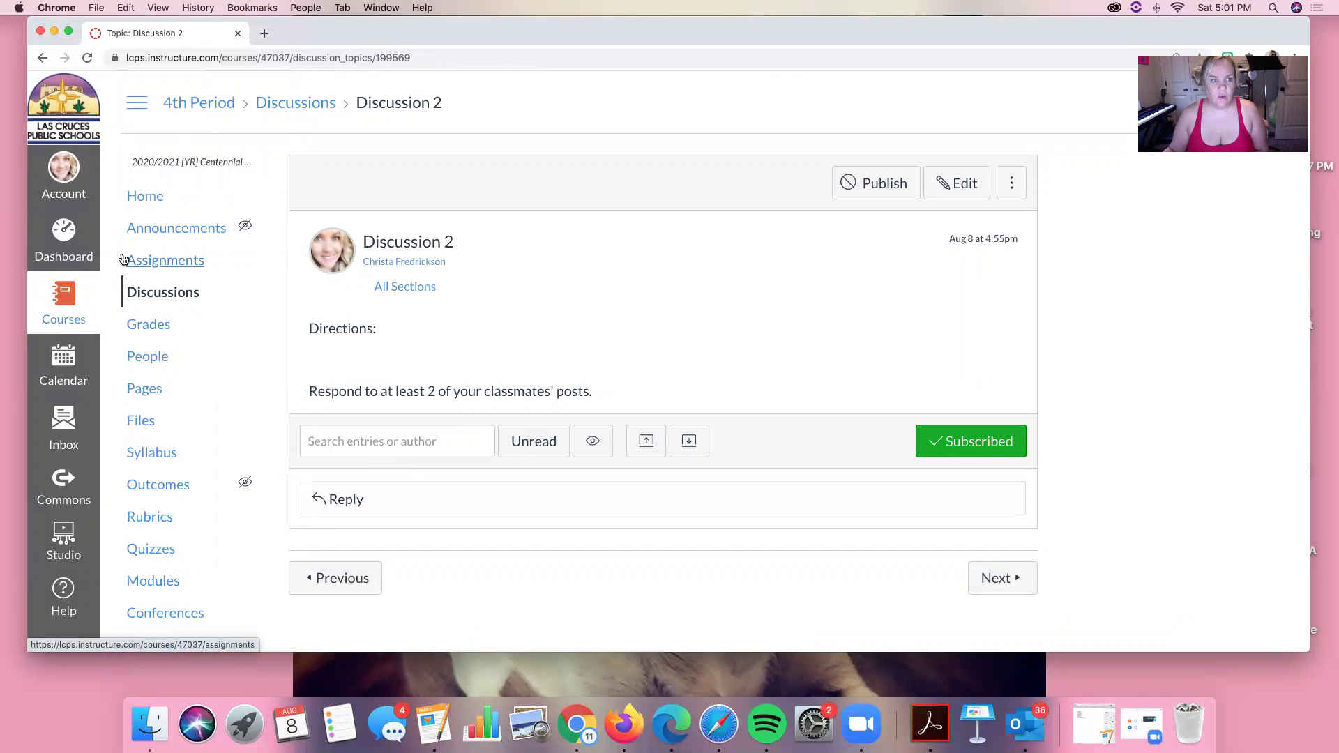
# Return to Modules and open Discussion 2 in the Week 2 module
pyautogui.scroll(-3, 203, 418)
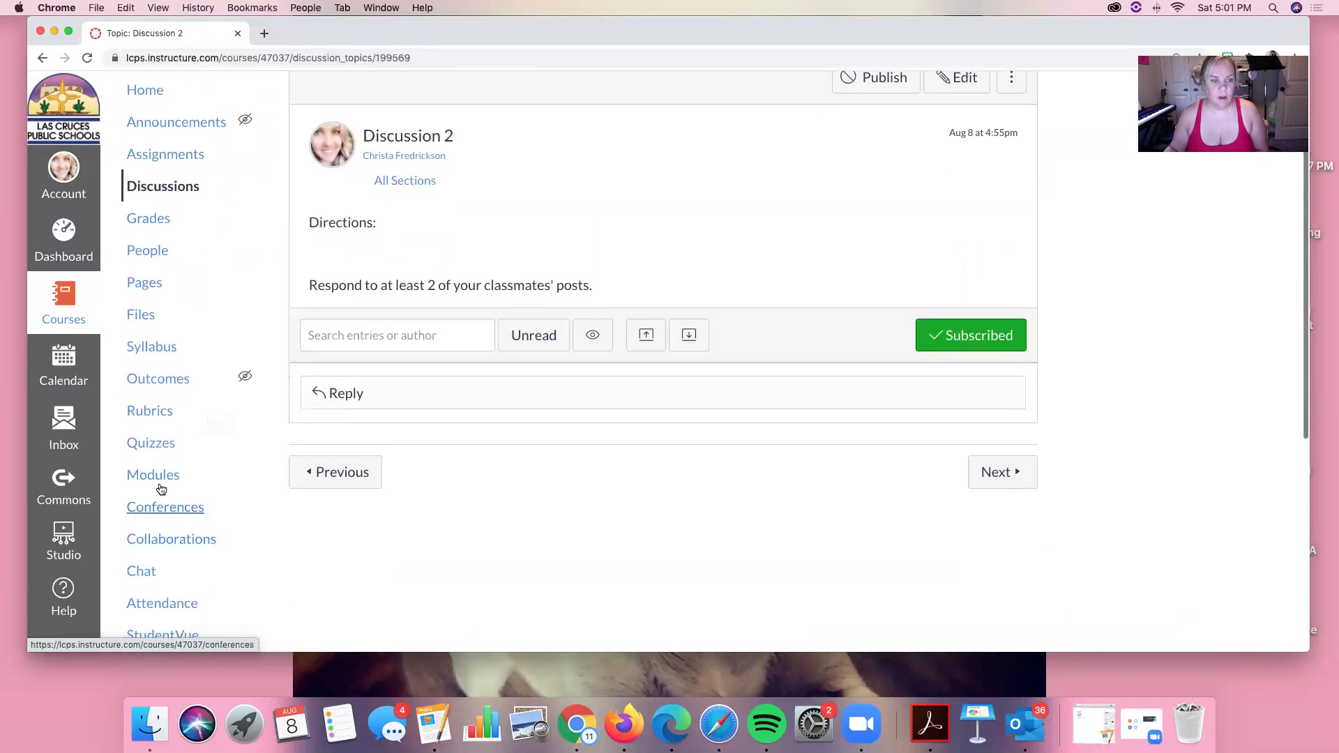
pyautogui.click(166, 479)
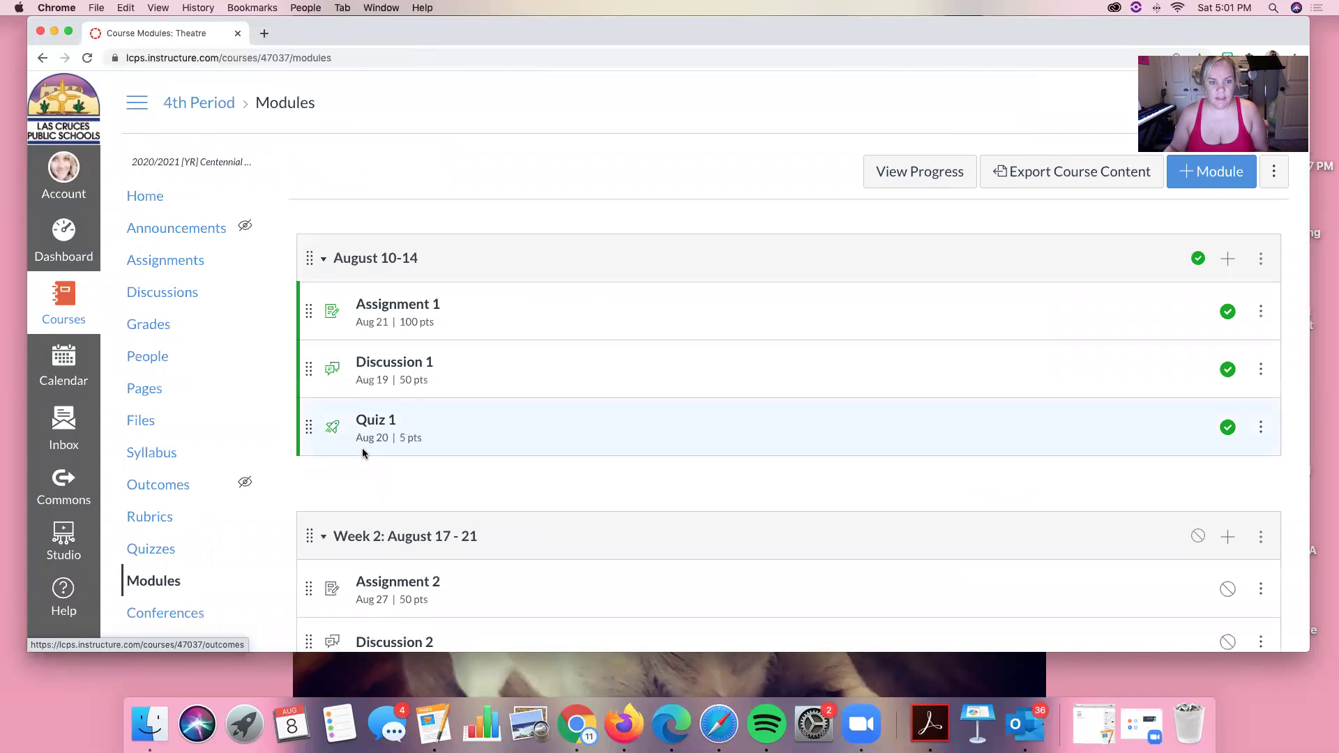
pyautogui.scroll(-3, 364, 454)
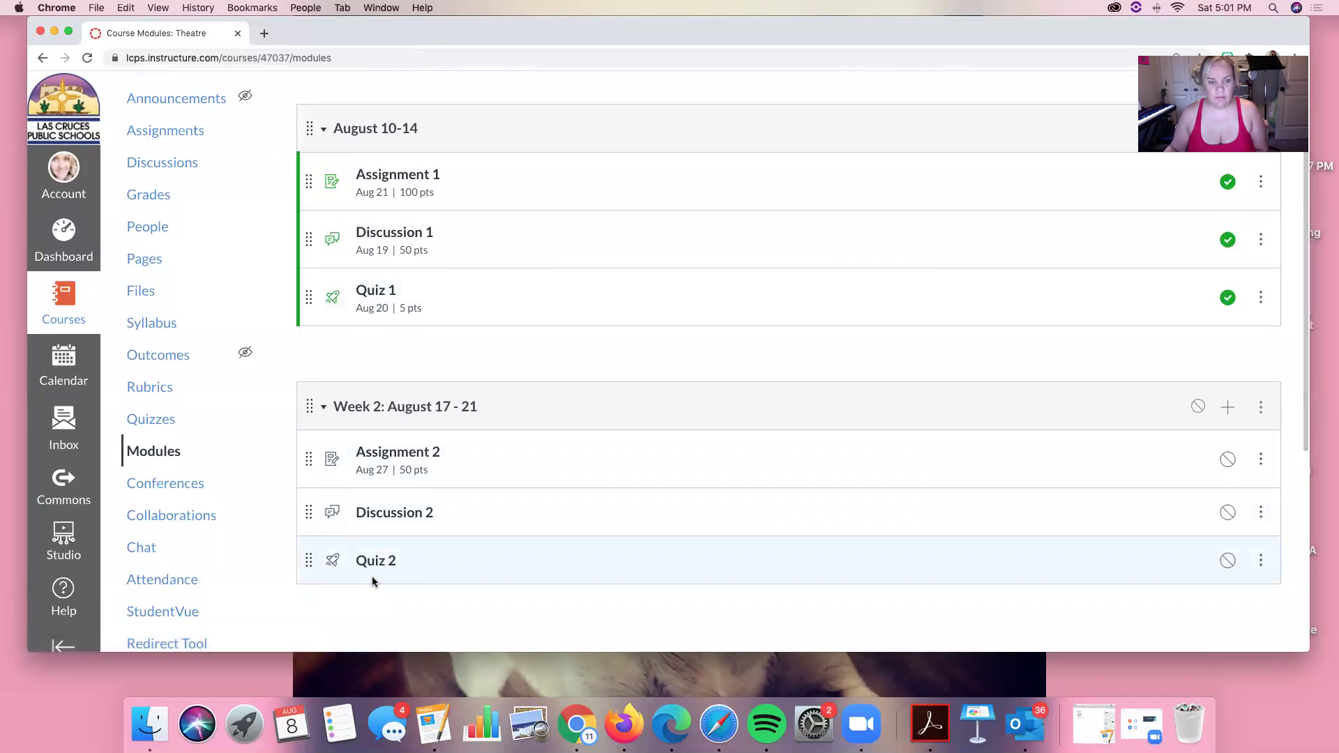
pyautogui.click(398, 516)
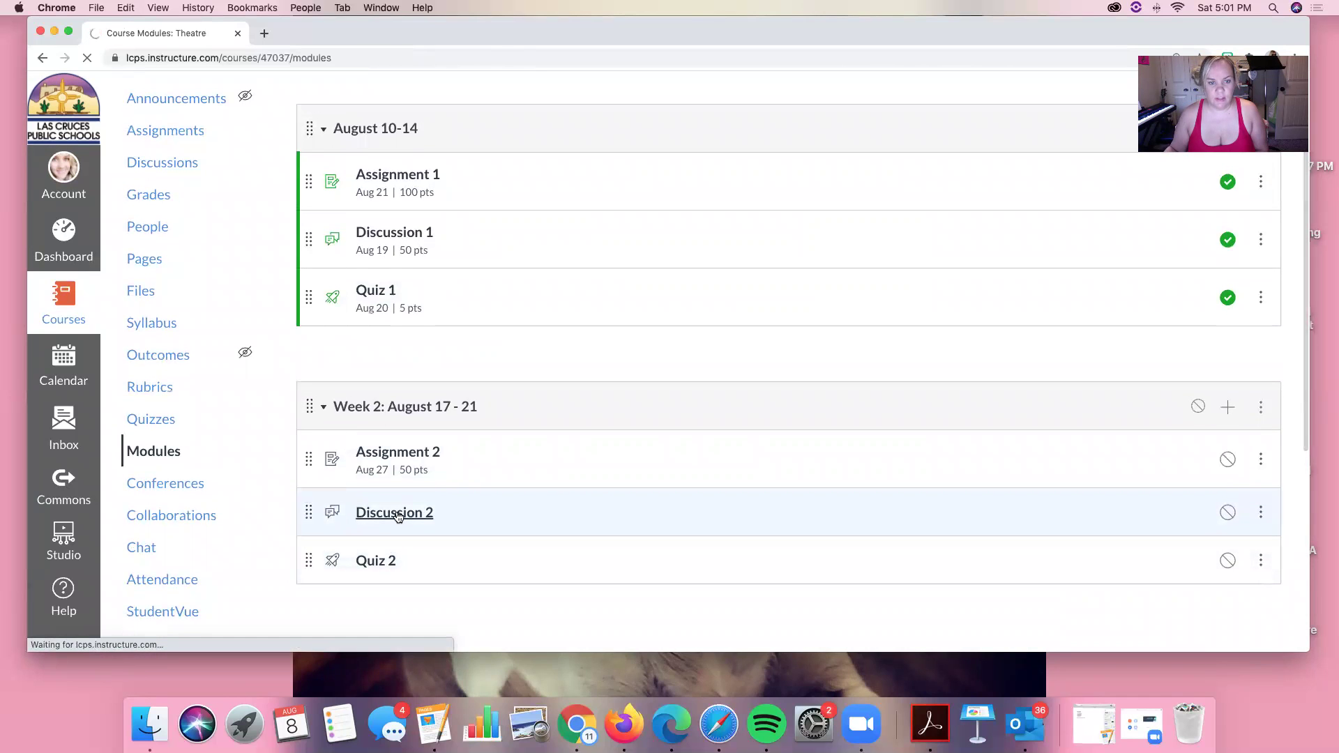
# Edit Discussion 2, enable the Allow threaded replies option, and save it
pyautogui.click(957, 181)
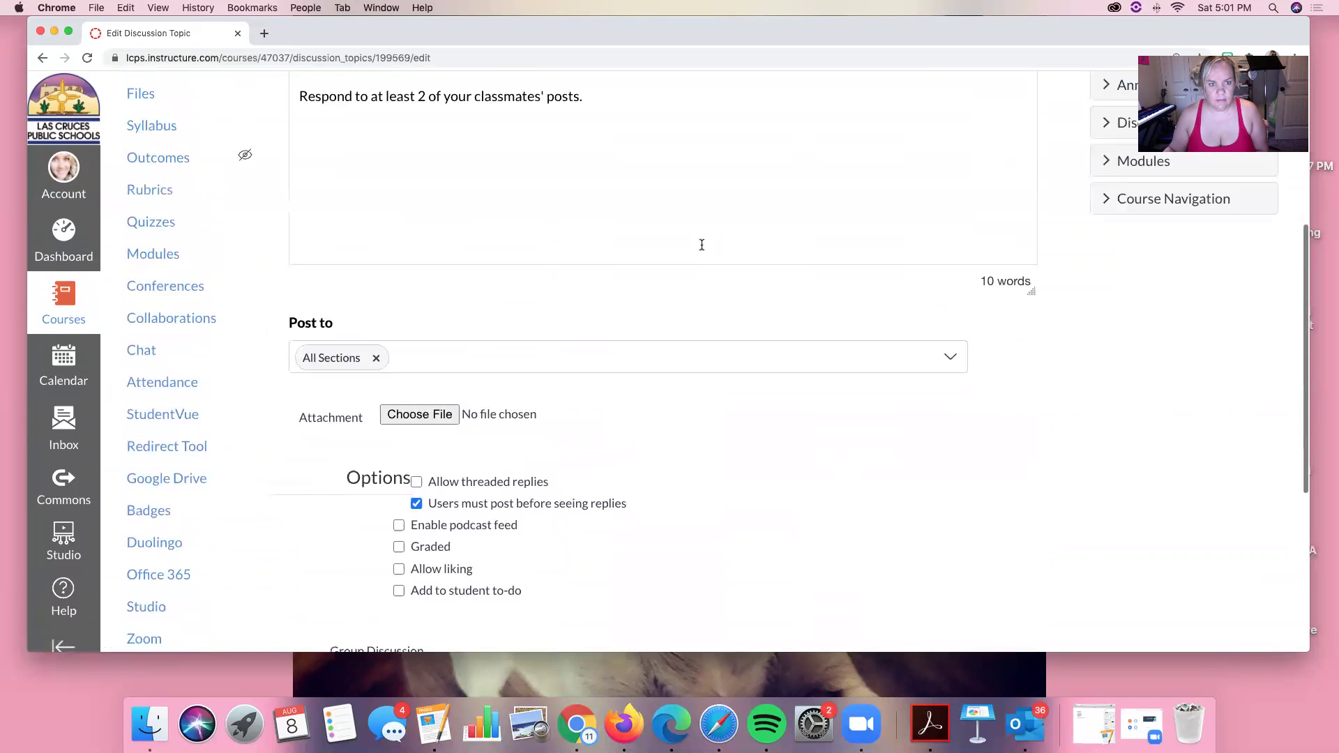
pyautogui.scroll(-10, 702, 245)
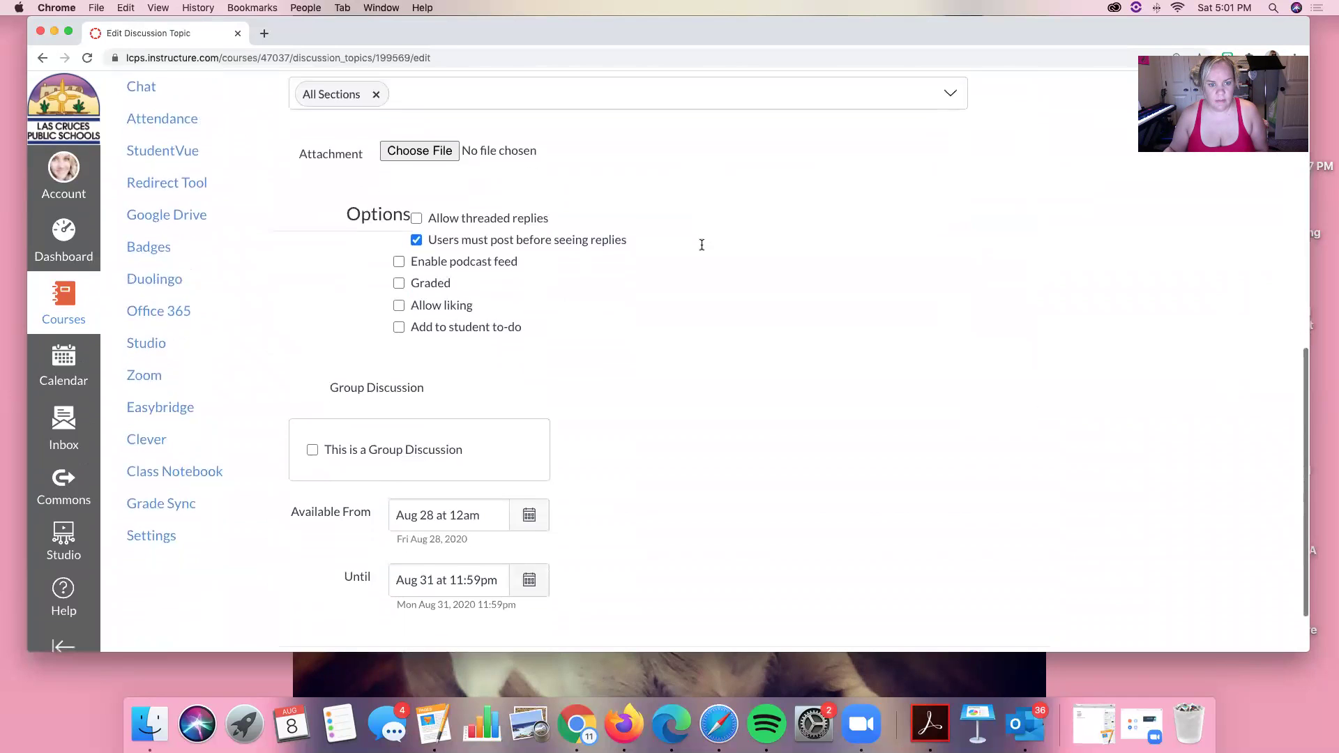
pyautogui.scroll(2, 474, 223)
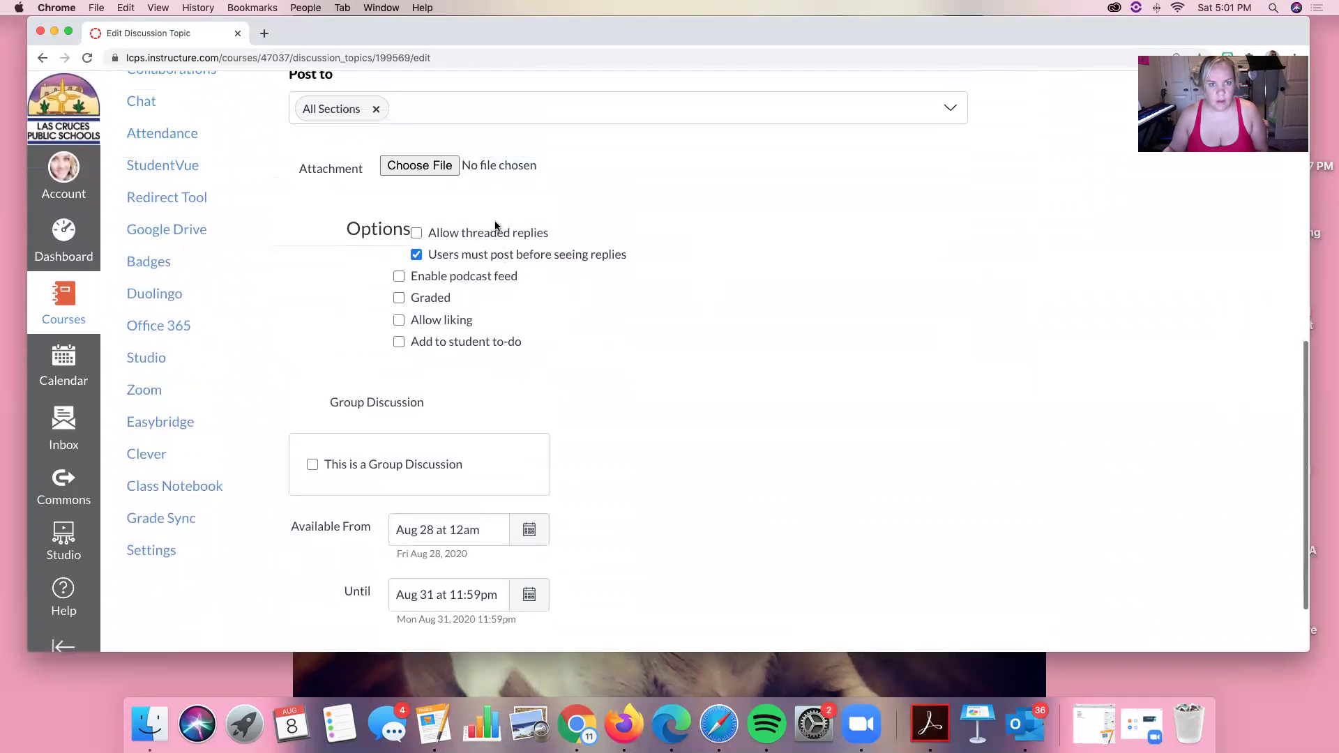
pyautogui.scroll(8, 421, 245)
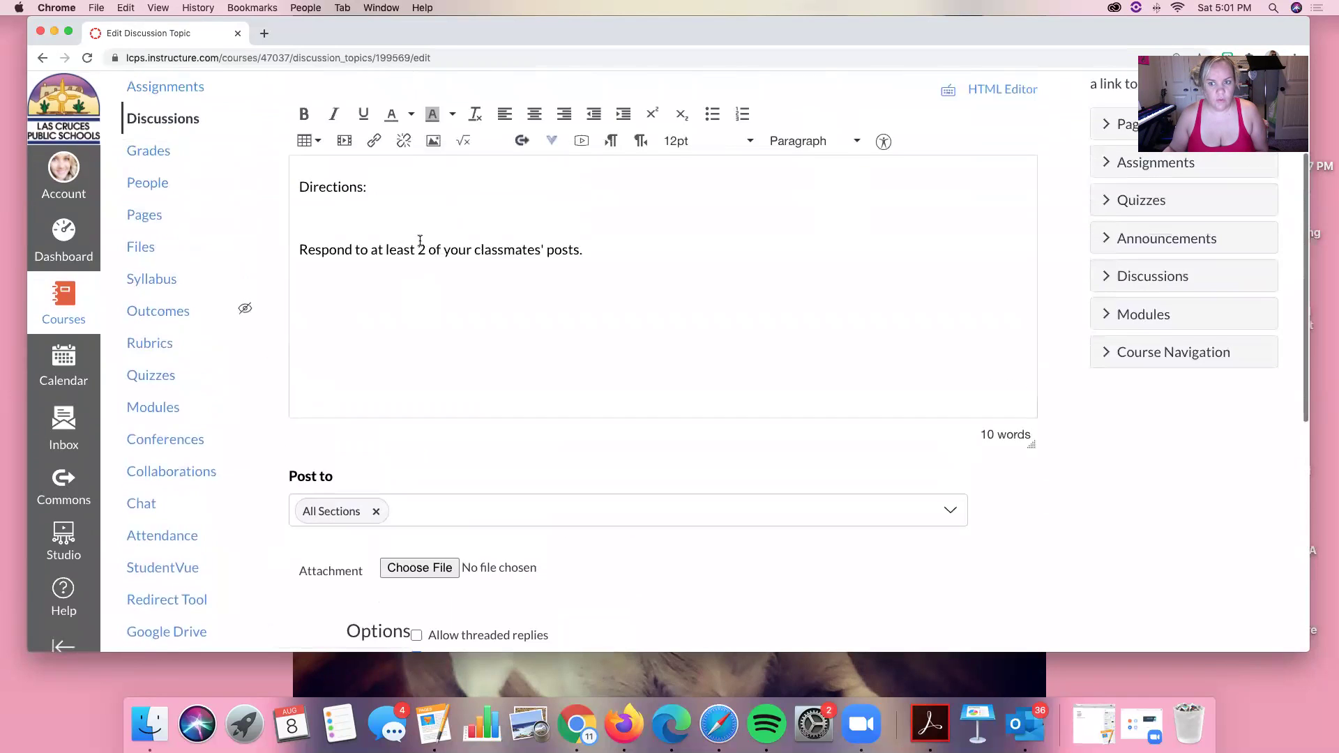
pyautogui.scroll(-10, 421, 242)
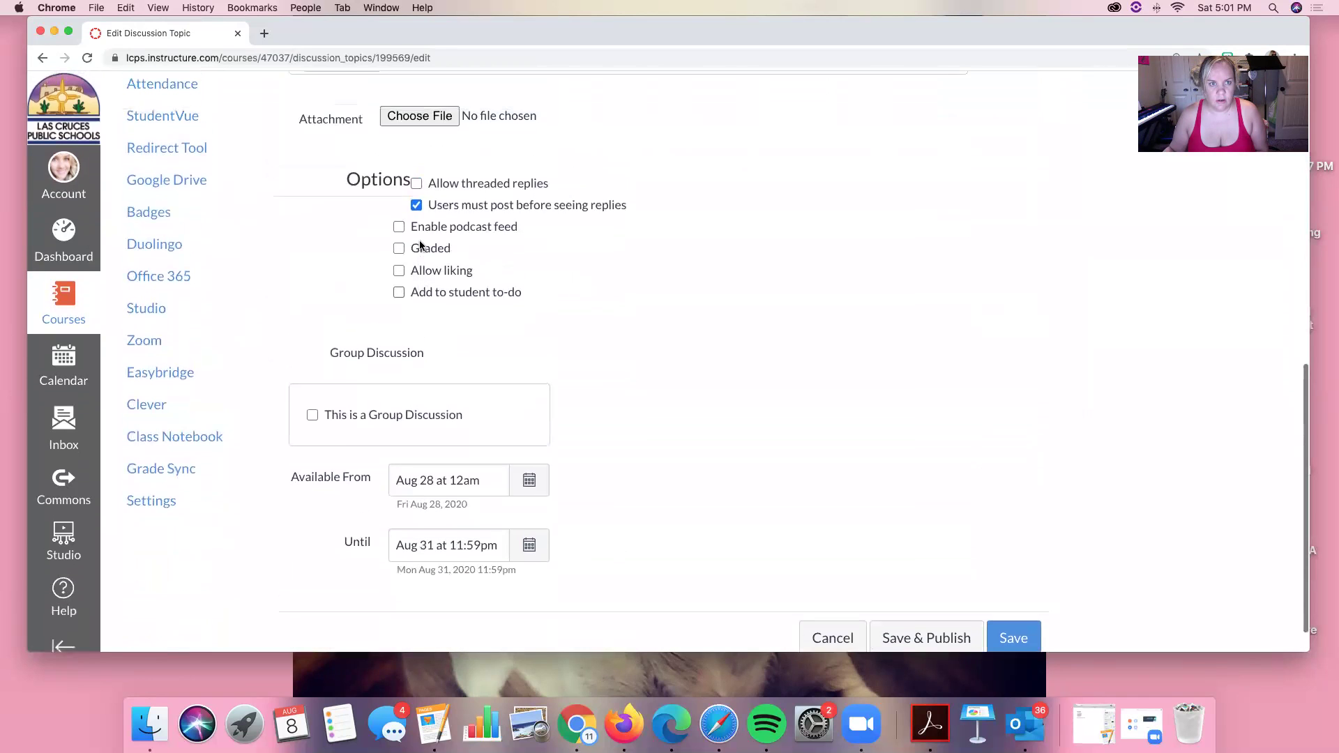
pyautogui.scroll(2, 421, 242)
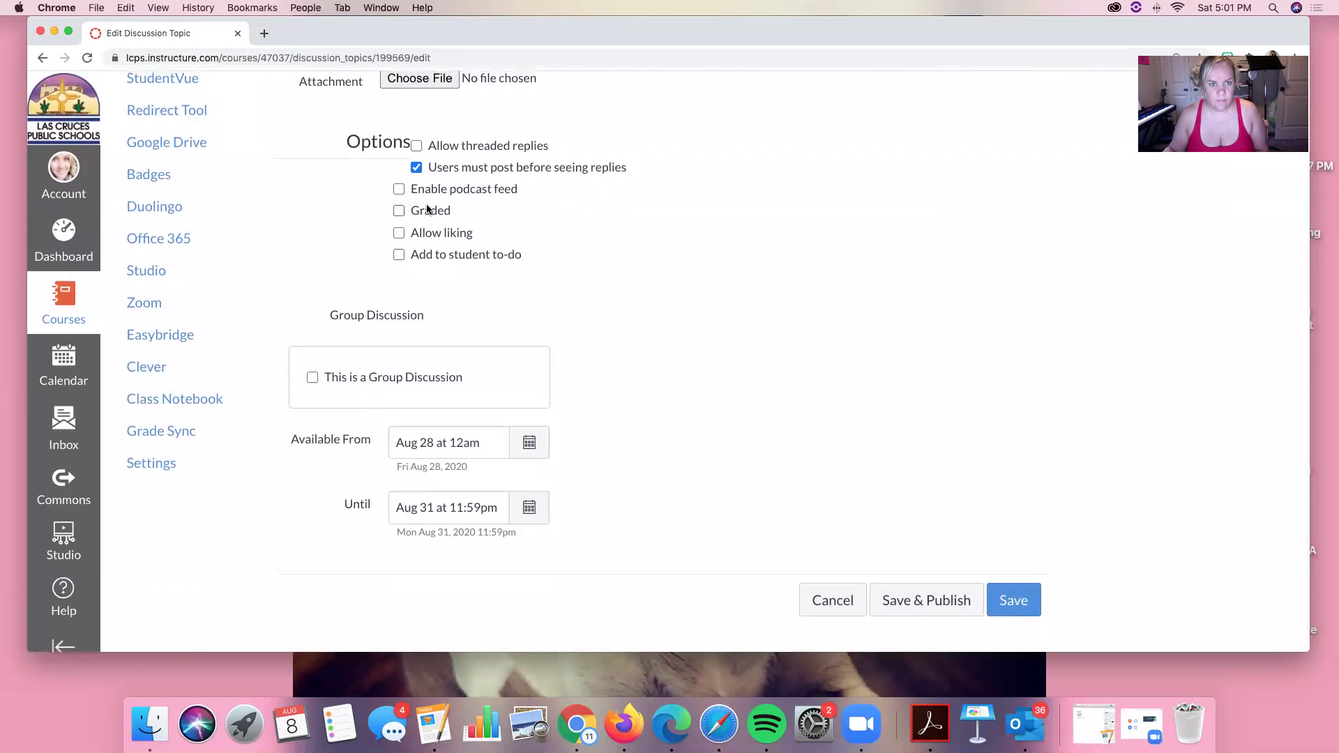
pyautogui.scroll(-1, 433, 191)
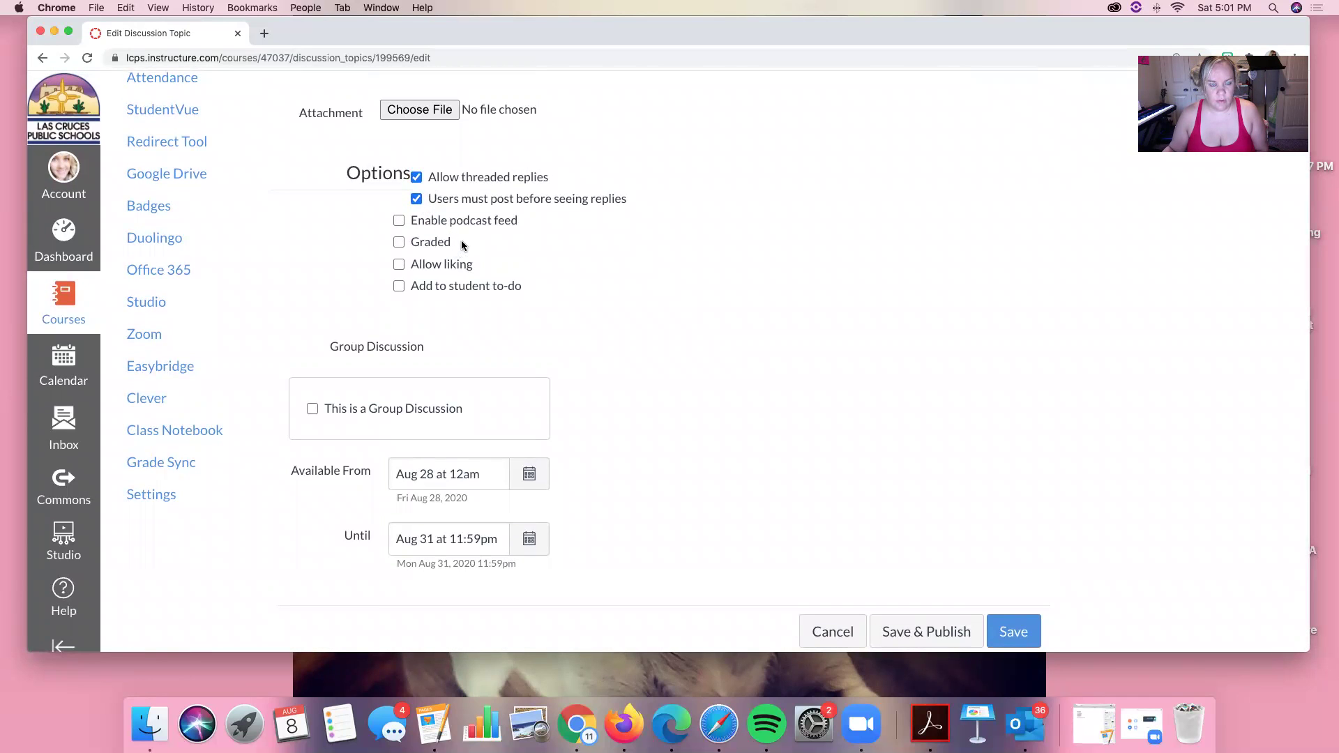
pyautogui.scroll(-1, 412, 244)
pyautogui.click(1003, 613)
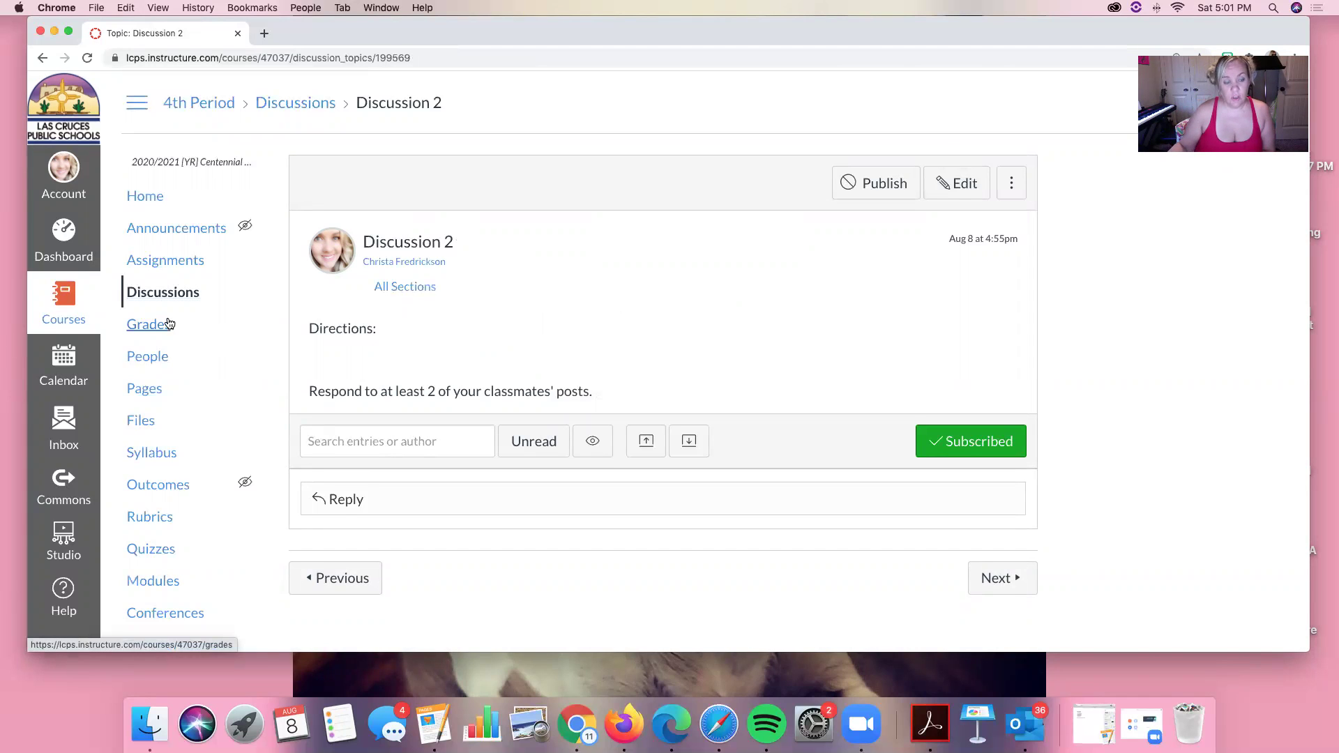
# Open Quiz 2 from the course Quizzes list
pyautogui.scroll(-3, 168, 322)
pyautogui.click(207, 439)
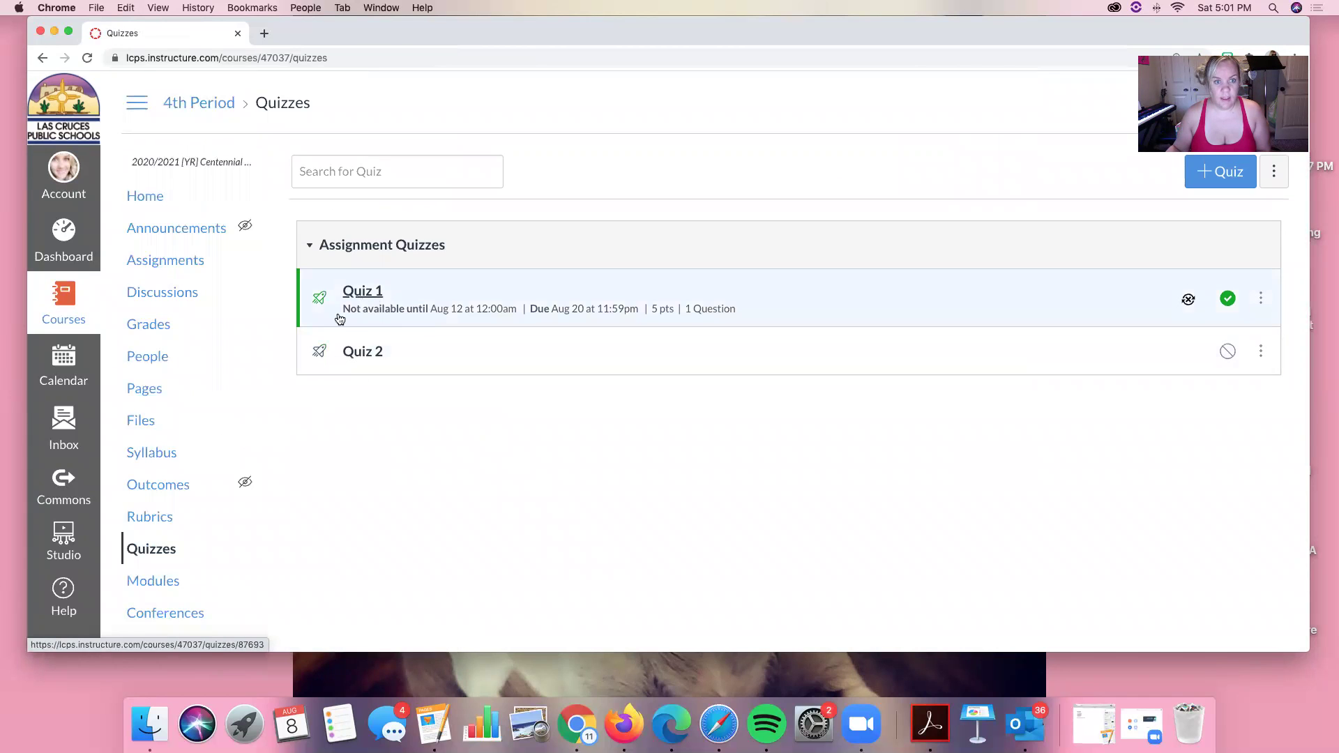
pyautogui.click(353, 355)
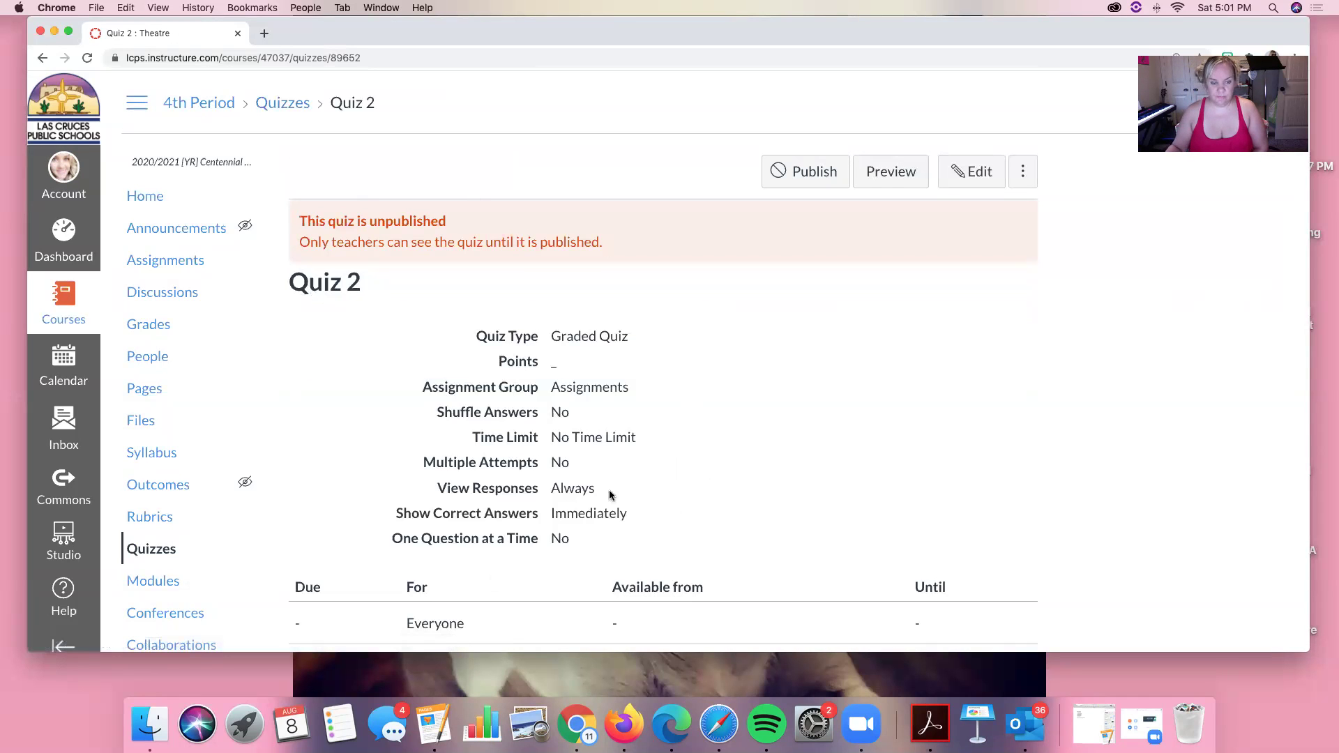
# Edit Quiz 2 and enter the instruction heading 'Directions:' followed by a blank line
pyautogui.click(947, 177)
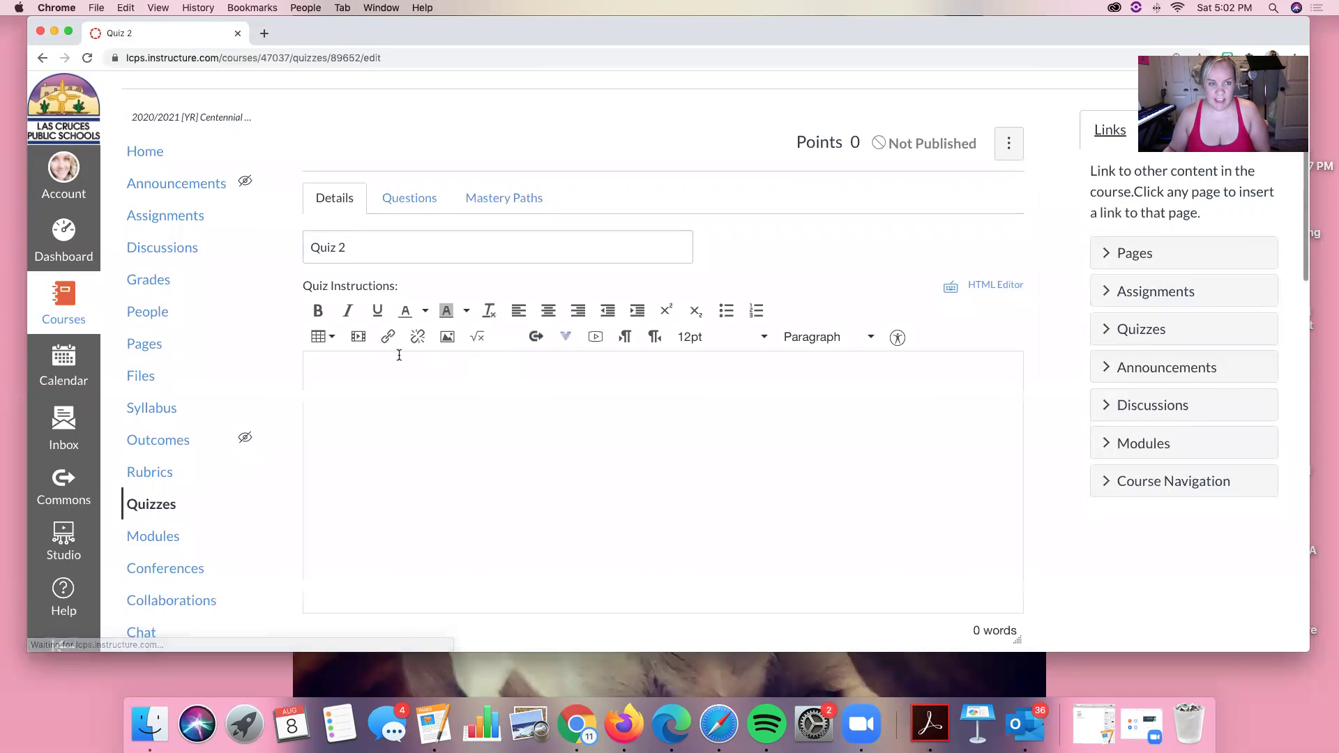
pyautogui.click(354, 402)
pyautogui.write('d')
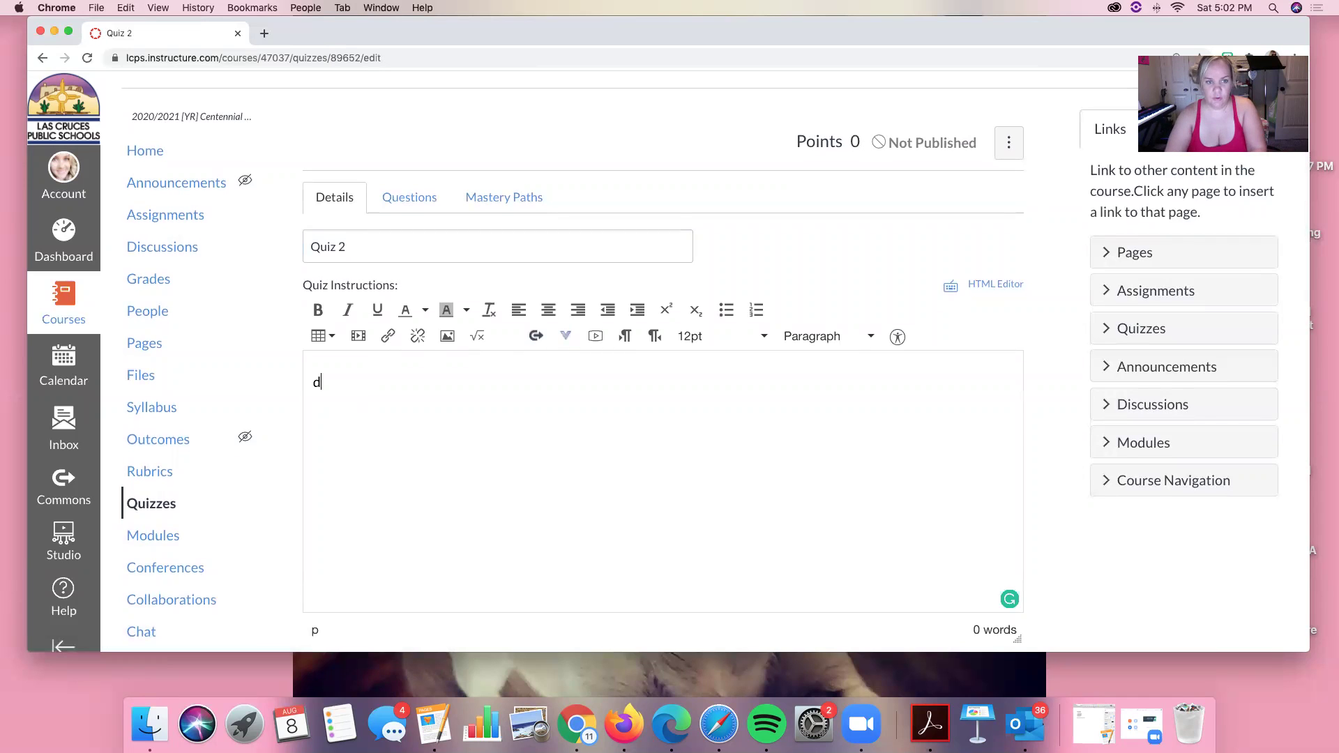
pyautogui.write('recit')
pyautogui.press('BackSpace')
pyautogui.press('BackSpace')
pyautogui.press('BackSpace')
pyautogui.press('BackSpace')
pyautogui.press('BackSpace')
pyautogui.press('BackSpace')
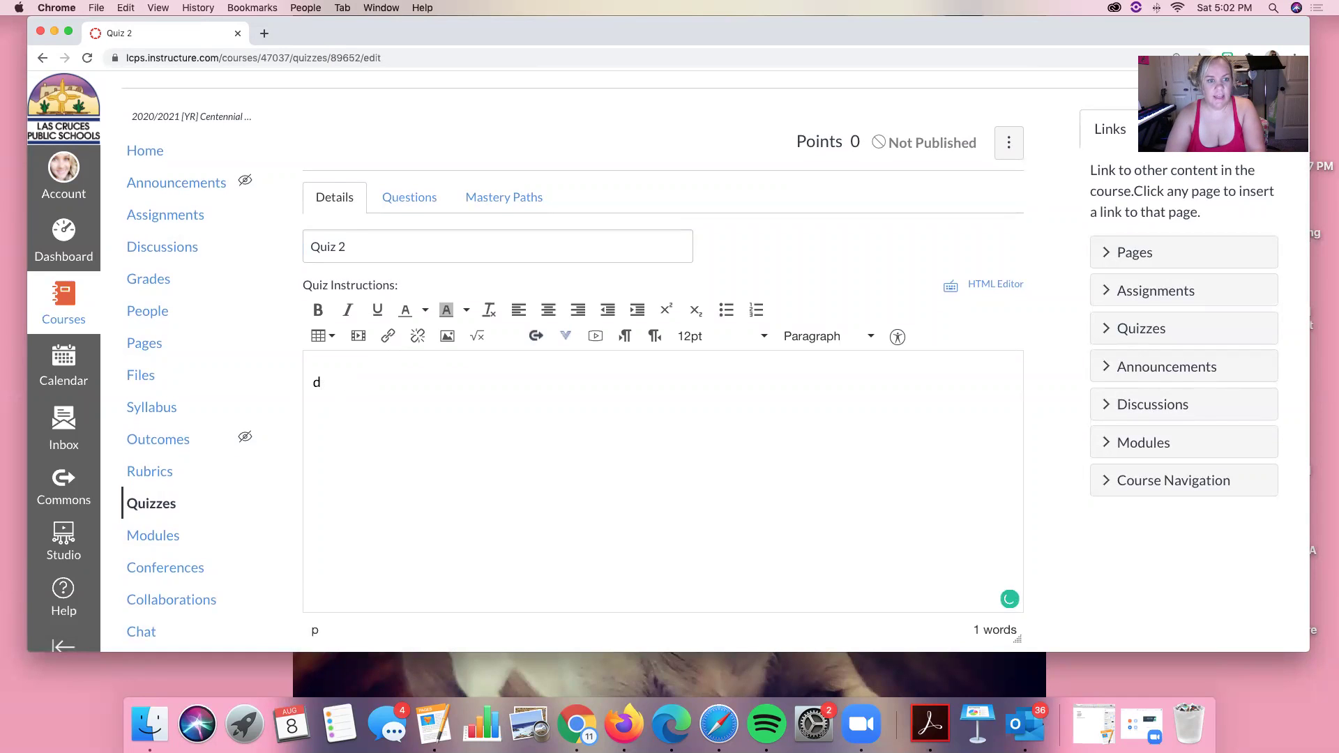
pyautogui.write('Directions')
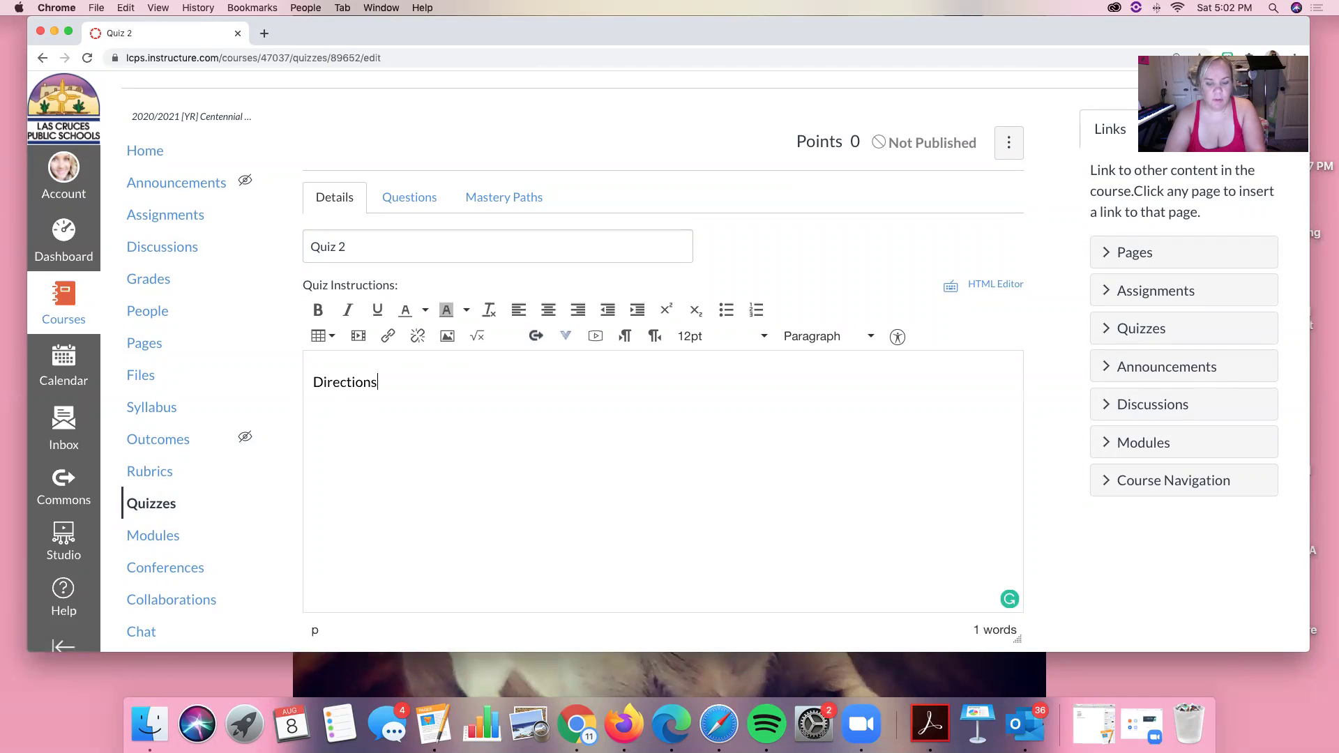
pyautogui.write(':')
pyautogui.press('Return')
pyautogui.press('Return')
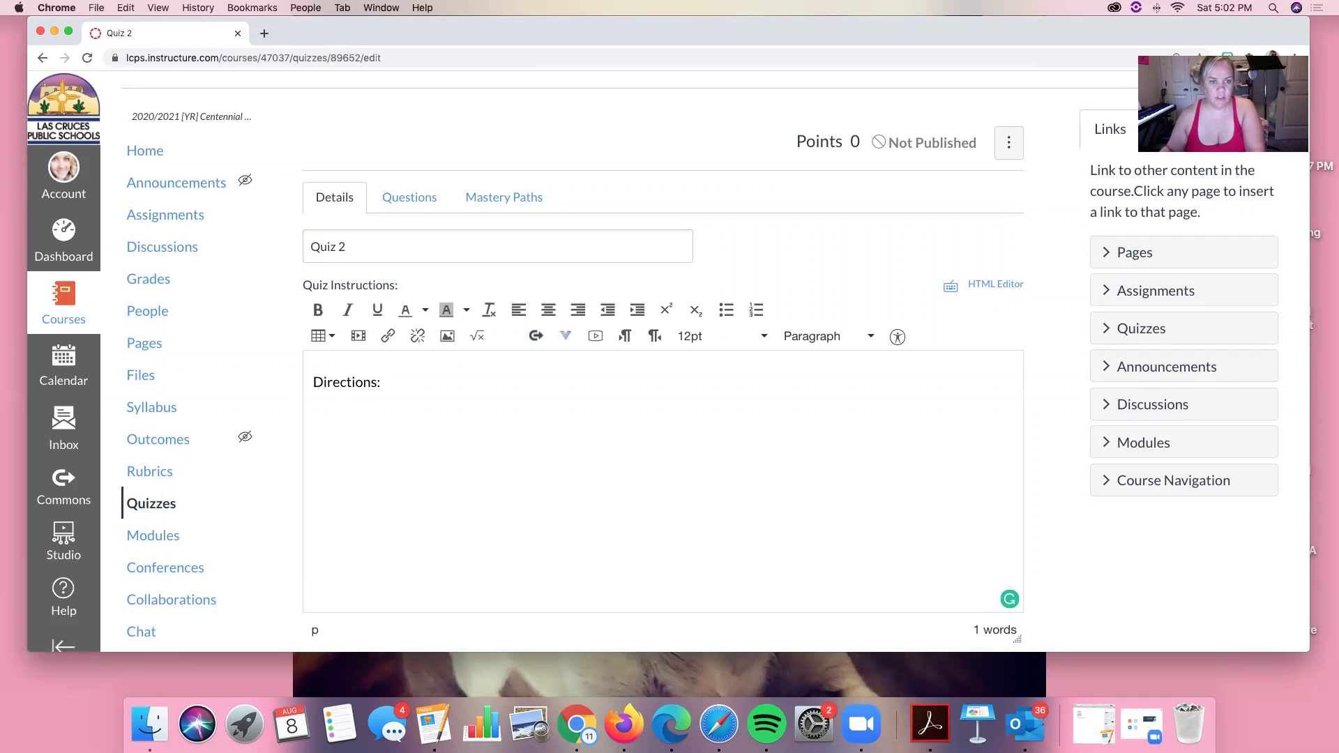
# Turn on Shuffle Answers and set a 60-minute time limit
pyautogui.scroll(-5, 355, 402)
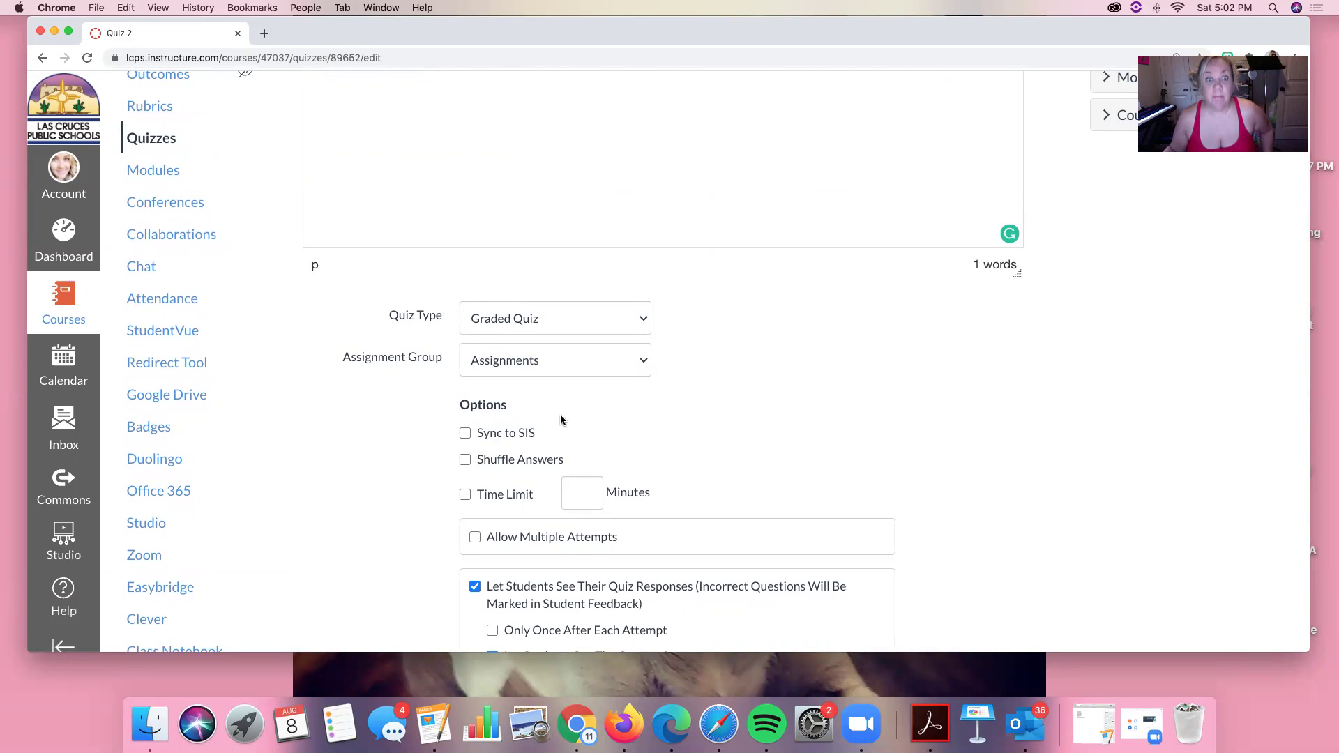
pyautogui.scroll(-1, 575, 425)
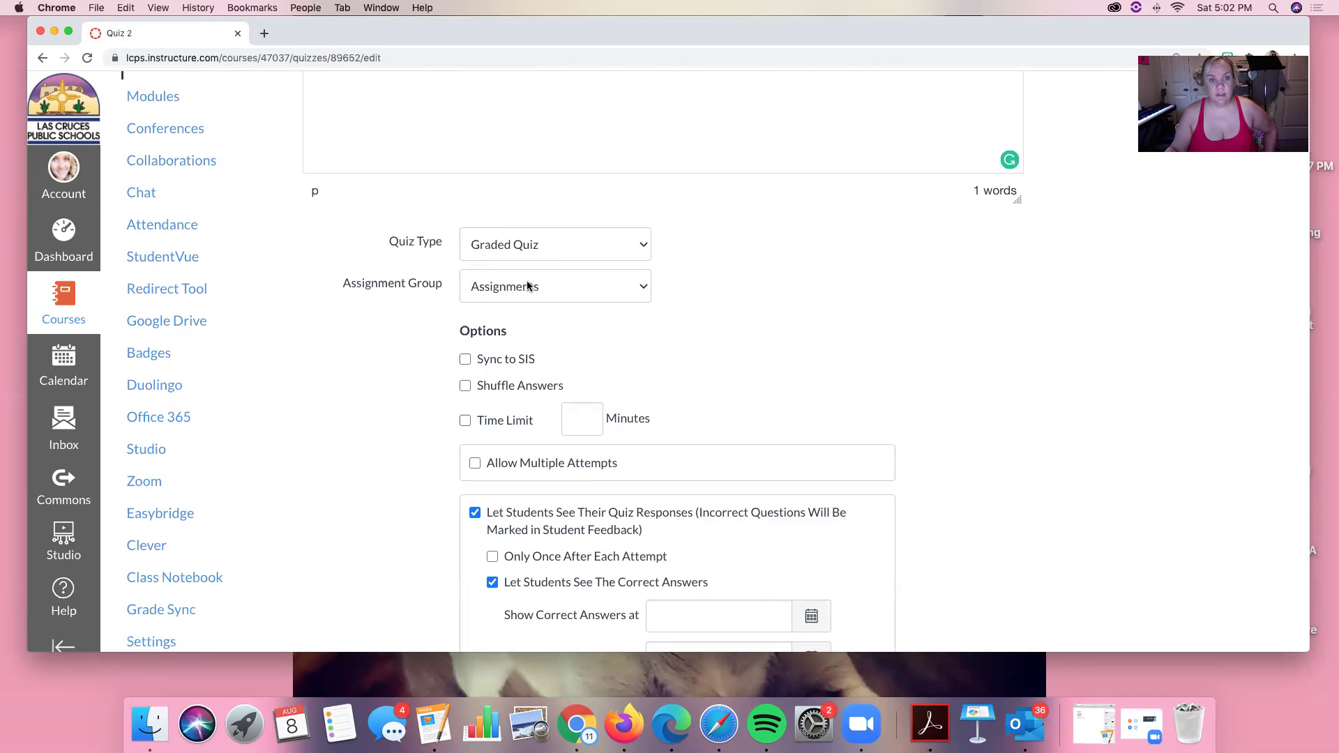
pyautogui.click(466, 387)
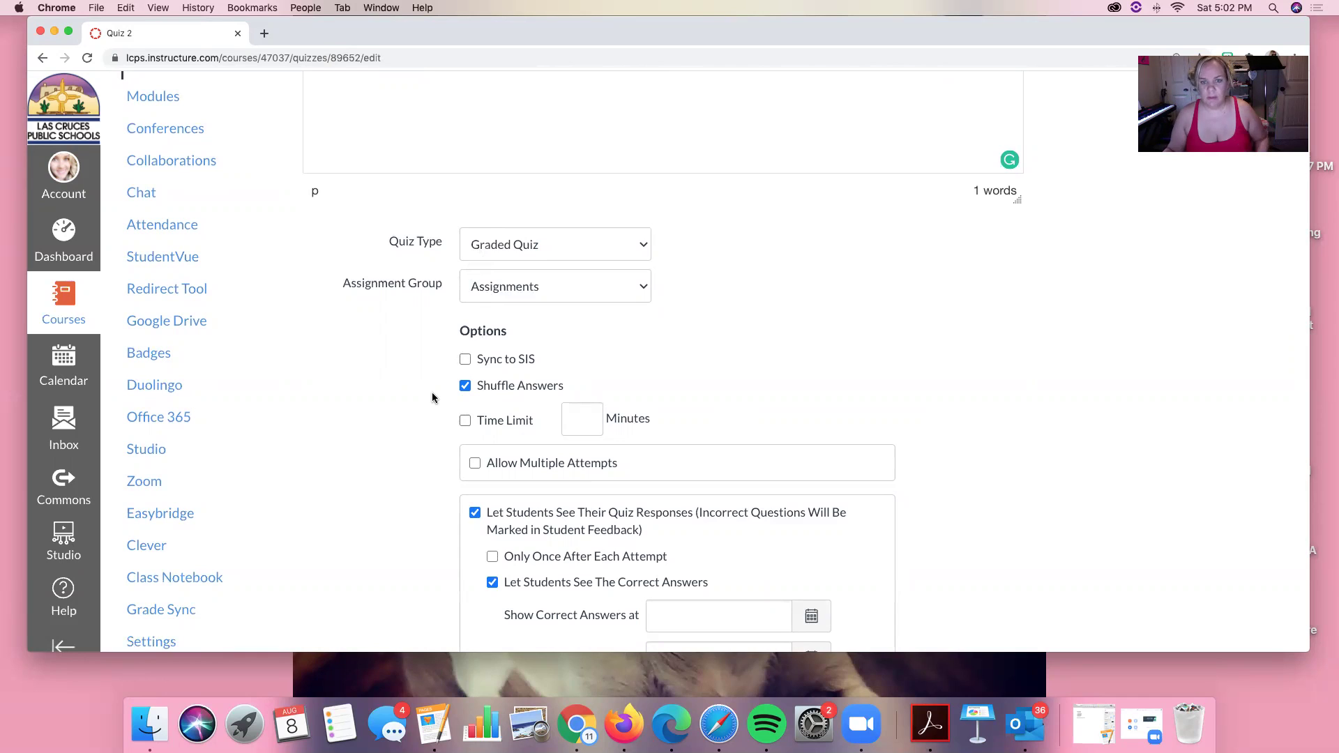
pyautogui.click(486, 423)
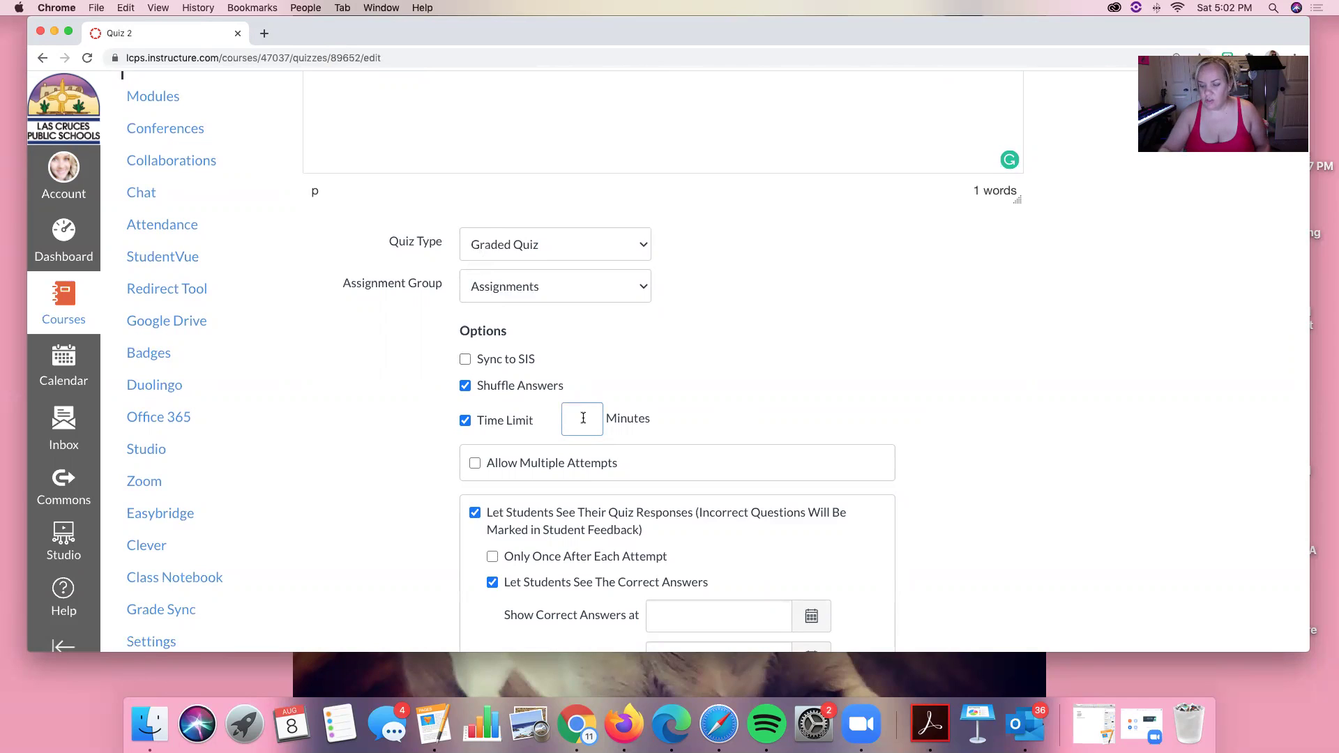
pyautogui.write('60')
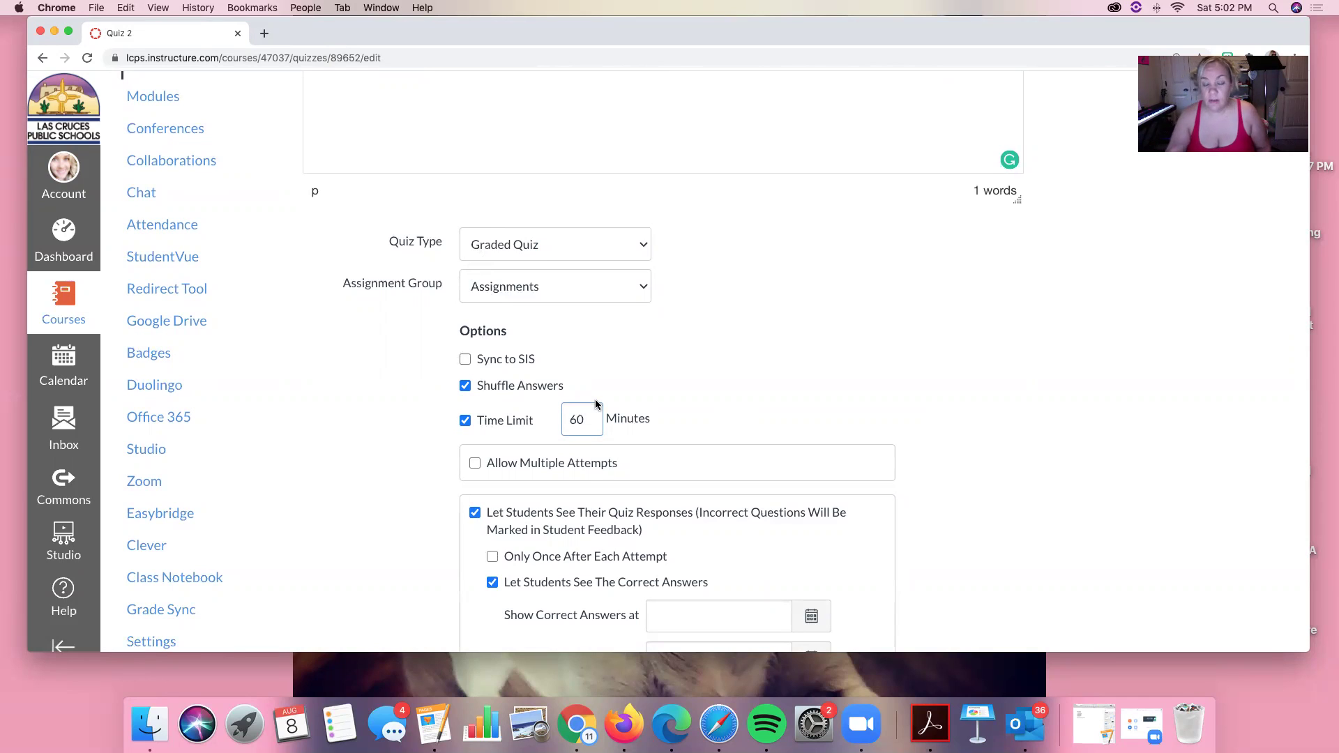
pyautogui.scroll(-3, 681, 419)
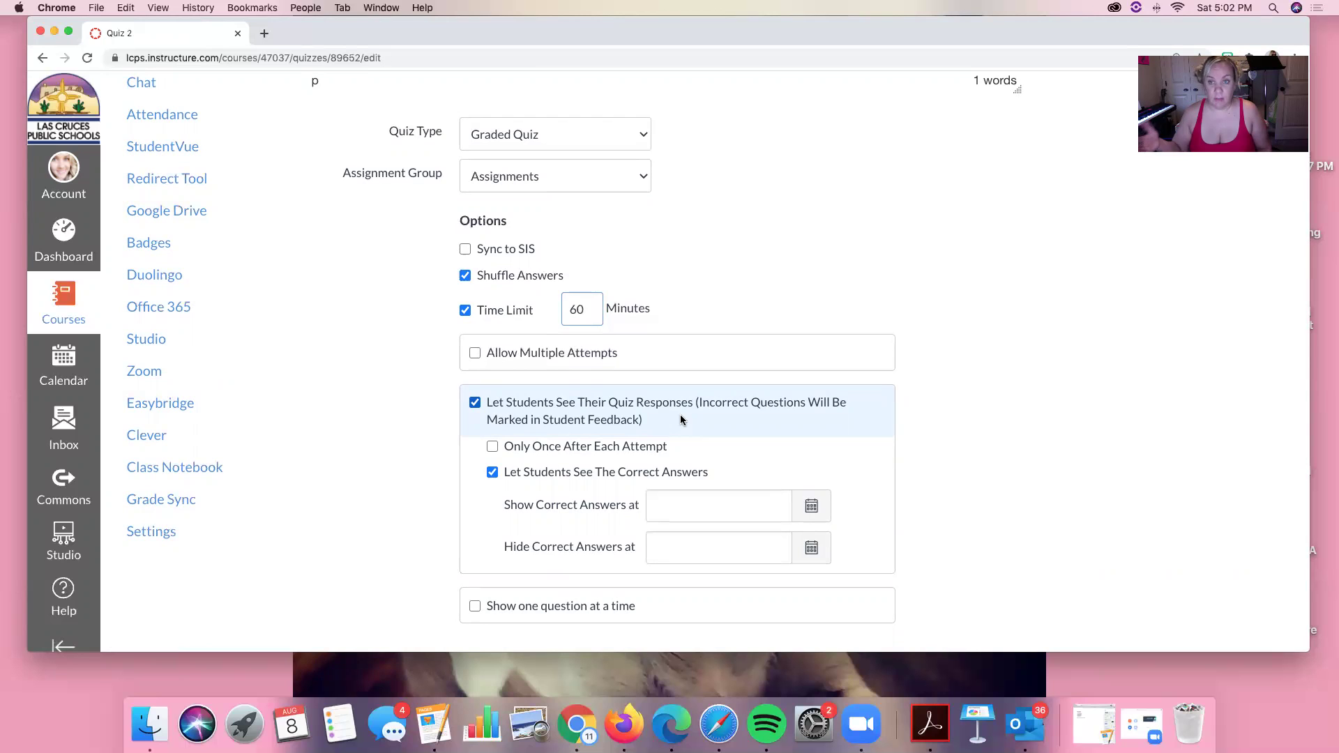
pyautogui.scroll(-3, 506, 364)
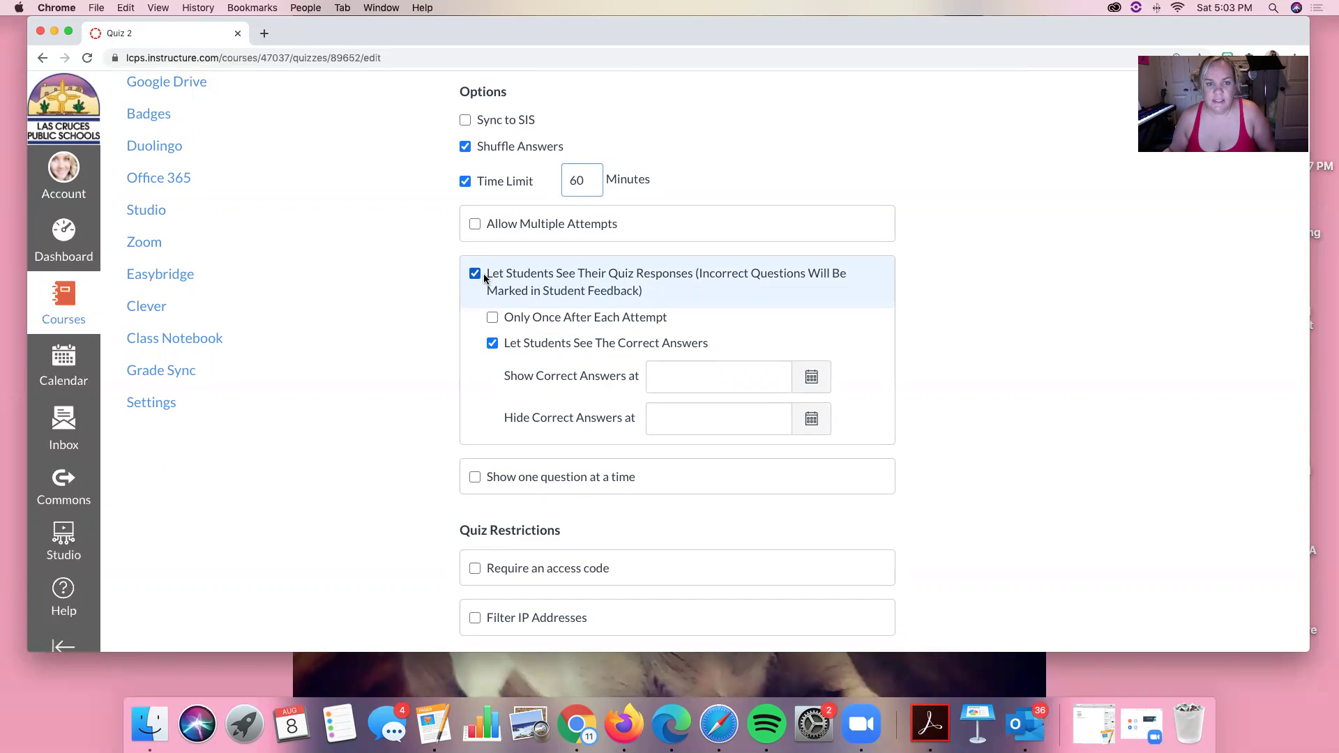
# Leave Quiz 2 at a single attempt, with Allow Multiple Attempts unchecked
pyautogui.click(474, 224)
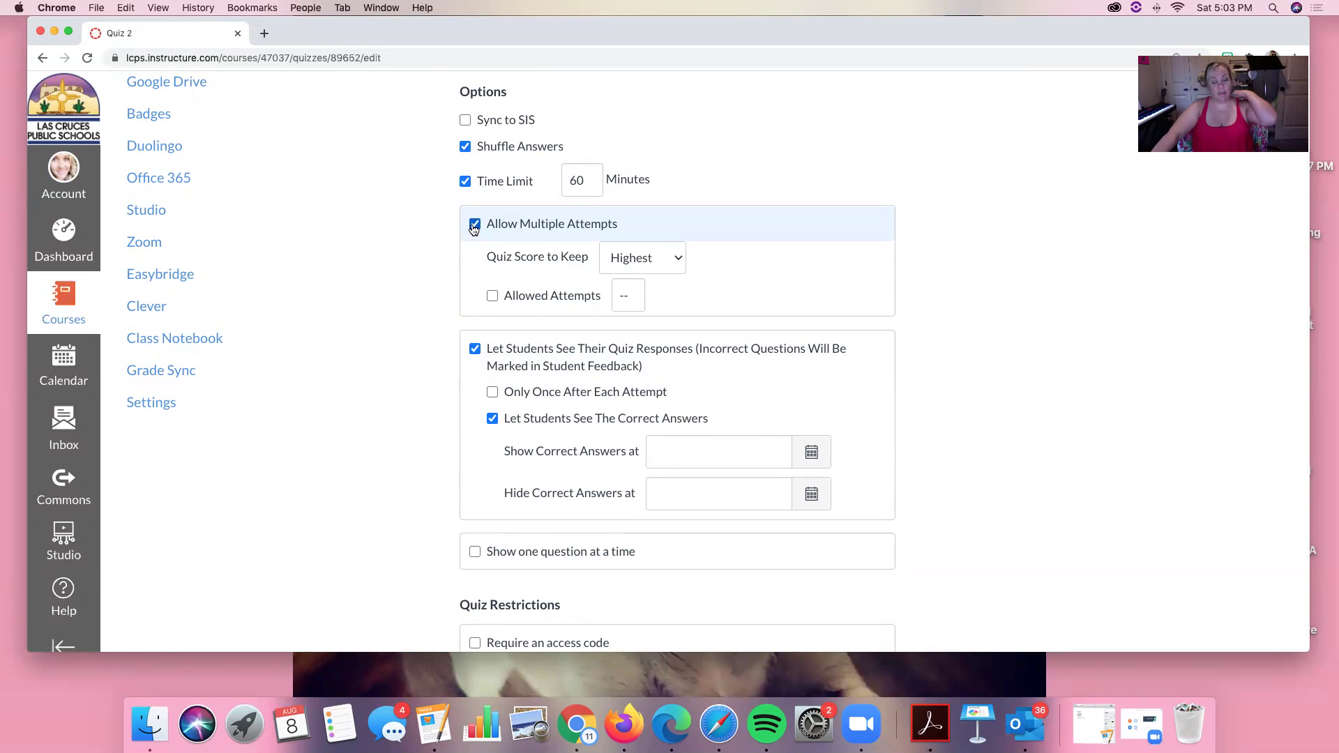
pyautogui.scroll(1, 473, 229)
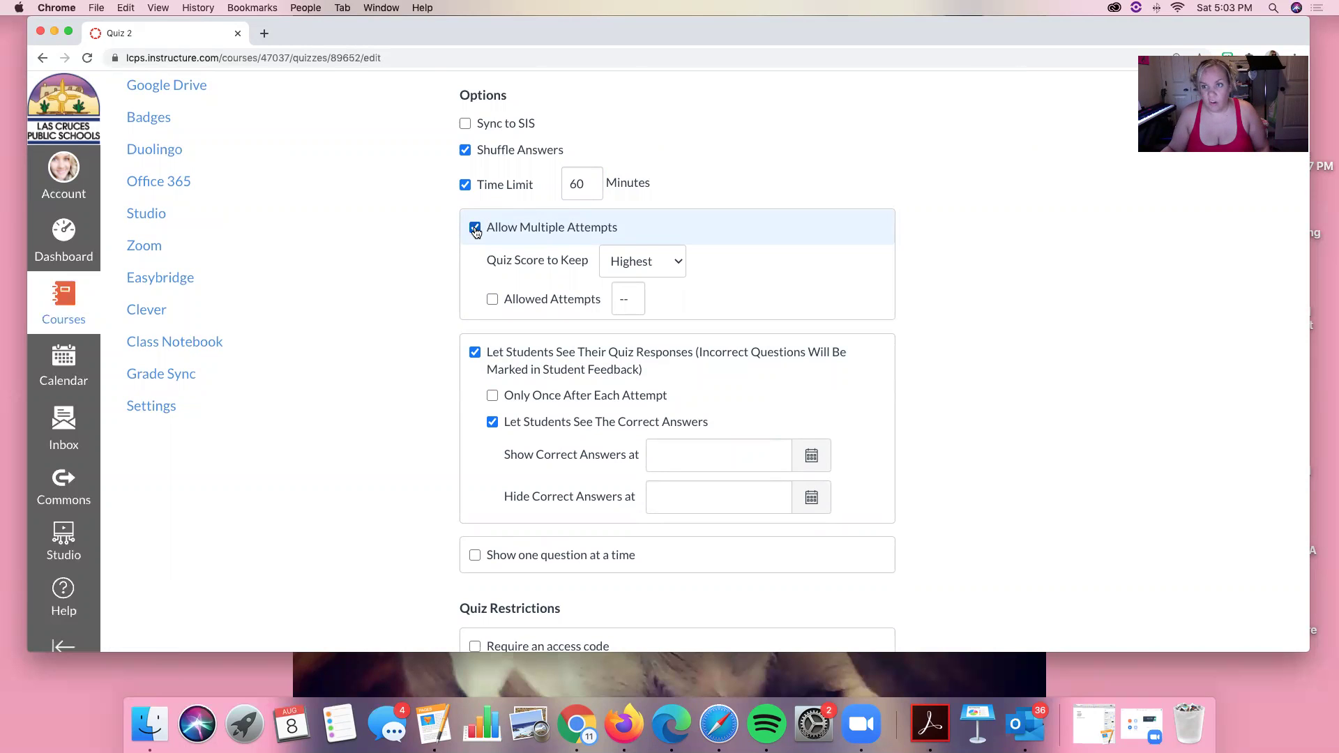
pyautogui.click(475, 228)
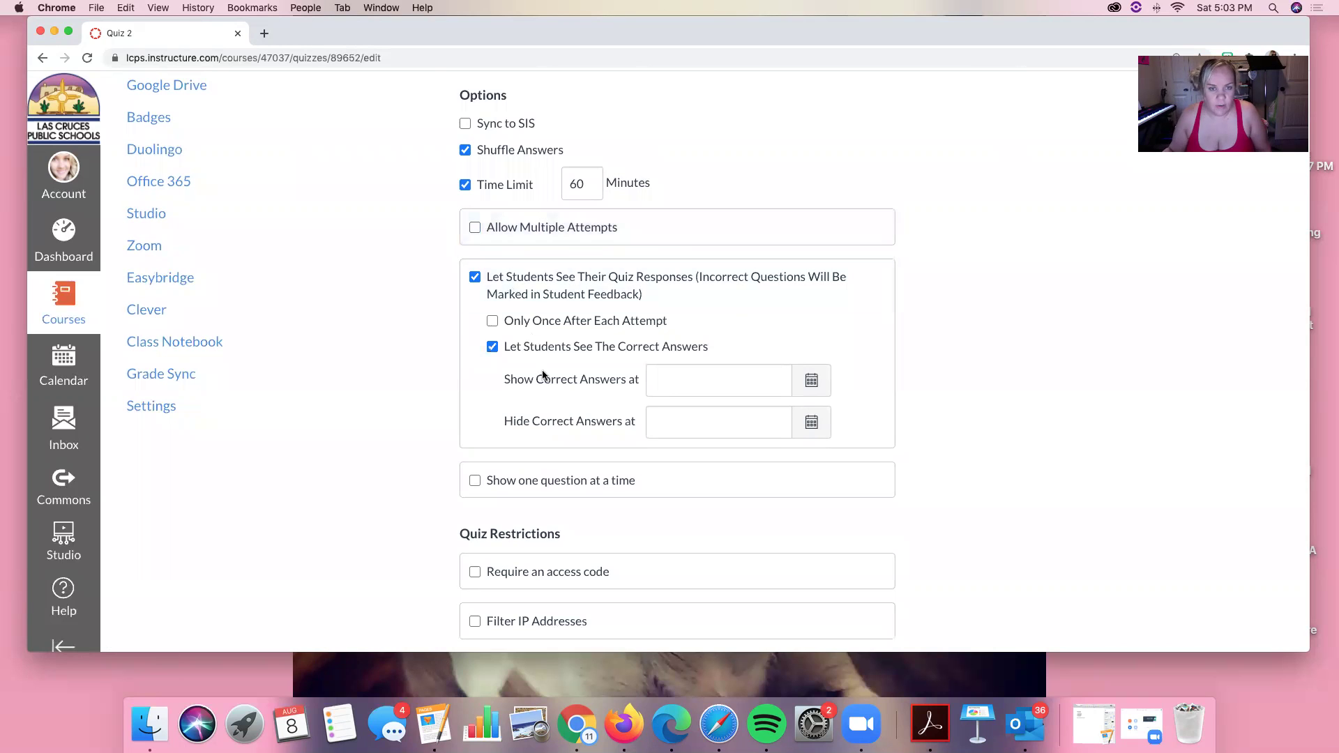
pyautogui.scroll(-1, 542, 368)
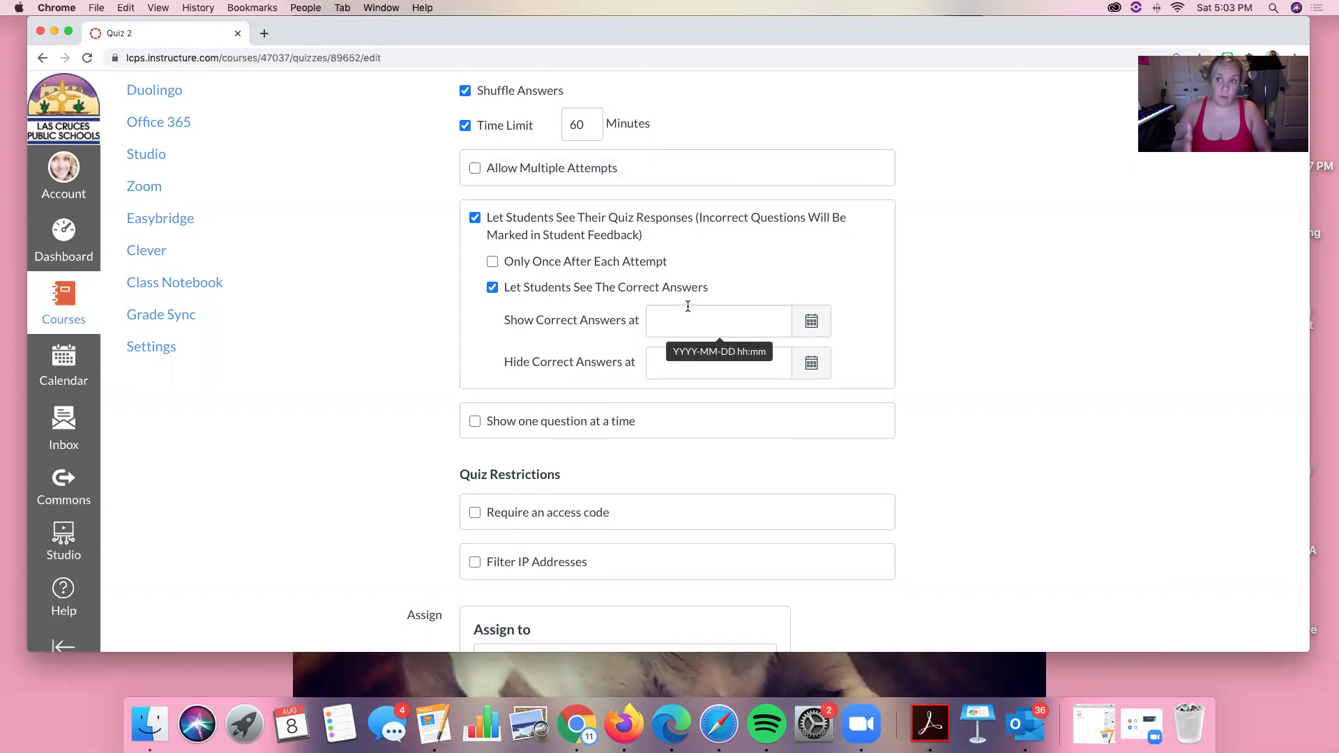
# Stop letting students see the correct answers, with no reveal date set
pyautogui.click(816, 329)
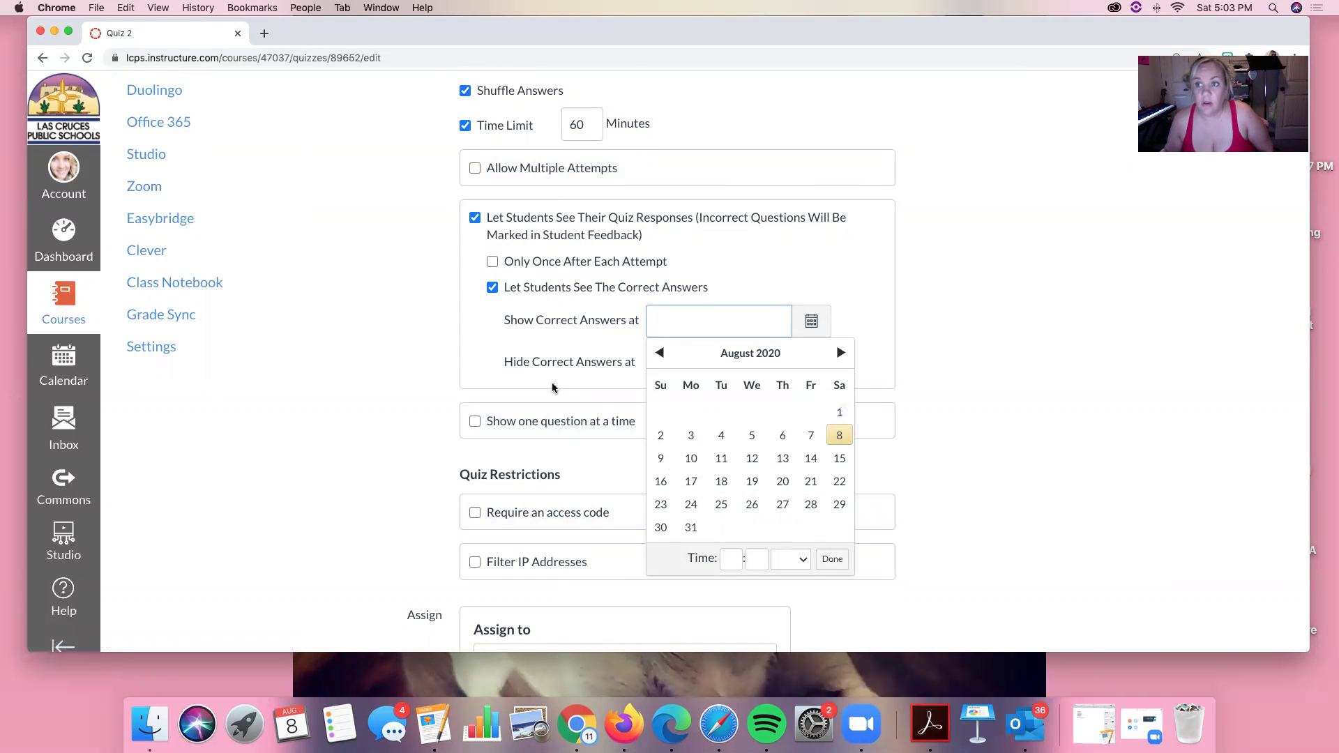
pyautogui.click(488, 291)
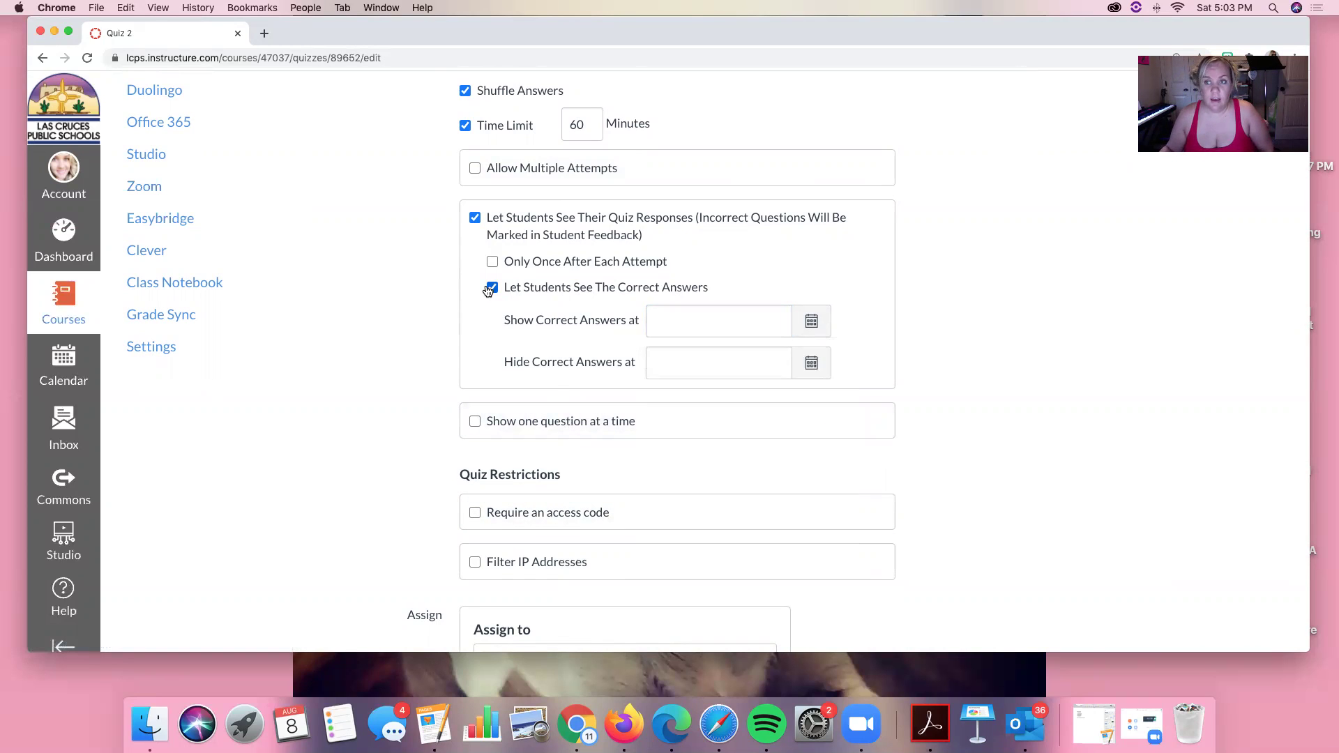
pyautogui.click(488, 291)
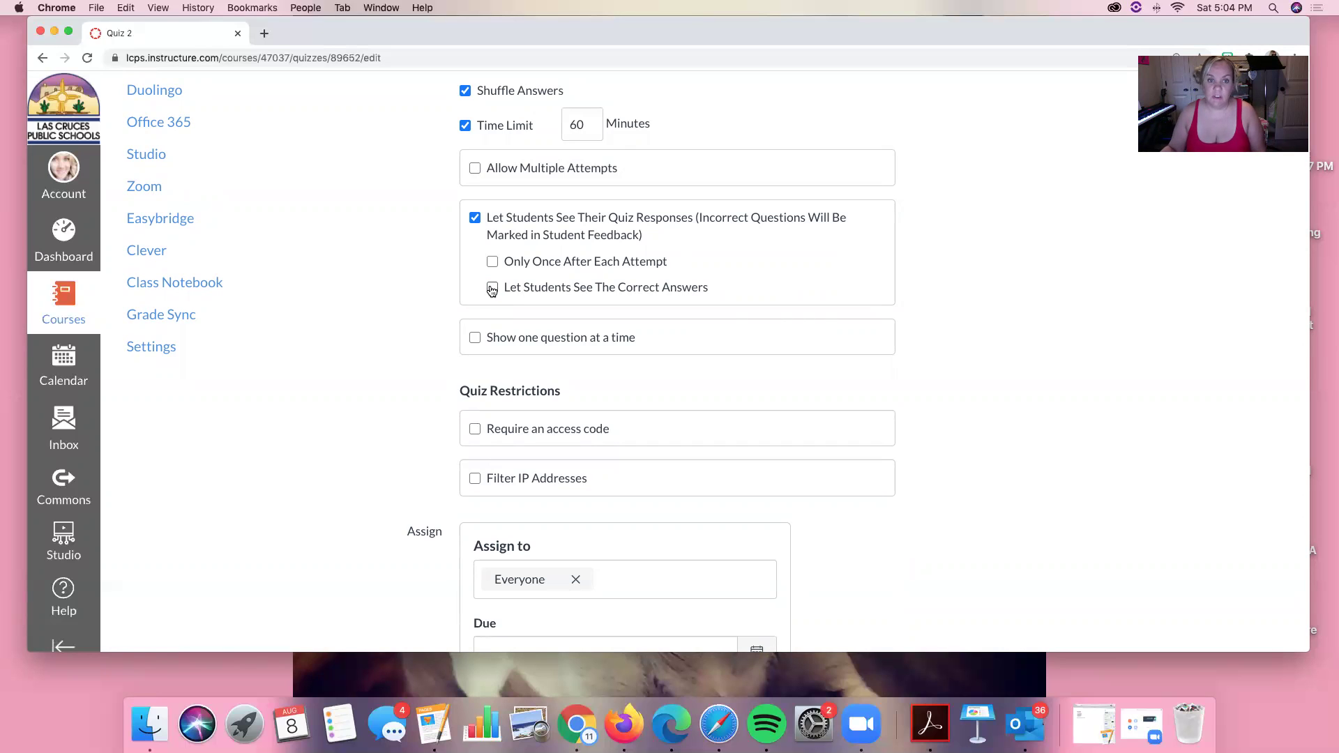
pyautogui.scroll(-3, 575, 287)
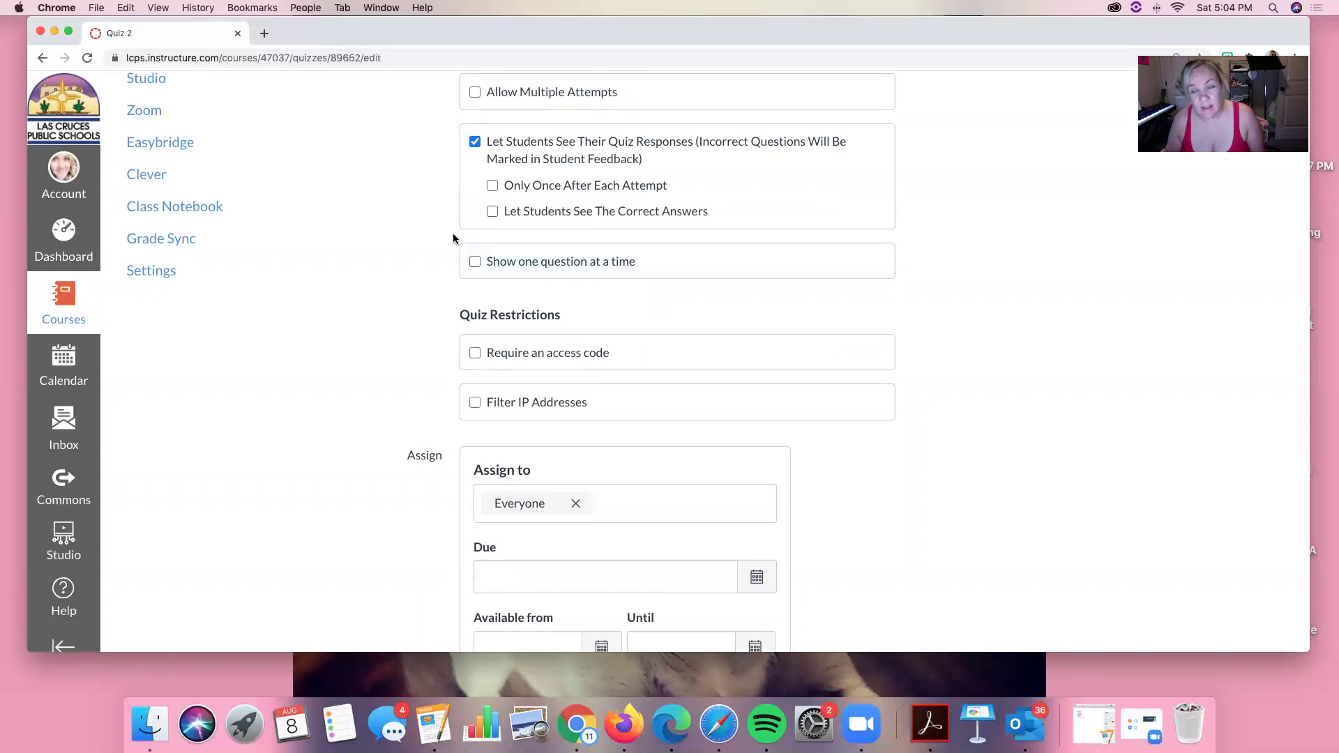
pyautogui.scroll(-4, 569, 295)
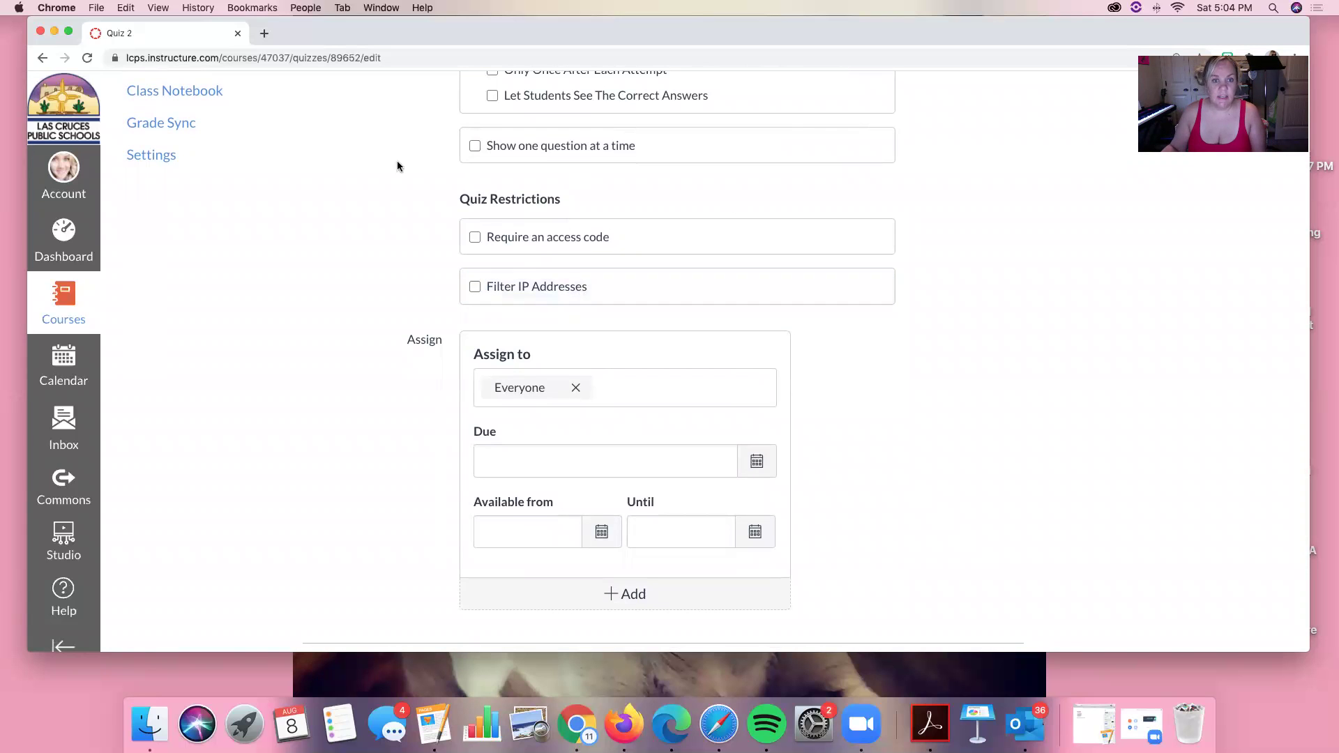
# Set Quiz 2's due date to Sep 1, 2020 at 11:59pm
pyautogui.scroll(-2, 774, 327)
pyautogui.click(757, 382)
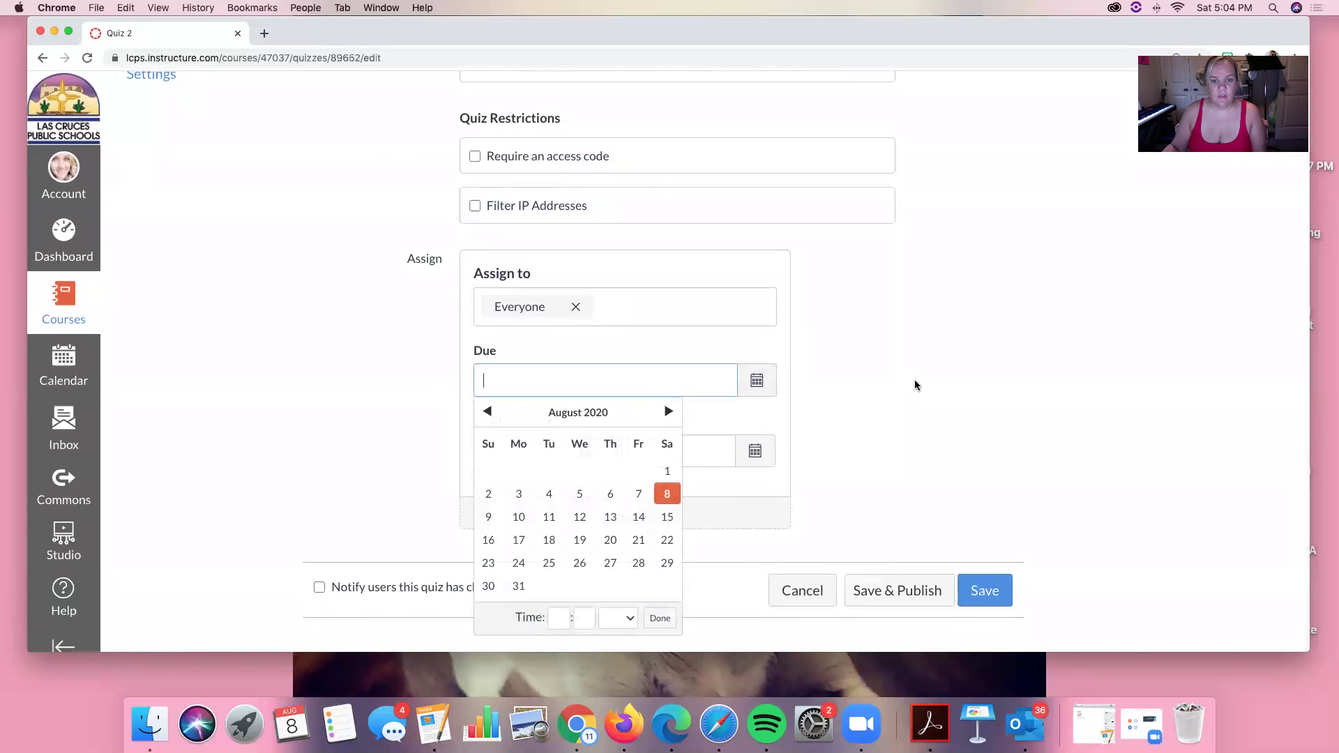
pyautogui.click(668, 413)
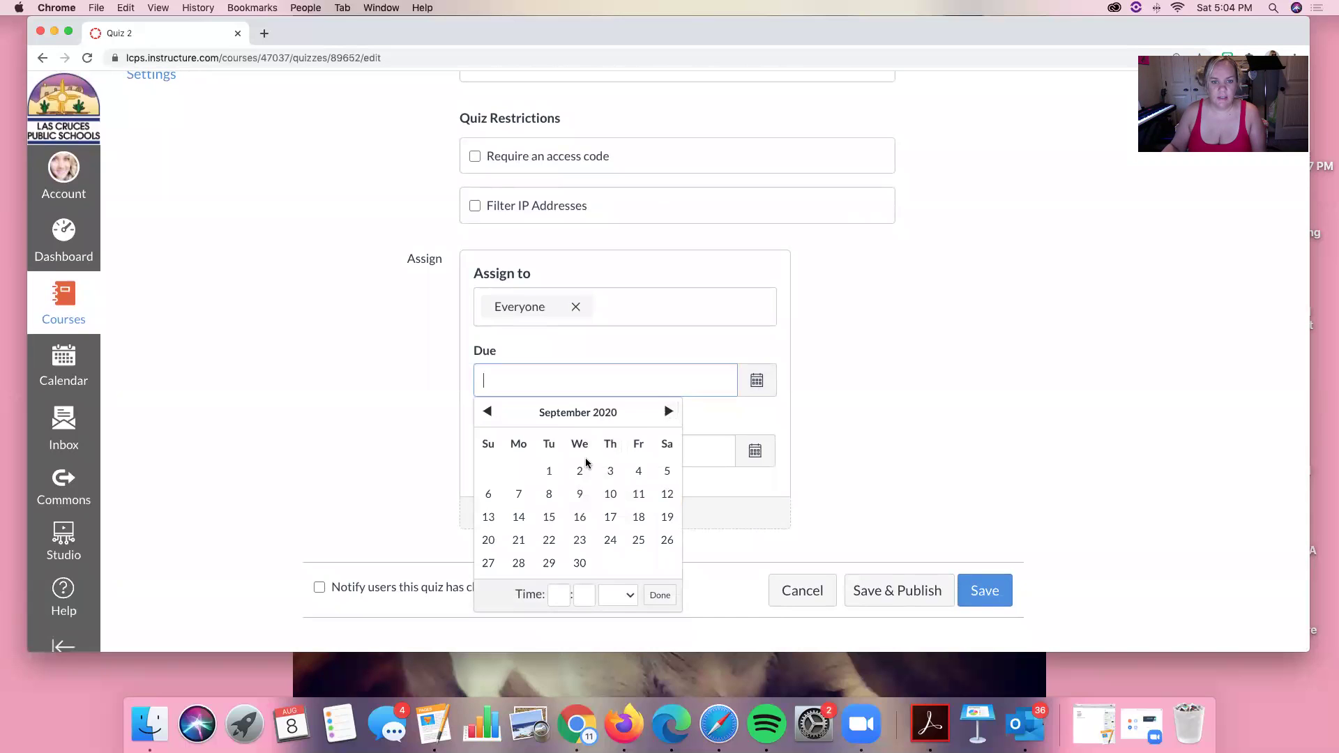
pyautogui.click(549, 471)
pyautogui.scroll(-1, 983, 432)
pyautogui.click(983, 431)
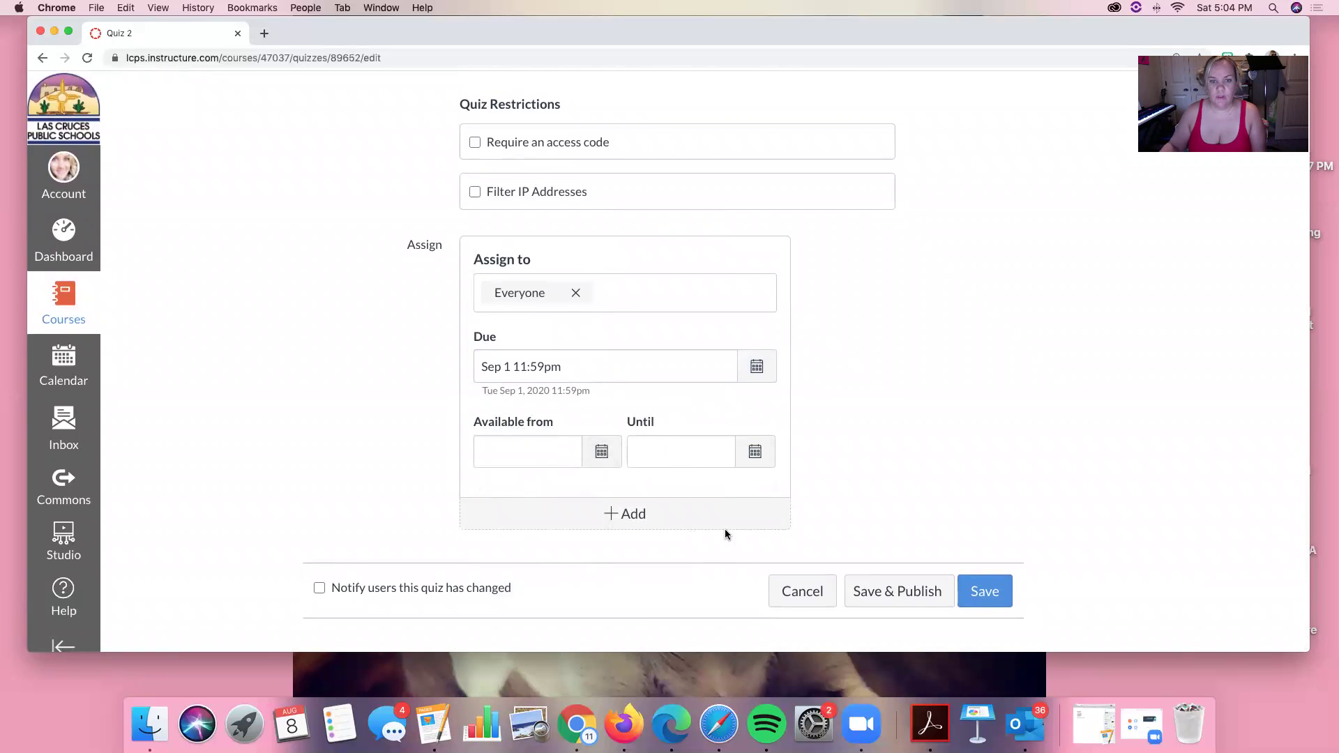
# Save and publish Quiz 2, then return to the Theatre course Modules page
pyautogui.click(995, 601)
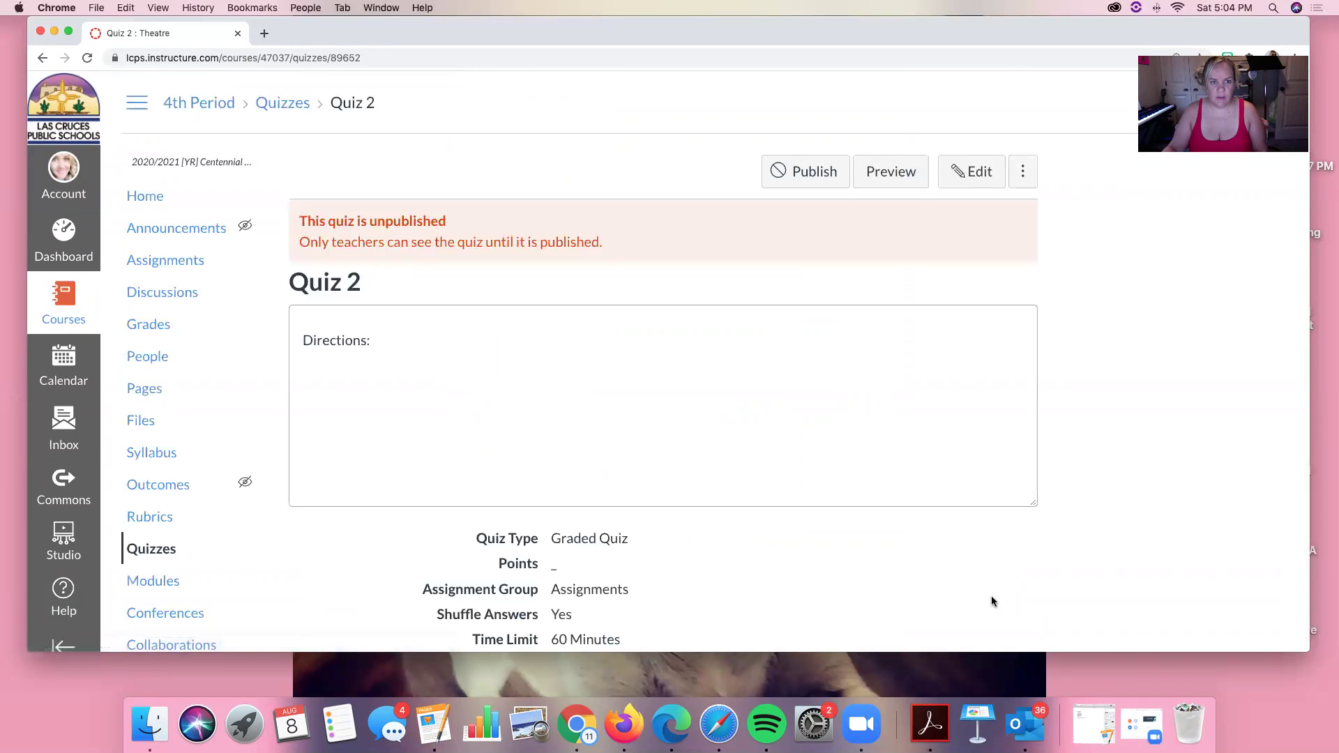
pyautogui.click(809, 171)
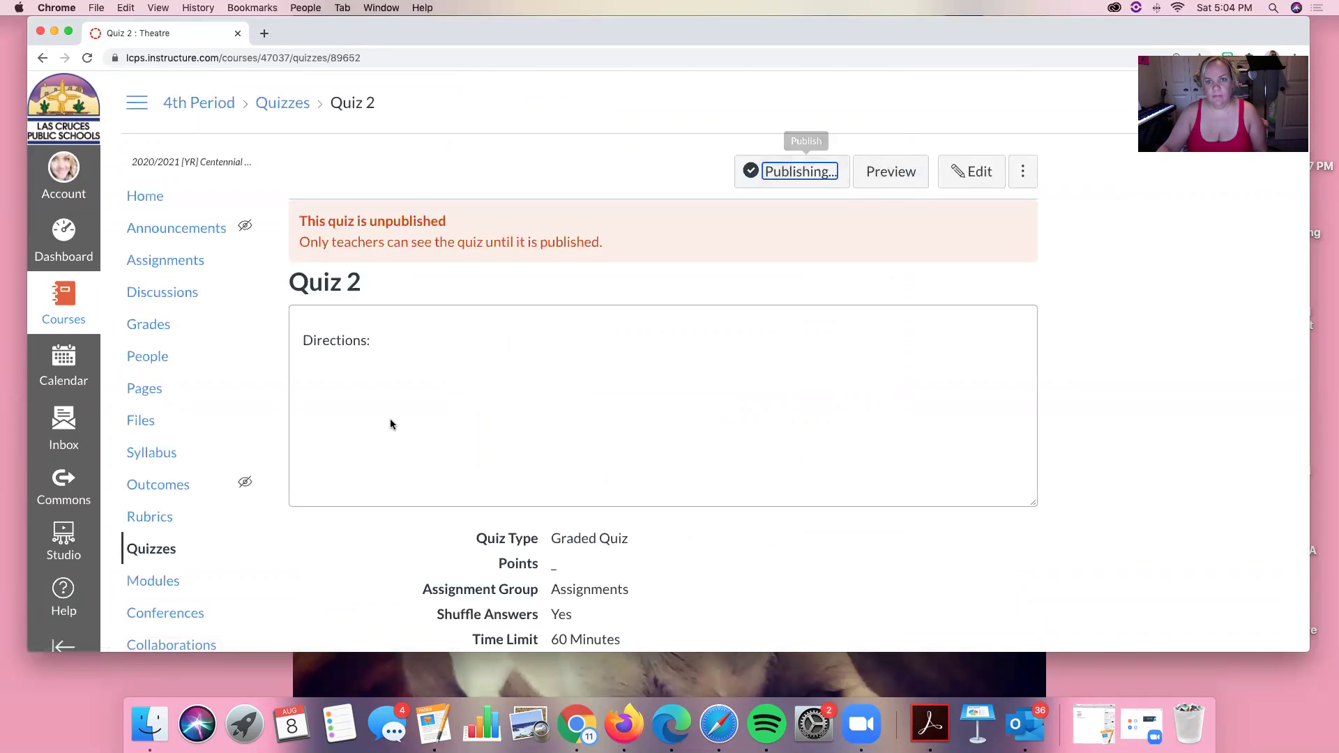
pyautogui.click(164, 292)
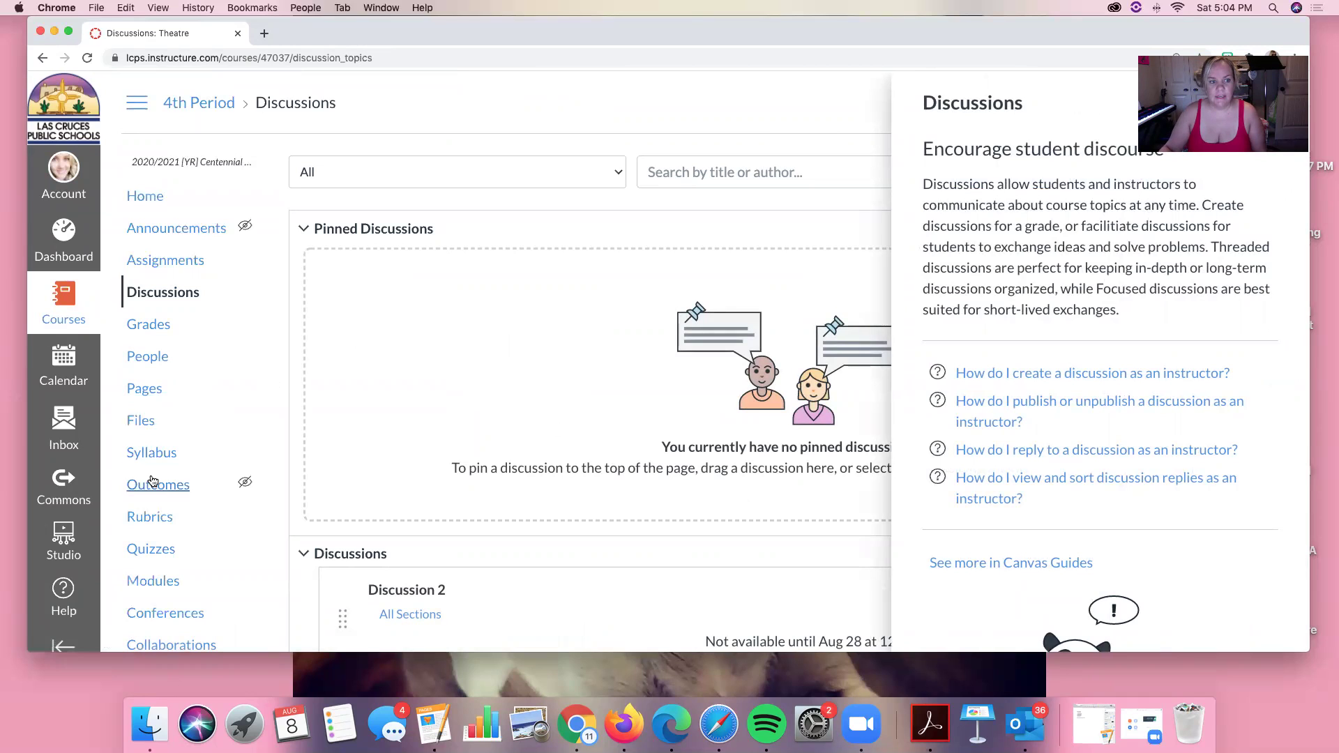
pyautogui.click(154, 581)
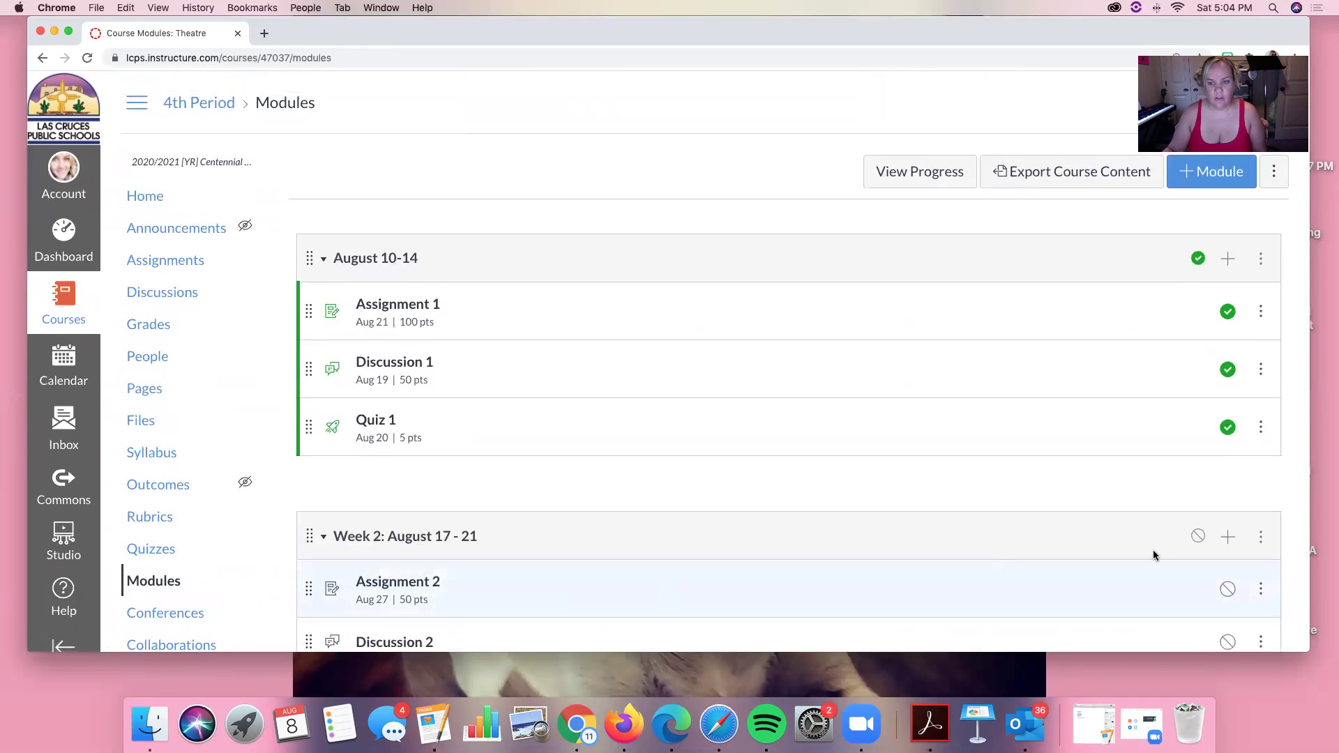
# Publish the Week 2: August 17 - 21 module with its items, then start a new module
pyautogui.click(1200, 537)
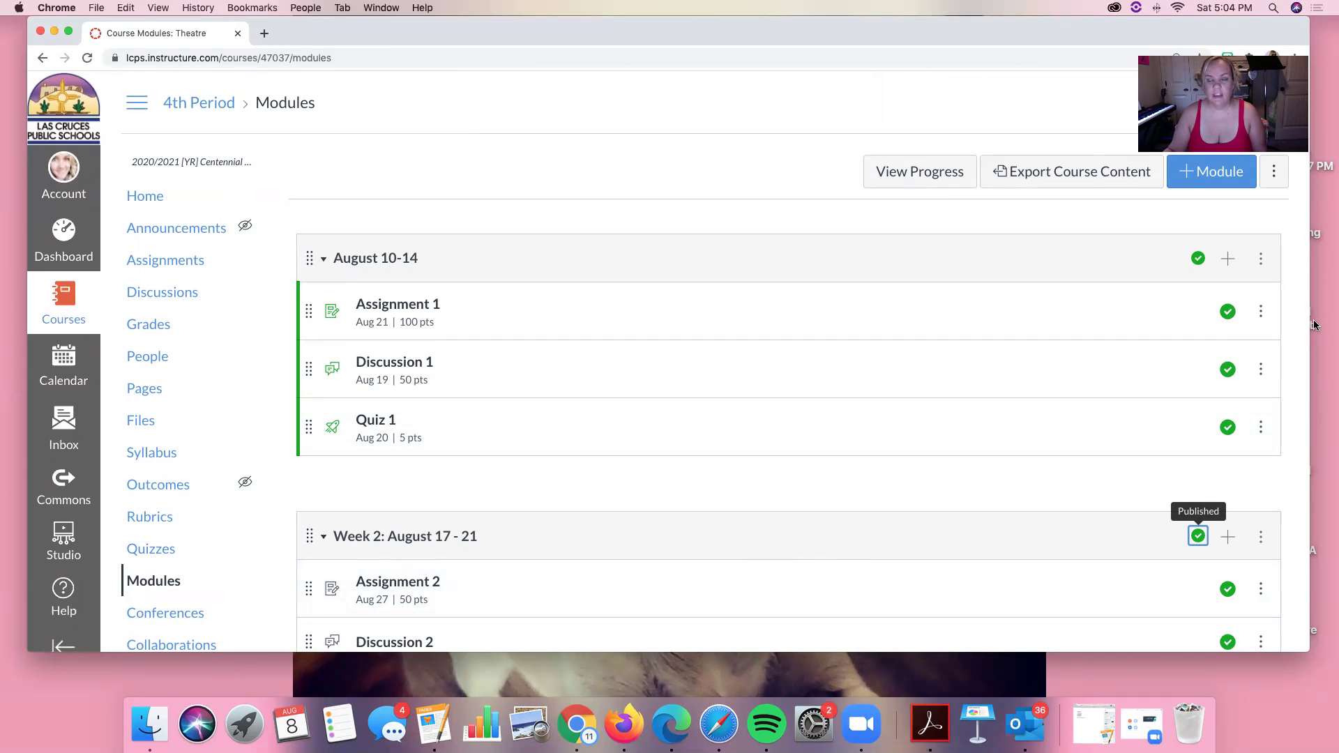
pyautogui.click(1211, 173)
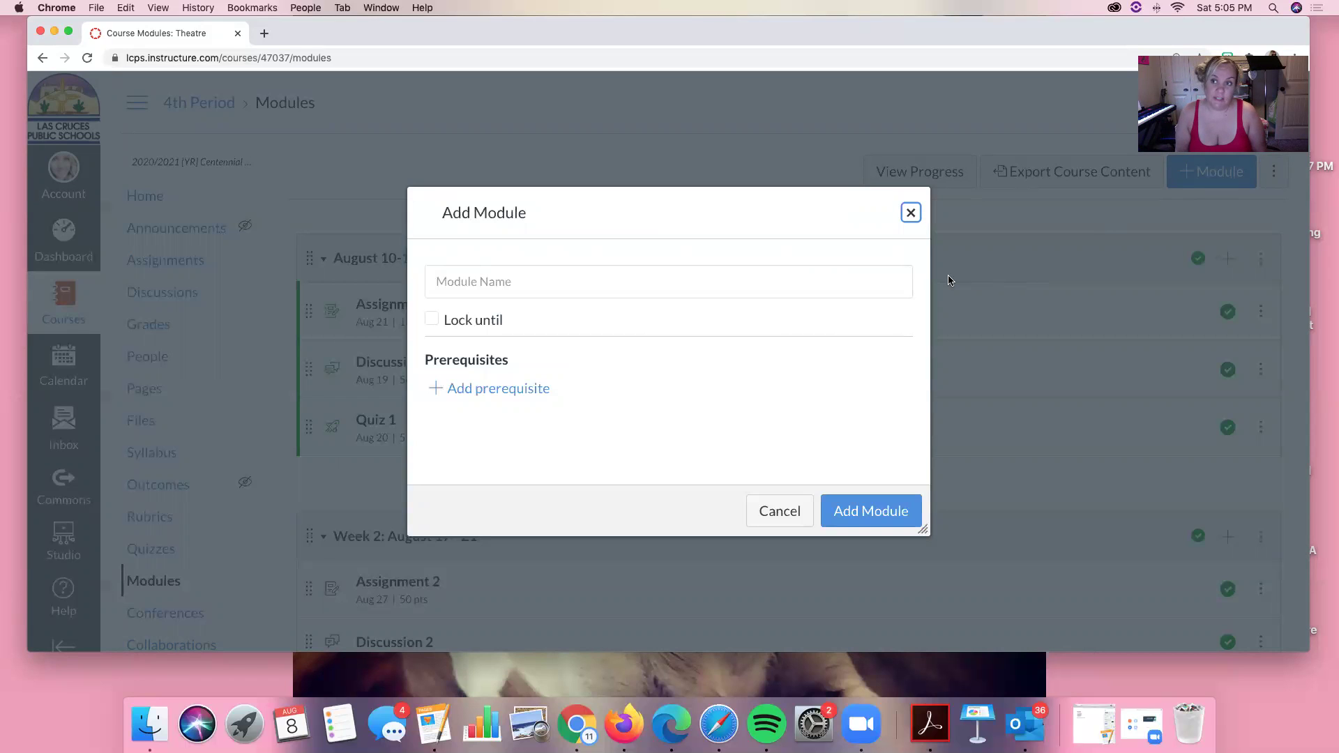
# Dismiss the Add Module dialog without creating a module and review the published Week 2 module
pyautogui.click(911, 212)
pyautogui.scroll(-5, 576, 465)
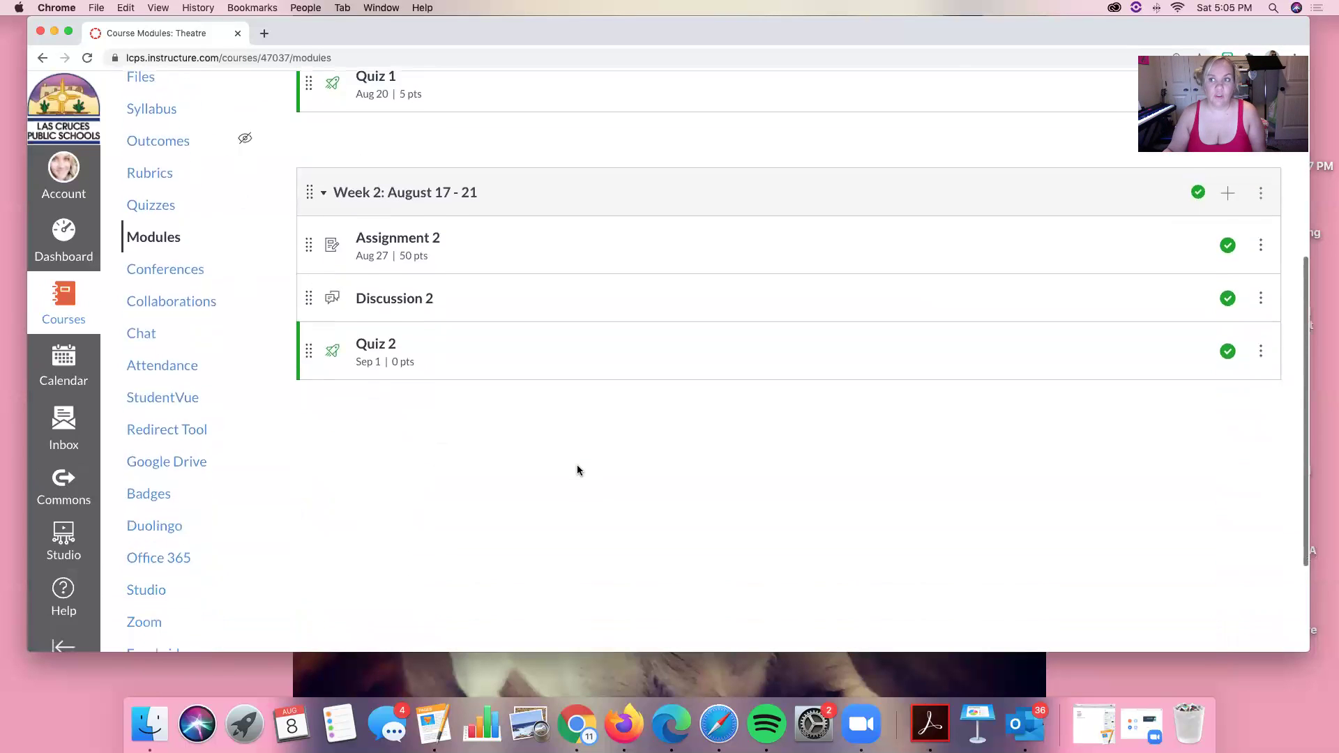
pyautogui.scroll(3, 605, 457)
pyautogui.scroll(1, 605, 463)
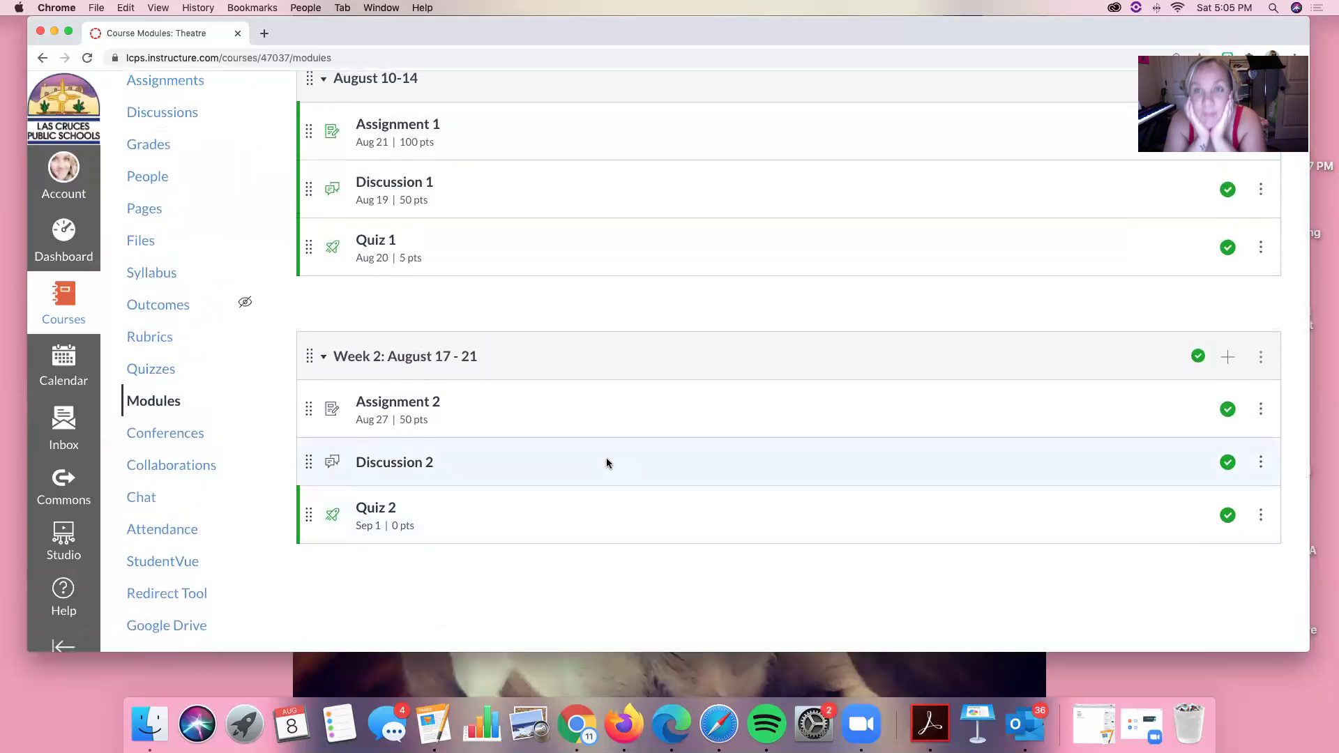